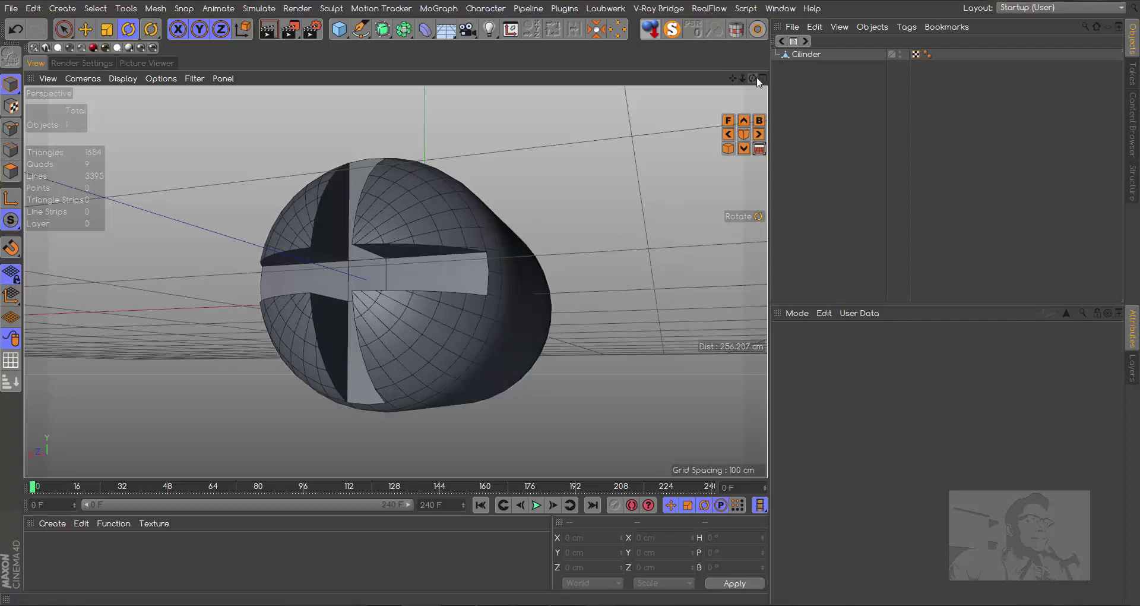
Step: Orbit around the finished cross-slotted Cilinder to inspect its slotted end
{"action": "mouse_move", "coordinate": [752, 78]}
{"action": "left_mouse_down"}
{"action": "mouse_move", "coordinate": [701, 95]}
{"action": "mouse_move", "coordinate": [654, 98]}
{"action": "mouse_move", "coordinate": [617, 83]}
{"action": "mouse_move", "coordinate": [534, 95]}
{"action": "left_mouse_up"}
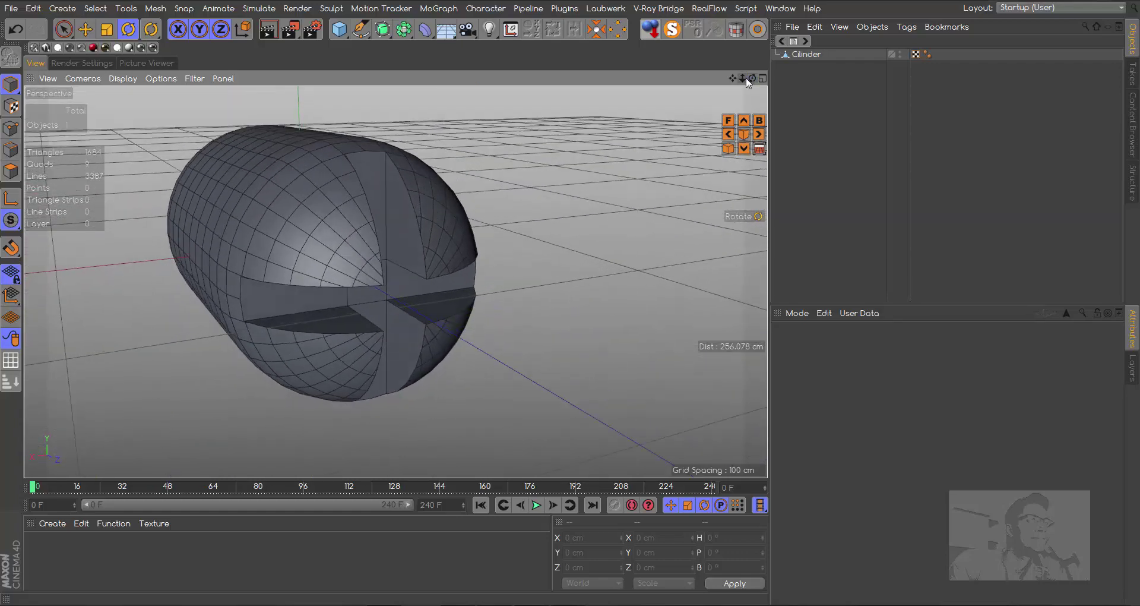
{"action": "left_click_drag", "start_coordinate": [748, 82], "coordinate": [709, 83]}
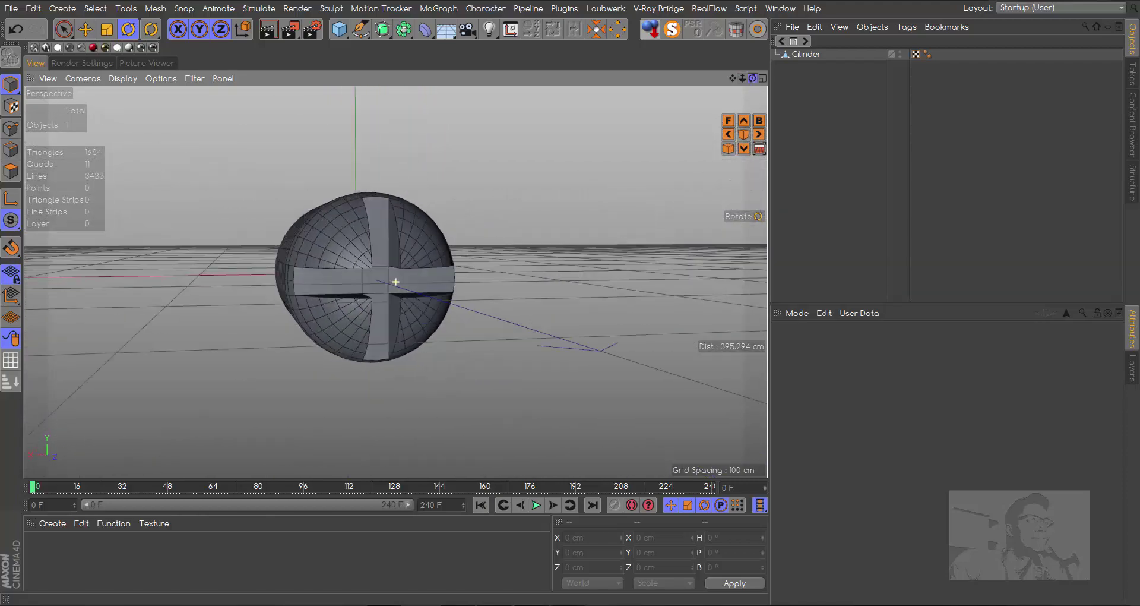
{"action": "left_click_drag", "start_coordinate": [710, 83], "coordinate": [710, 83]}
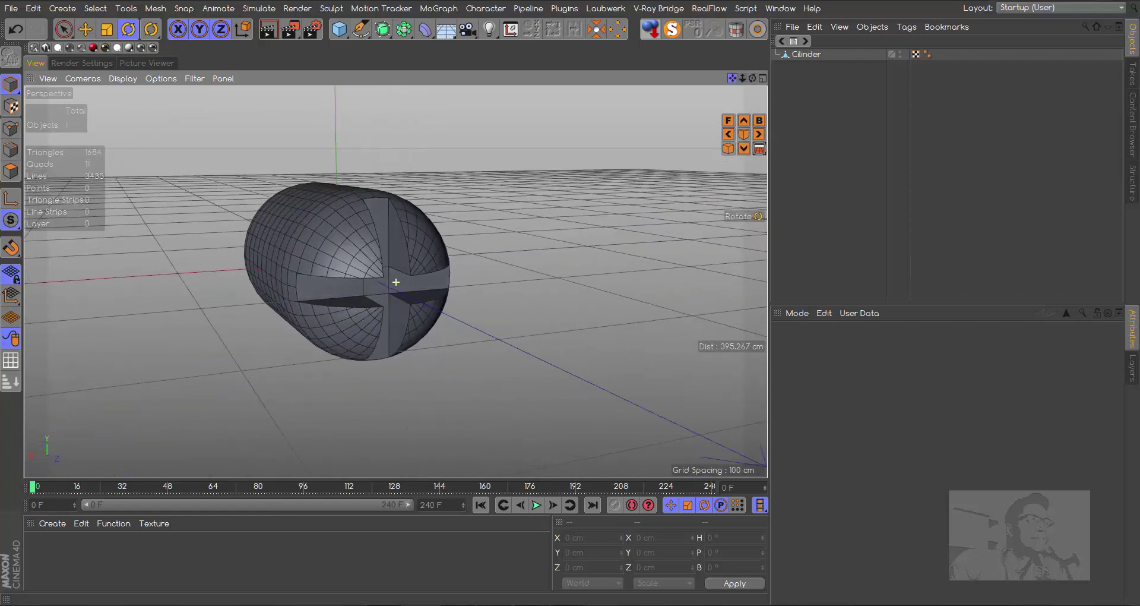
{"action": "mouse_move", "coordinate": [710, 83]}
{"action": "left_mouse_down"}
{"action": "mouse_move", "coordinate": [787, 94]}
{"action": "mouse_move", "coordinate": [752, 79]}
{"action": "left_mouse_up"}
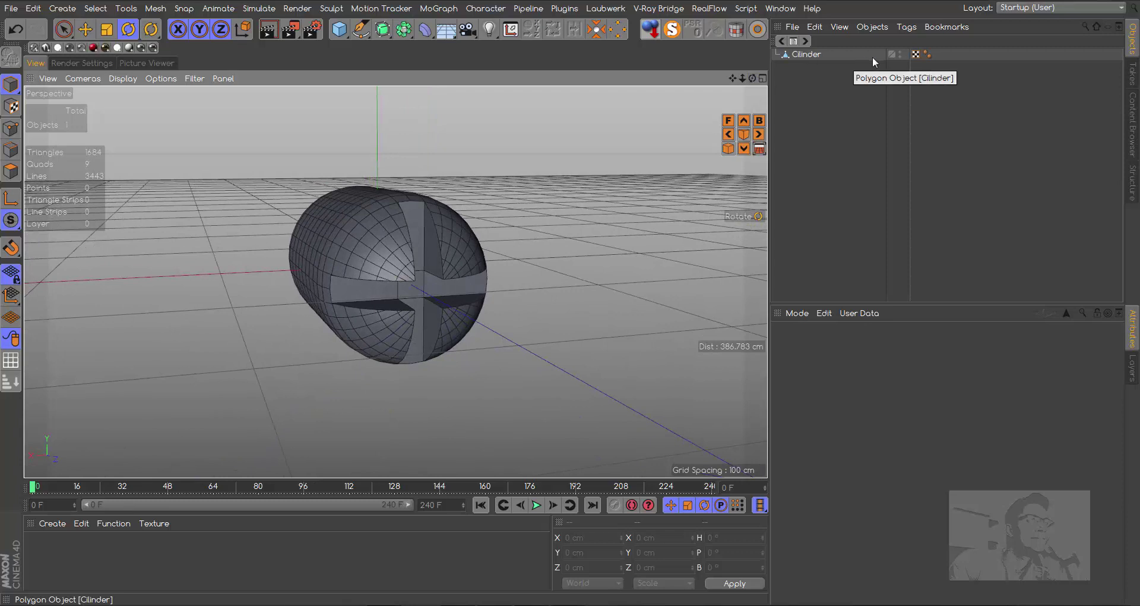
Step: Toggle the Cilinder's viewport visibility, then delete the Cilinder object
{"action": "left_click", "coordinate": [900, 53]}
{"action": "left_click", "coordinate": [900, 52]}
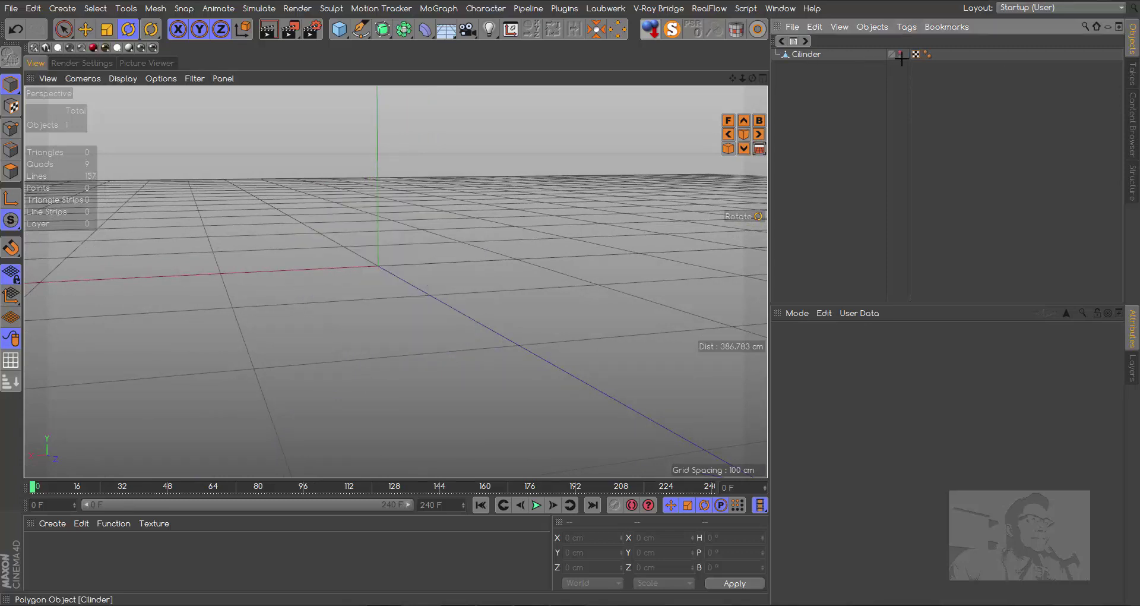
{"action": "left_click", "coordinate": [796, 53]}
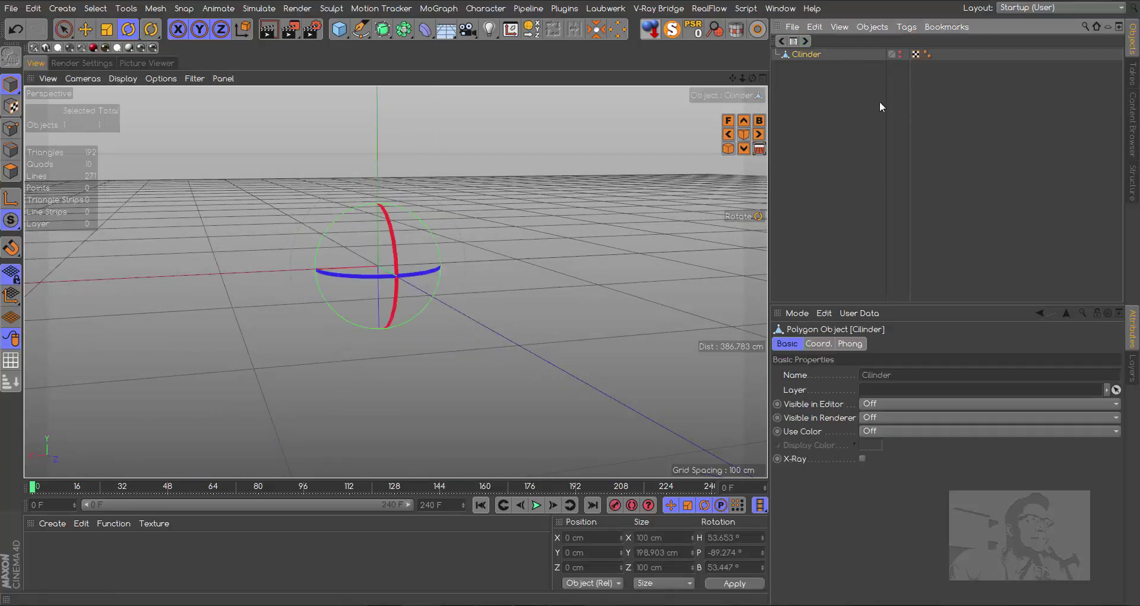
{"action": "key", "text": "Delete"}
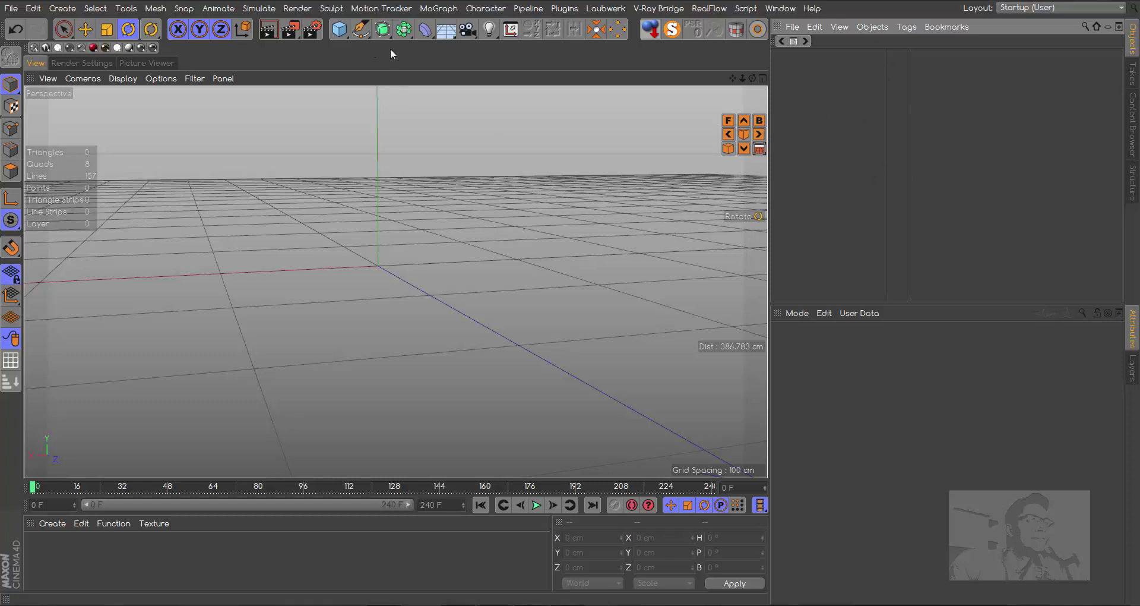
Step: Add a Capsule and rotate it P -90° so it lies on its side
{"action": "left_click", "coordinate": [339, 28]}
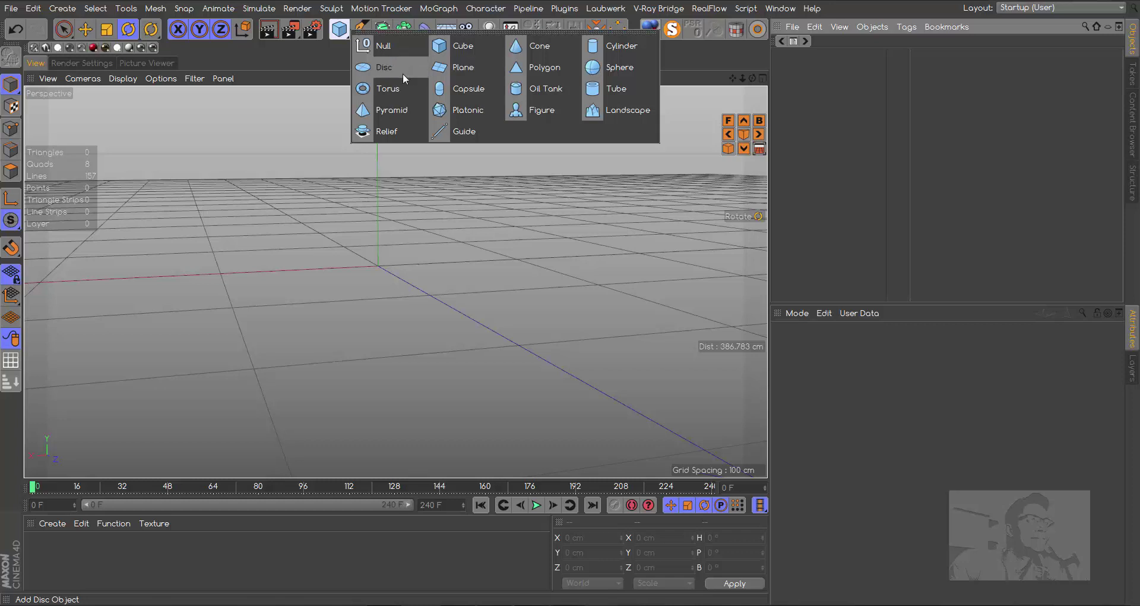
{"action": "left_click", "coordinate": [479, 89]}
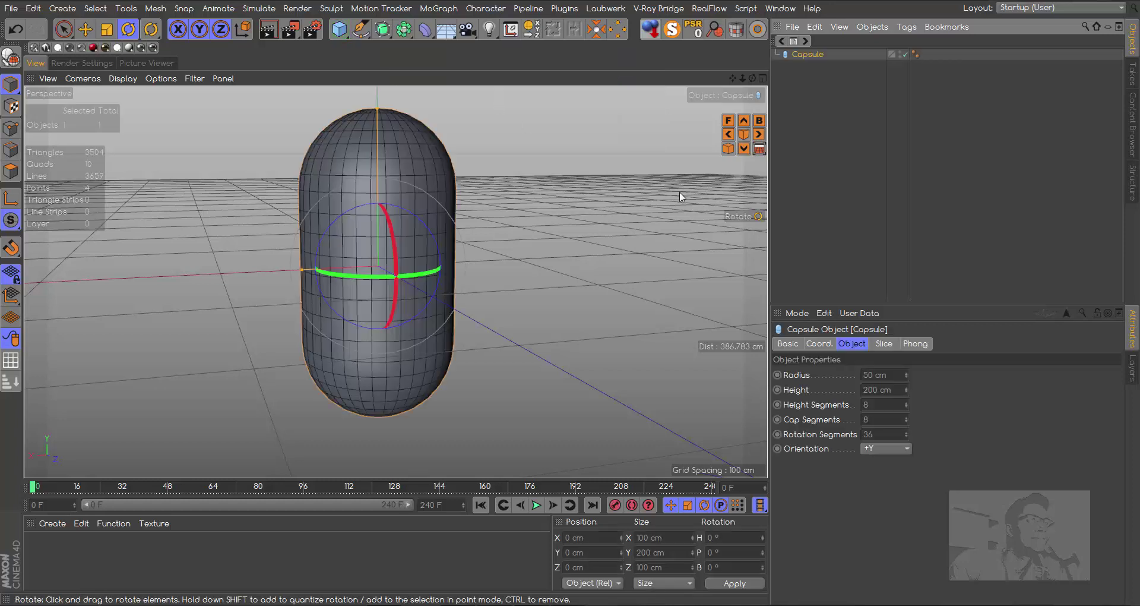
{"action": "left_click_drag", "start_coordinate": [392, 234], "coordinate": [394, 319]}
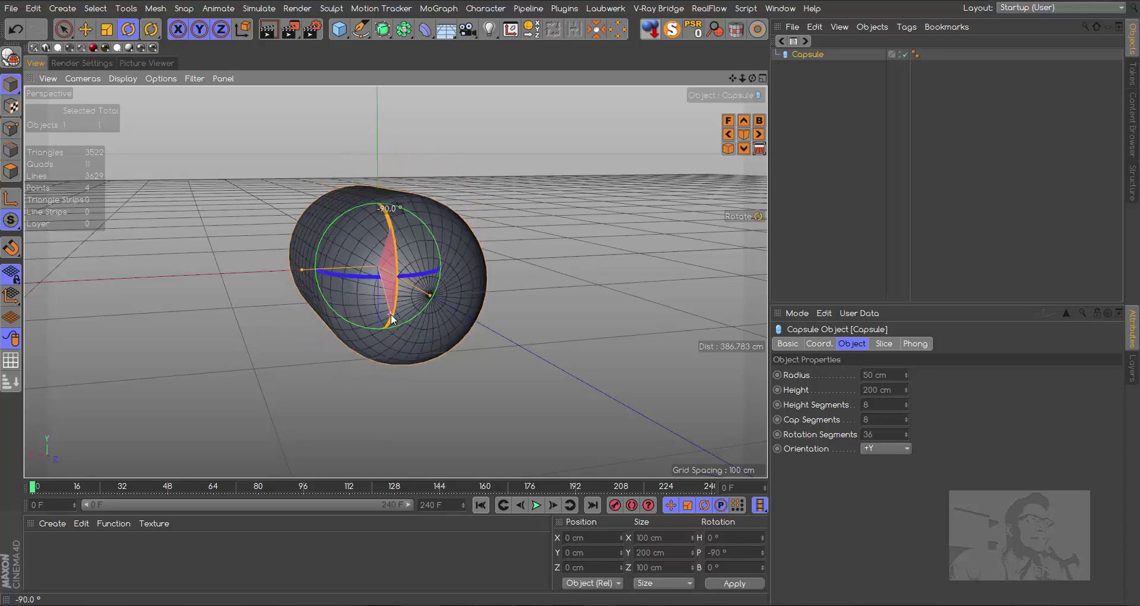
{"action": "left_click_drag", "start_coordinate": [752, 77], "coordinate": [730, 80]}
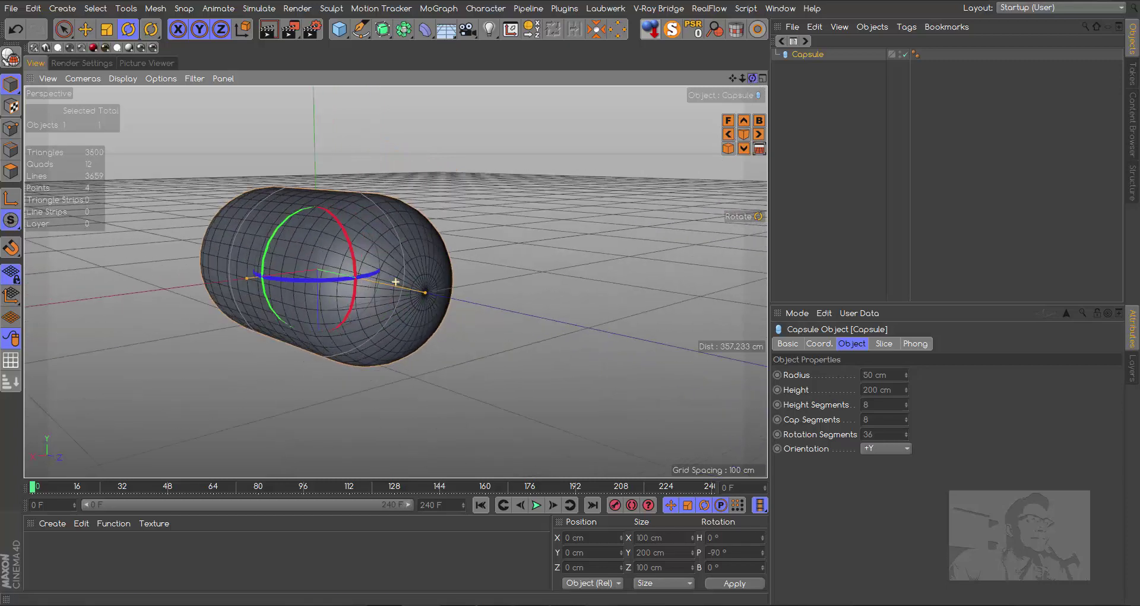
Step: Add a Cube slab about 17 cm tall and 92.2 cm deep, moved to Z 105.671 cm
{"action": "left_click", "coordinate": [340, 28]}
{"action": "left_click", "coordinate": [465, 50]}
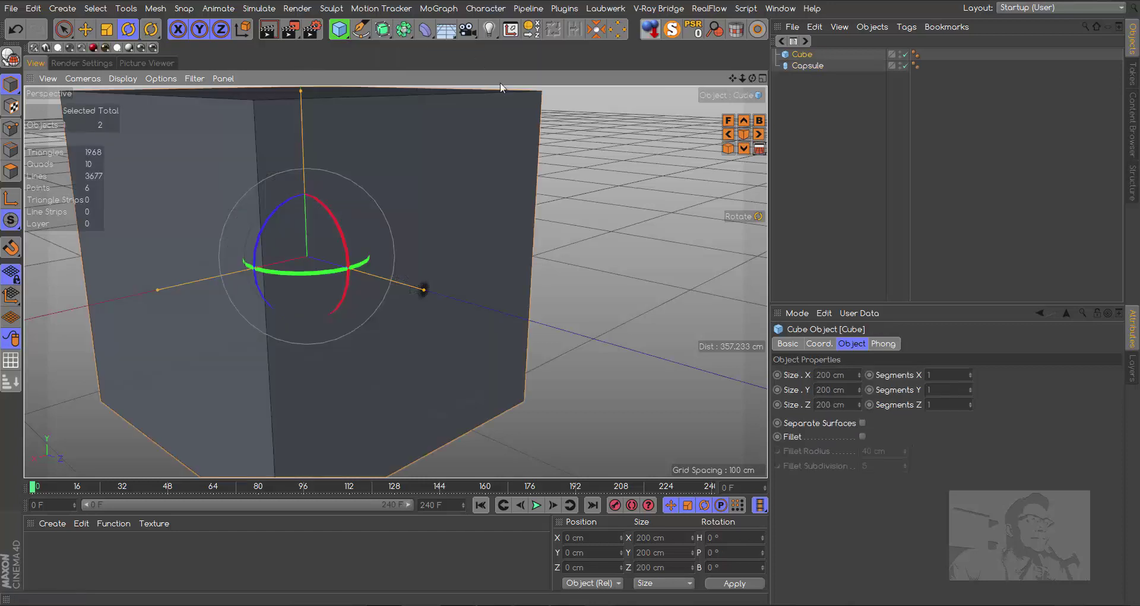
{"action": "left_click_drag", "start_coordinate": [301, 91], "coordinate": [307, 243]}
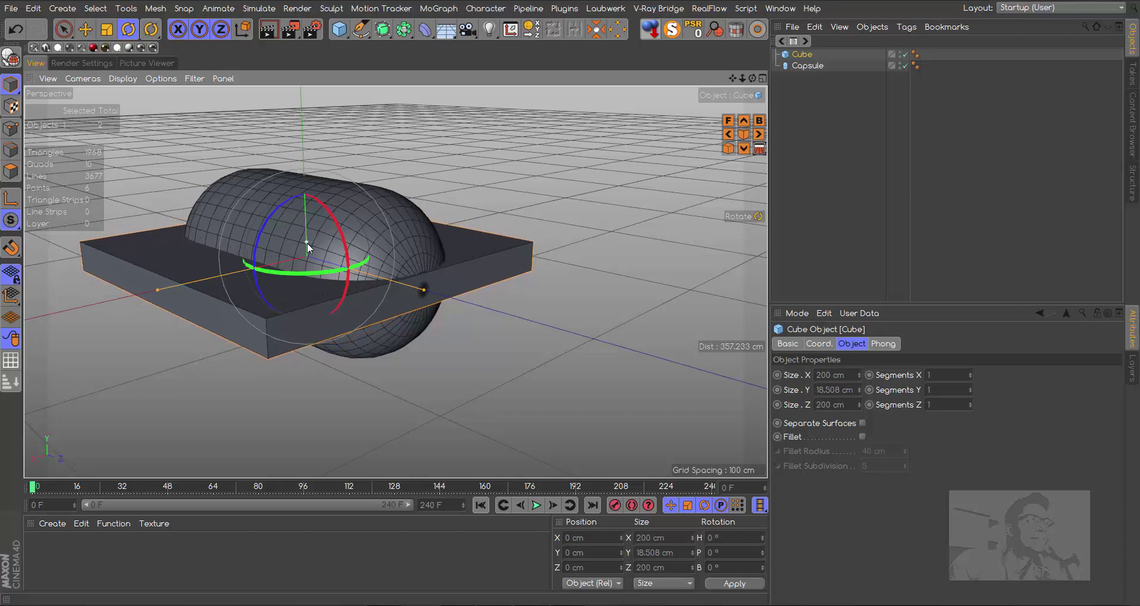
{"action": "left_click_drag", "start_coordinate": [428, 290], "coordinate": [358, 275]}
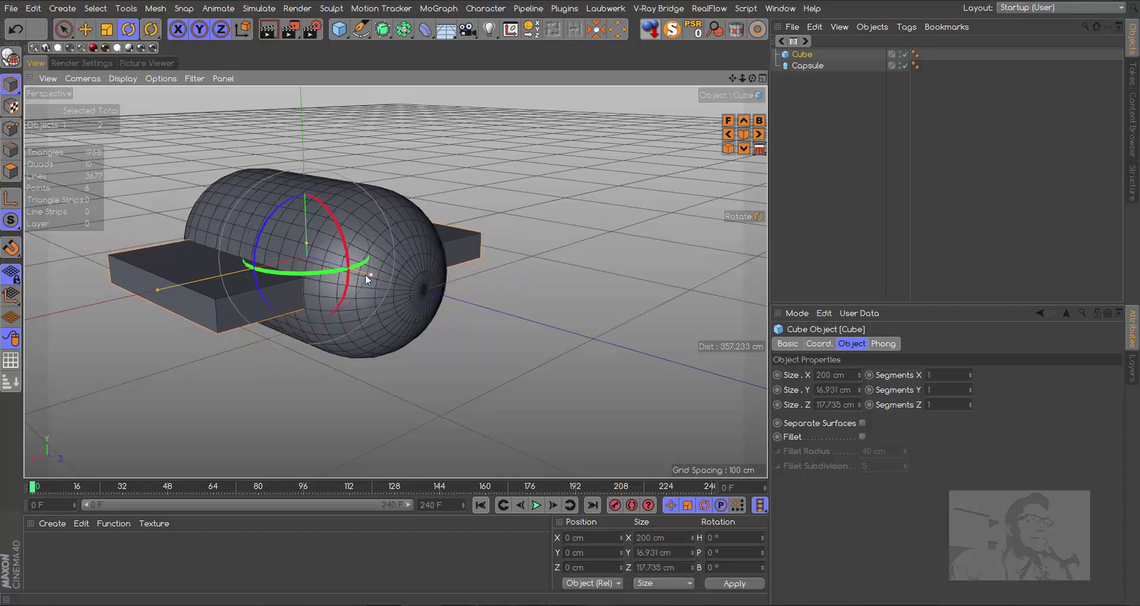
{"action": "key", "text": "e"}
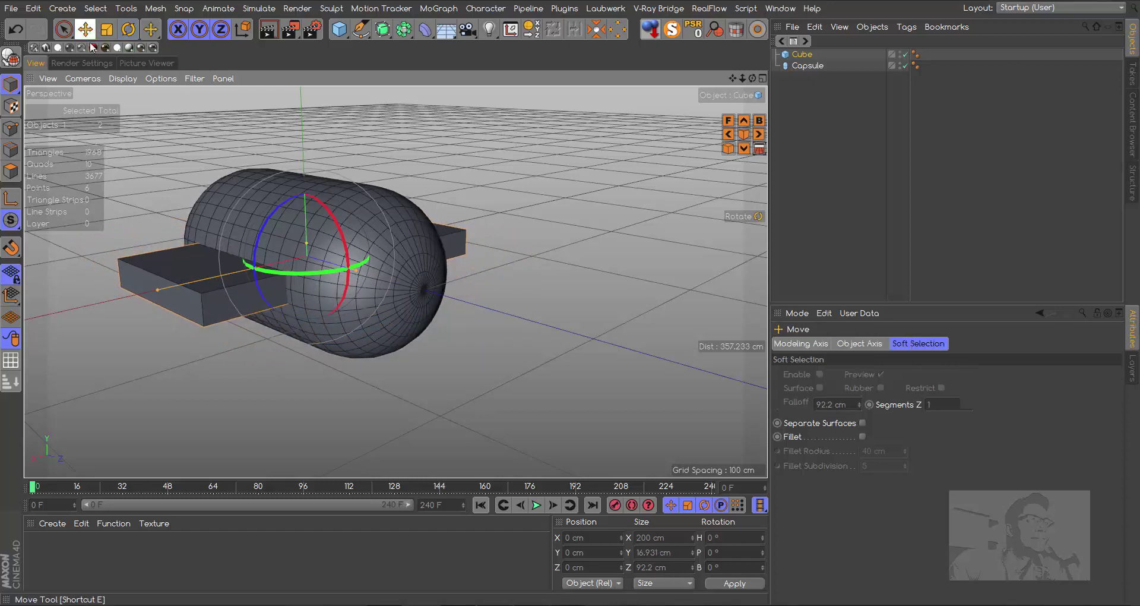
{"action": "left_click_drag", "start_coordinate": [369, 276], "coordinate": [499, 335]}
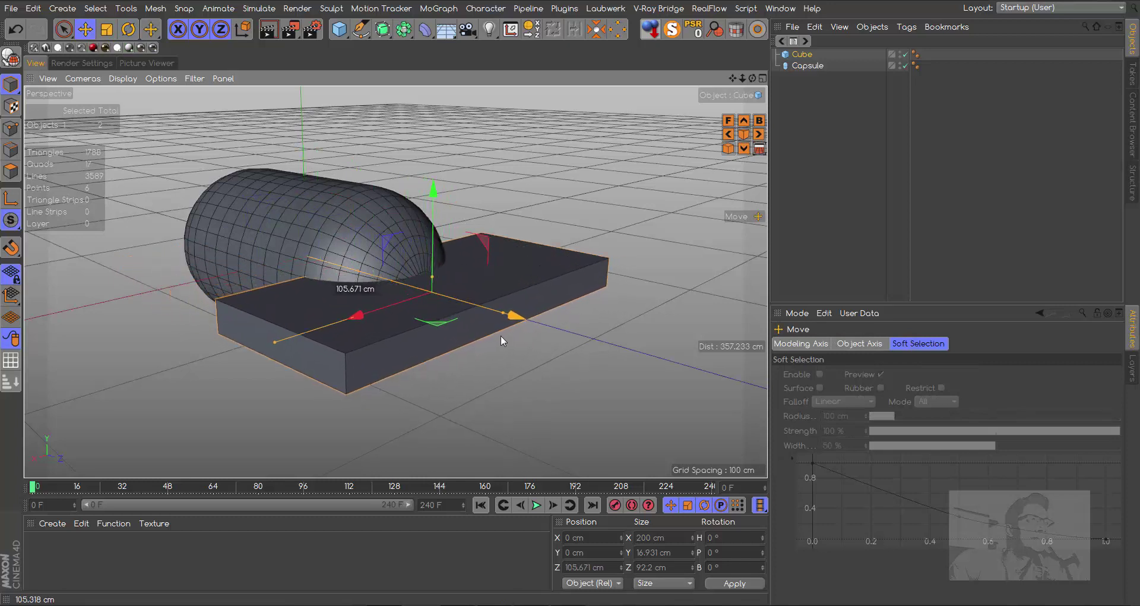
{"action": "left_click_drag", "start_coordinate": [500, 337], "coordinate": [501, 336]}
Step: Move the Cube below the Capsule in the hierarchy and duplicate it as Cube.1
{"action": "left_click_drag", "start_coordinate": [752, 78], "coordinate": [665, 91]}
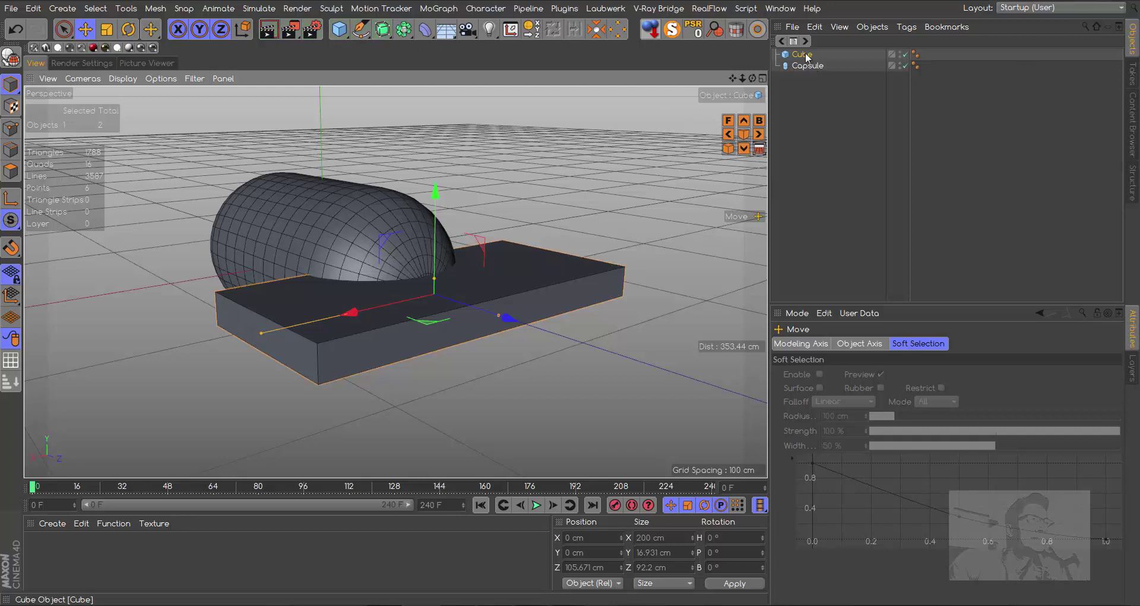
{"action": "left_click_drag", "start_coordinate": [807, 58], "coordinate": [808, 95]}
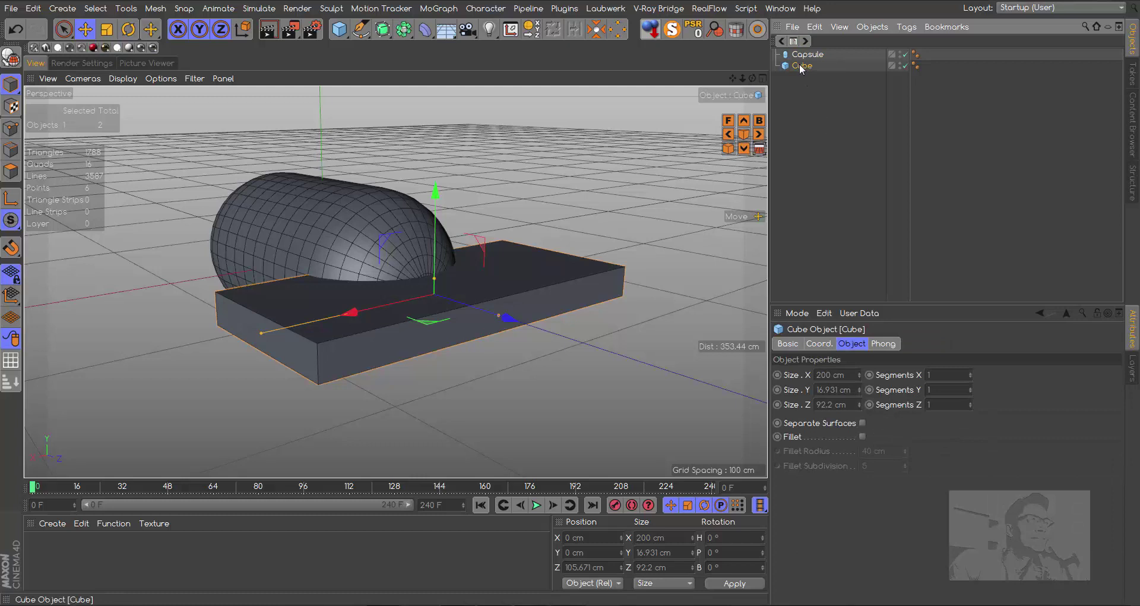
{"action": "left_click_drag", "start_coordinate": [801, 69], "coordinate": [809, 86], "text": "ctrl"}
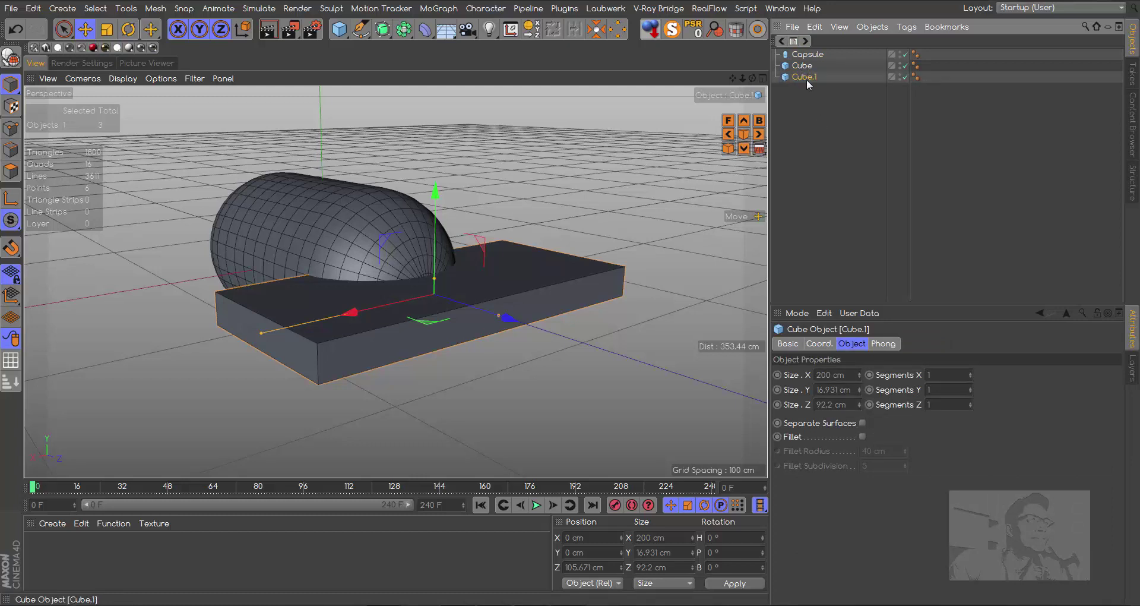
Step: Rotate Cube.1 to B -90° so it stands upright across the first slab
{"action": "left_click", "coordinate": [129, 29]}
{"action": "left_click_drag", "start_coordinate": [384, 293], "coordinate": [447, 247]}
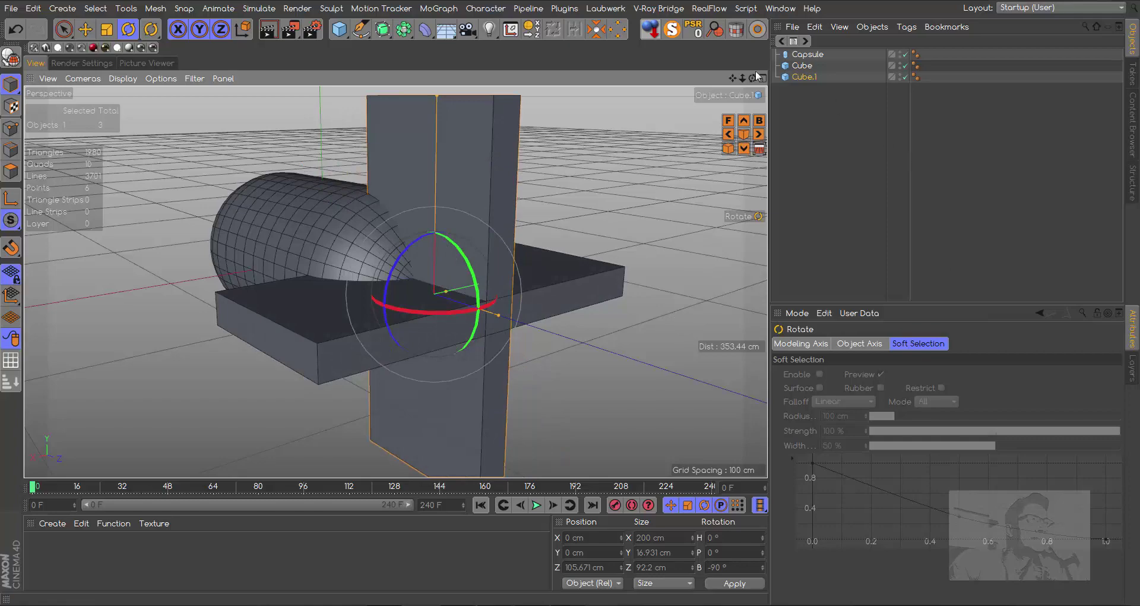
{"action": "left_click_drag", "start_coordinate": [386, 285], "coordinate": [395, 281], "text": "alt"}
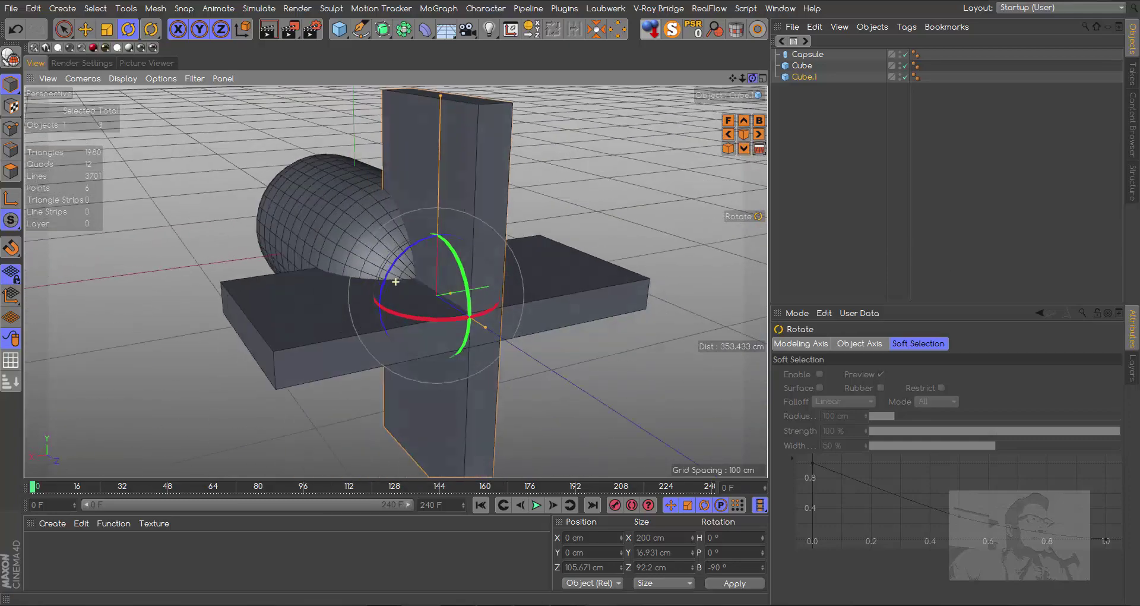
Step: Add a Boole object set to A subtract B
{"action": "left_click", "coordinate": [806, 67]}
{"action": "left_click", "coordinate": [808, 76]}
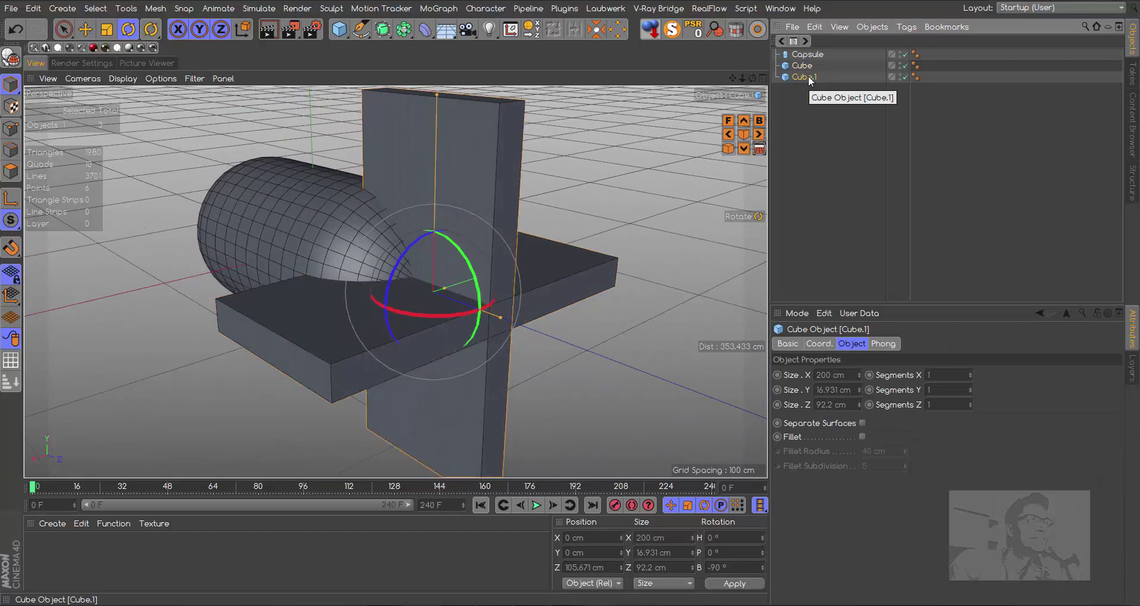
{"action": "left_click", "coordinate": [404, 29]}
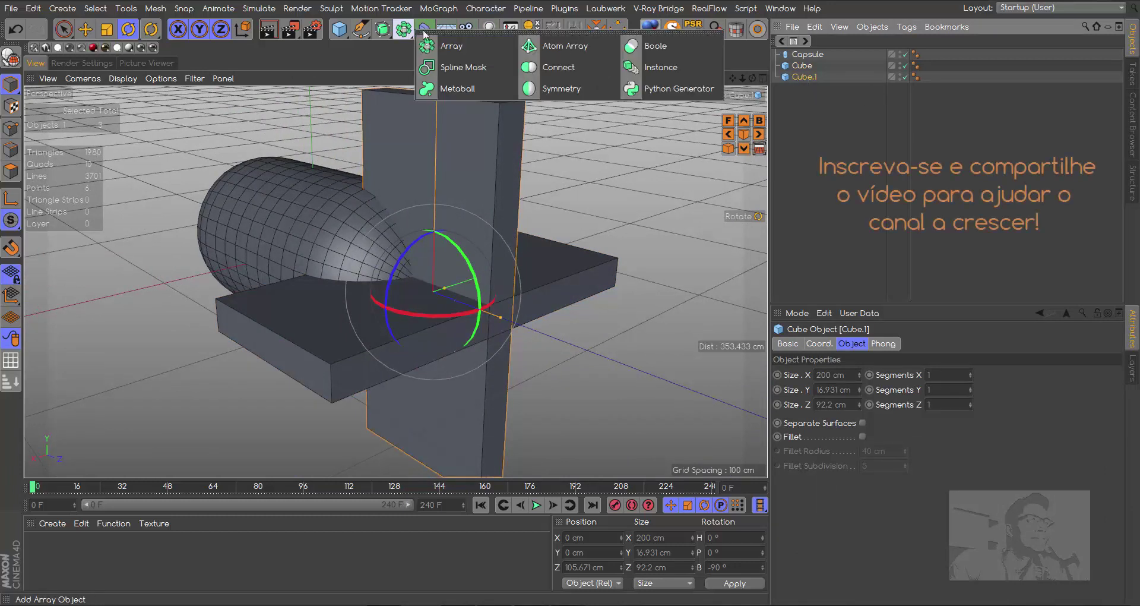
{"action": "left_click", "coordinate": [665, 53]}
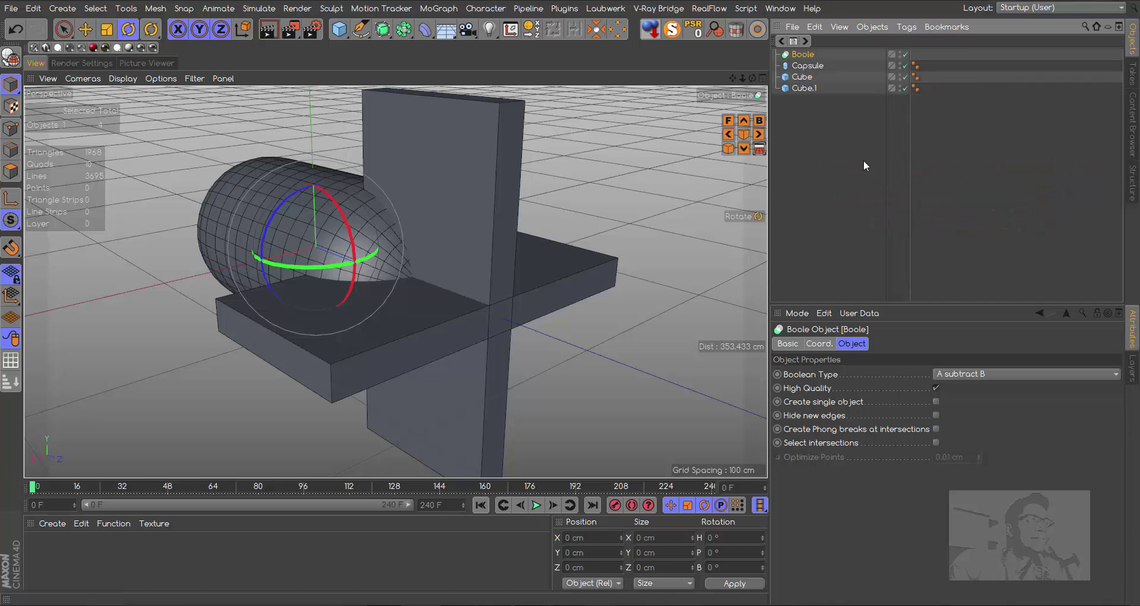
{"action": "left_click", "coordinate": [804, 88]}
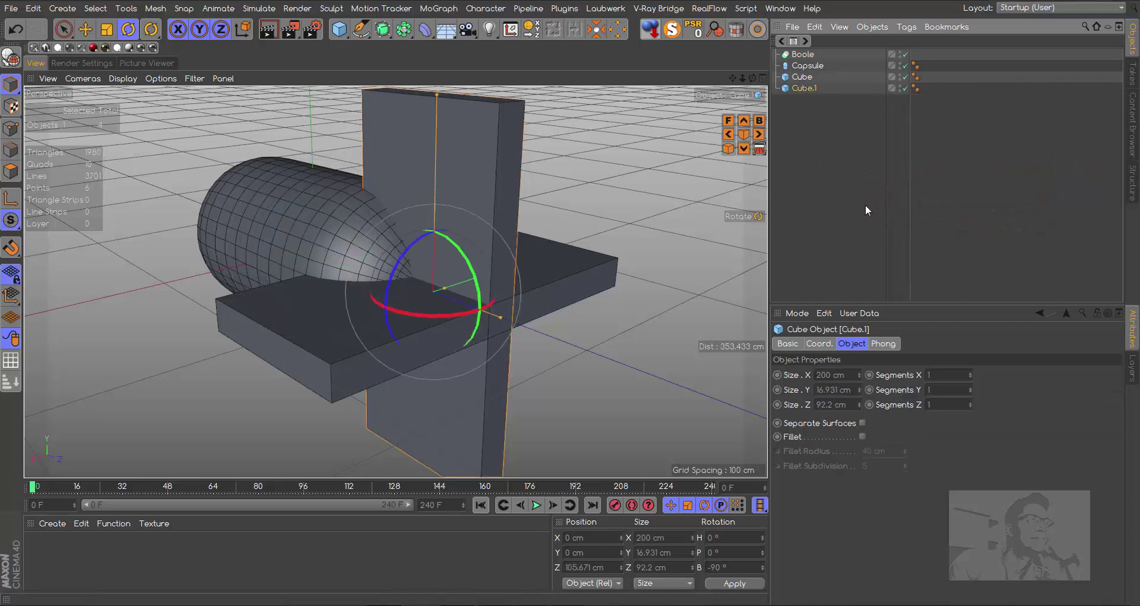
Step: Delete Cube.1 and nest the Capsule and Cube inside the Boole to slot the capsule
{"action": "key", "text": "Delete"}
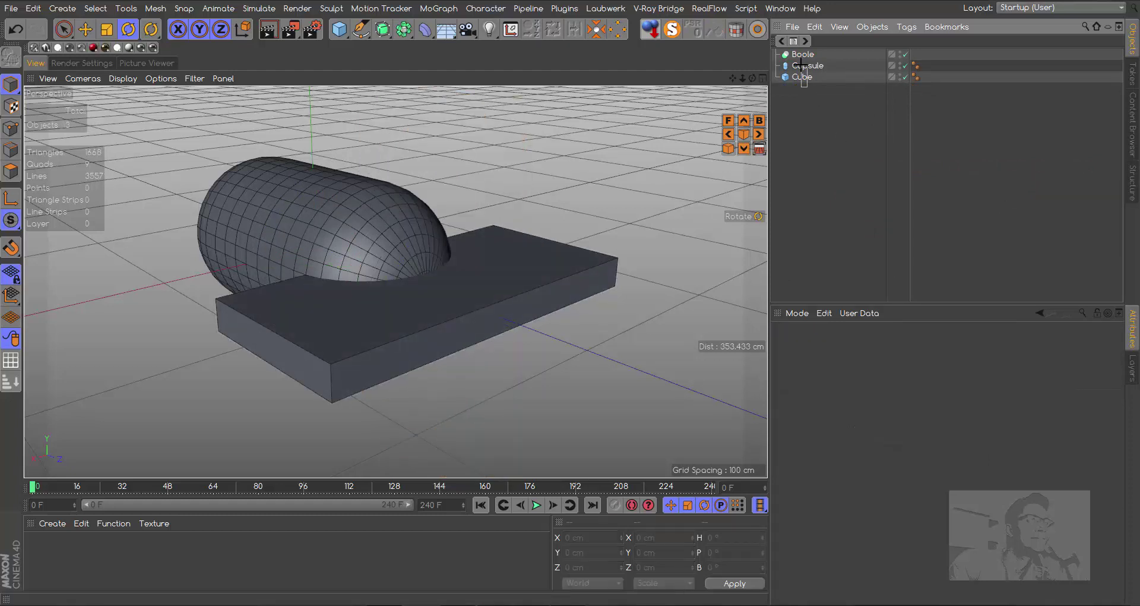
{"action": "left_click_drag", "start_coordinate": [802, 65], "coordinate": [807, 56]}
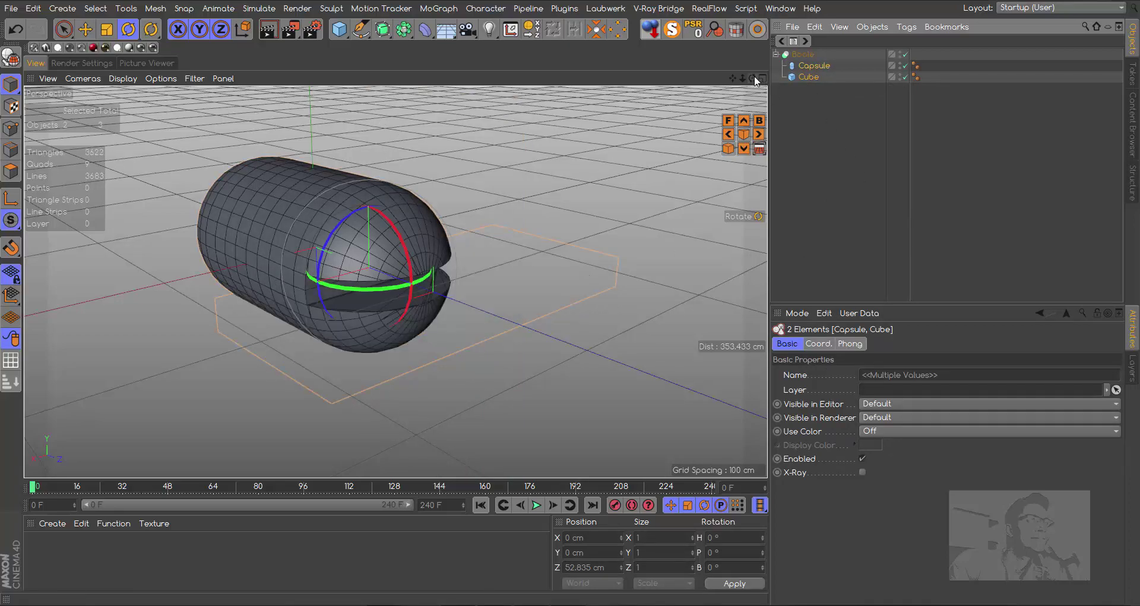
{"action": "left_click_drag", "start_coordinate": [752, 79], "coordinate": [701, 89]}
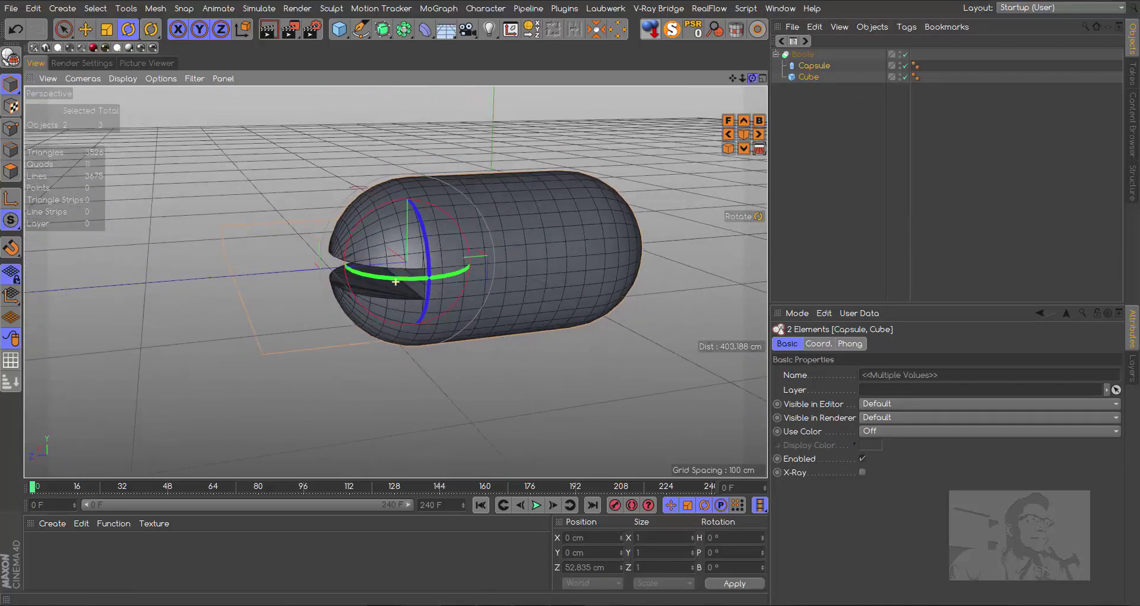
{"action": "left_click_drag", "start_coordinate": [396, 282], "coordinate": [675, 137]}
{"action": "left_click", "coordinate": [675, 137]}
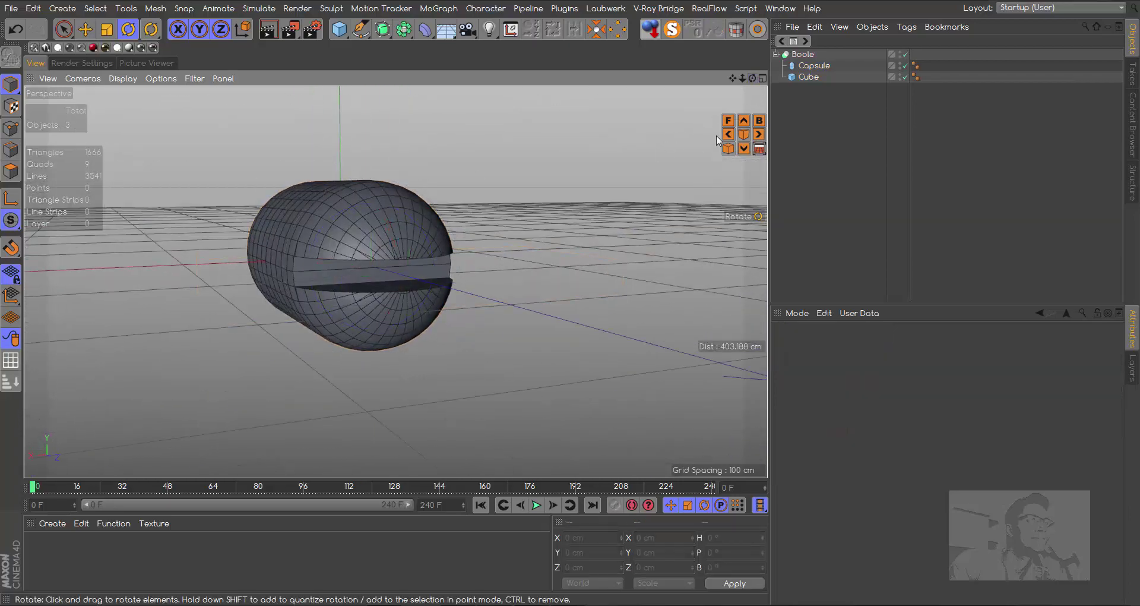
{"action": "mouse_move", "coordinate": [753, 79]}
{"action": "left_mouse_down"}
{"action": "mouse_move", "coordinate": [395, 282]}
{"action": "mouse_move", "coordinate": [402, 240]}
{"action": "left_mouse_up"}
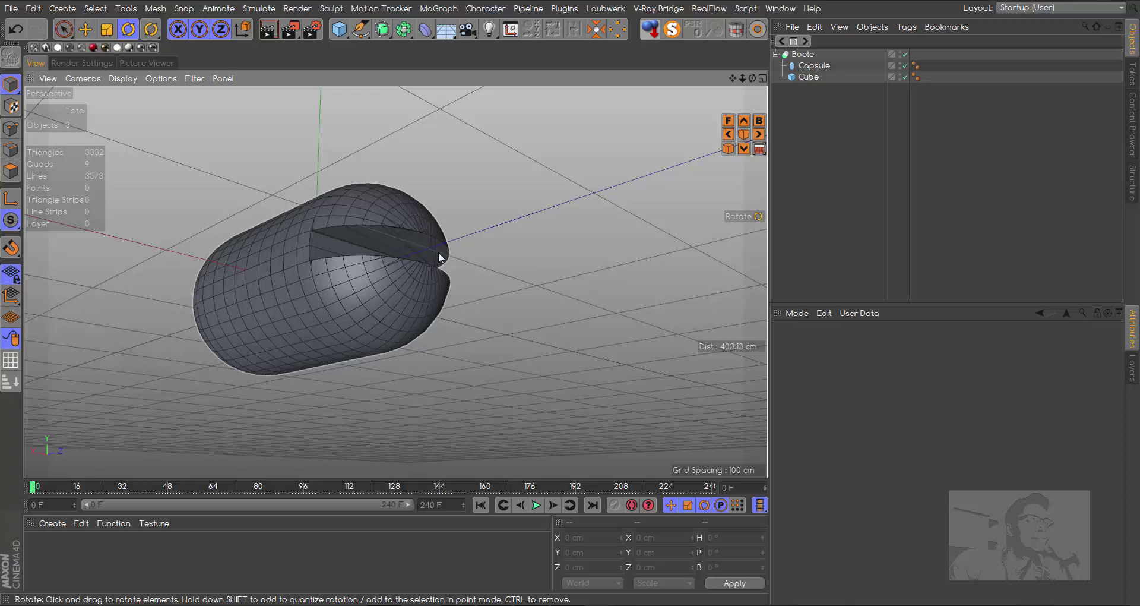
Step: Enable Hide new edges on the Boole object
{"action": "left_click", "coordinate": [806, 55]}
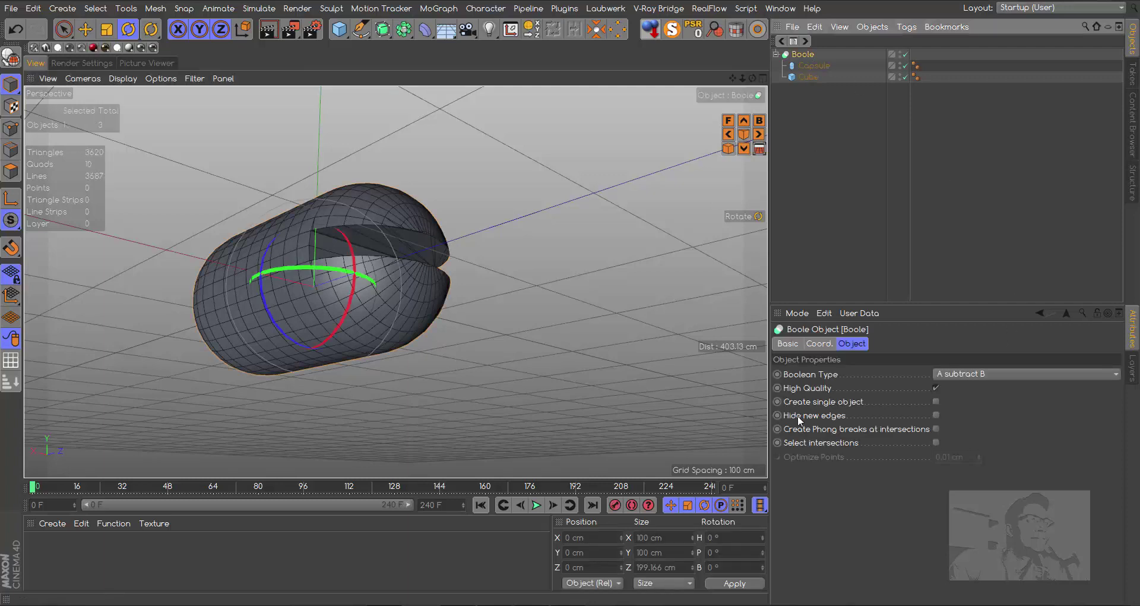
{"action": "left_click", "coordinate": [936, 414]}
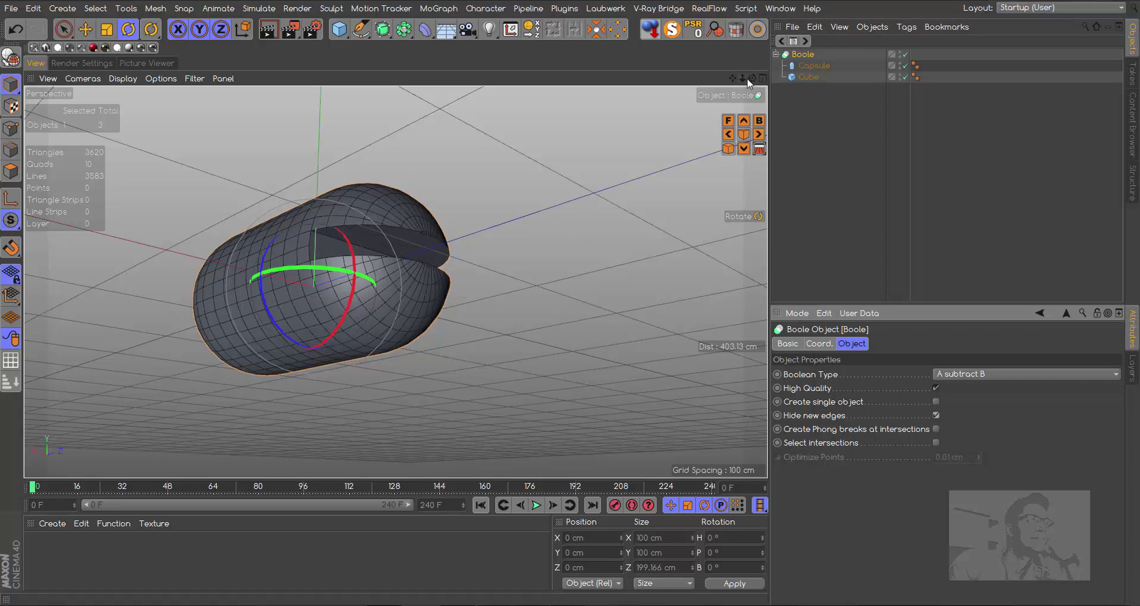
{"action": "mouse_move", "coordinate": [752, 78]}
{"action": "left_mouse_down"}
{"action": "mouse_move", "coordinate": [395, 282]}
{"action": "mouse_move", "coordinate": [734, 83]}
{"action": "mouse_move", "coordinate": [191, 143]}
{"action": "left_mouse_up"}
Step: Uncheck Grid in the viewport Filter and orbit to a side view of the slot
{"action": "left_click", "coordinate": [193, 122]}
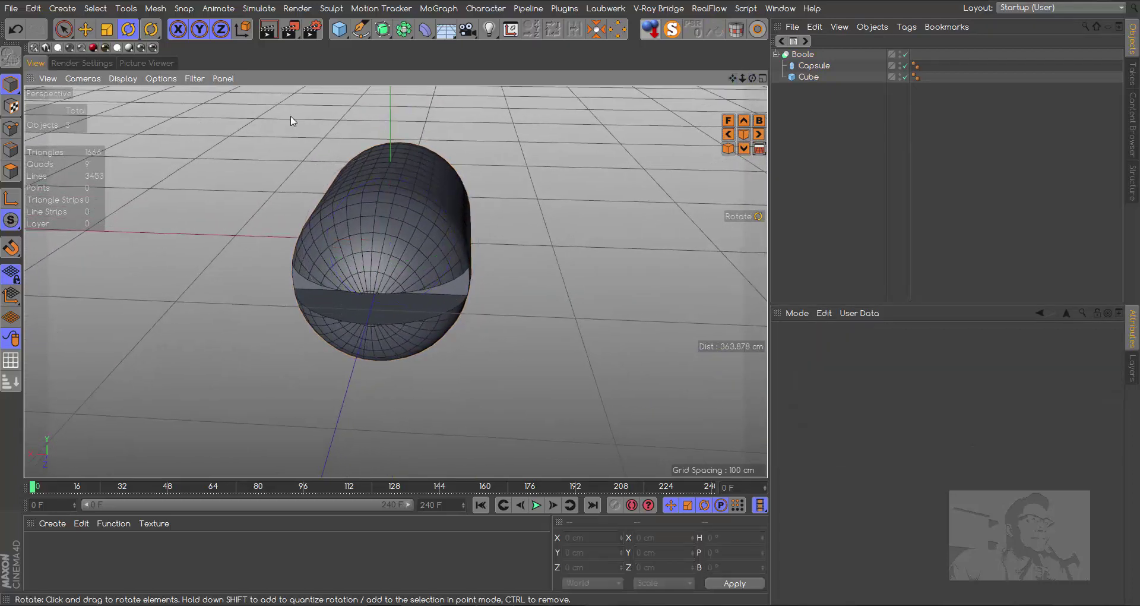
{"action": "left_click_drag", "start_coordinate": [752, 78], "coordinate": [405, 302]}
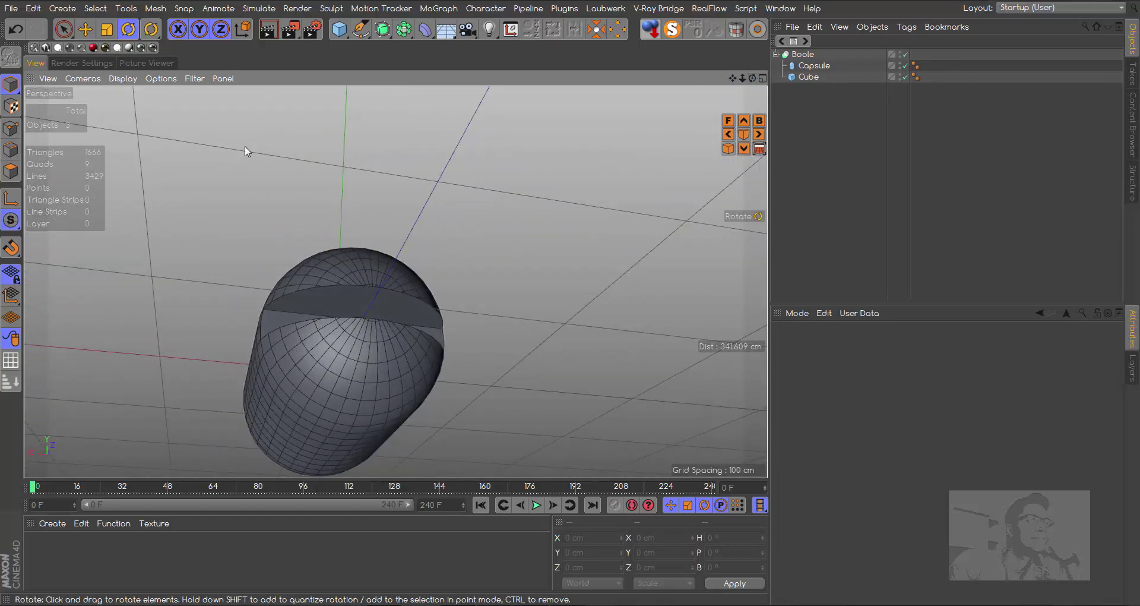
{"action": "left_click", "coordinate": [195, 79]}
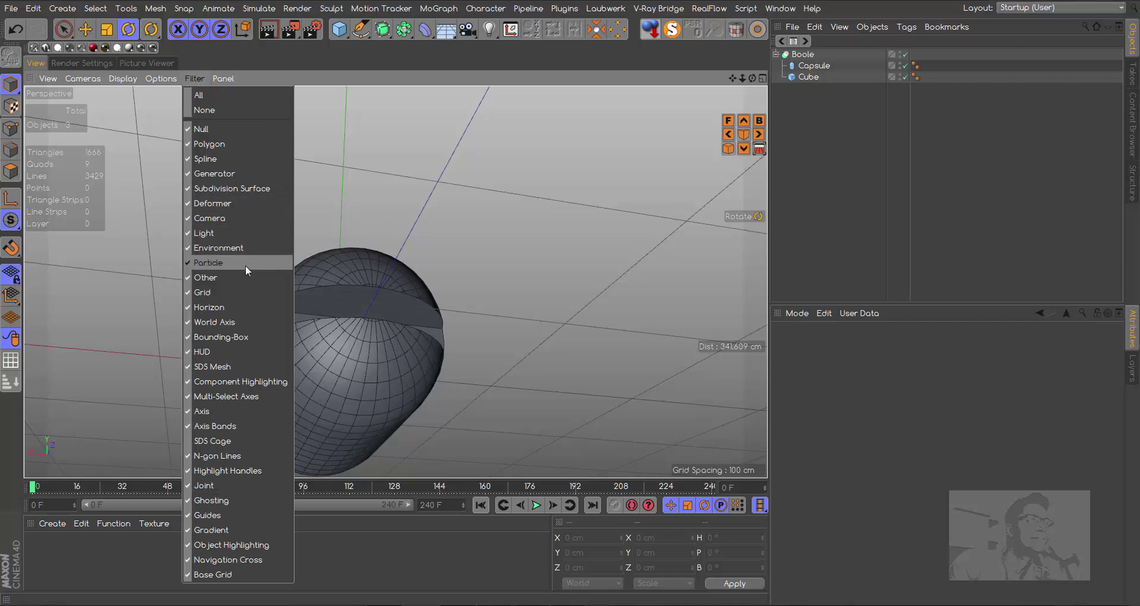
{"action": "left_click", "coordinate": [209, 292]}
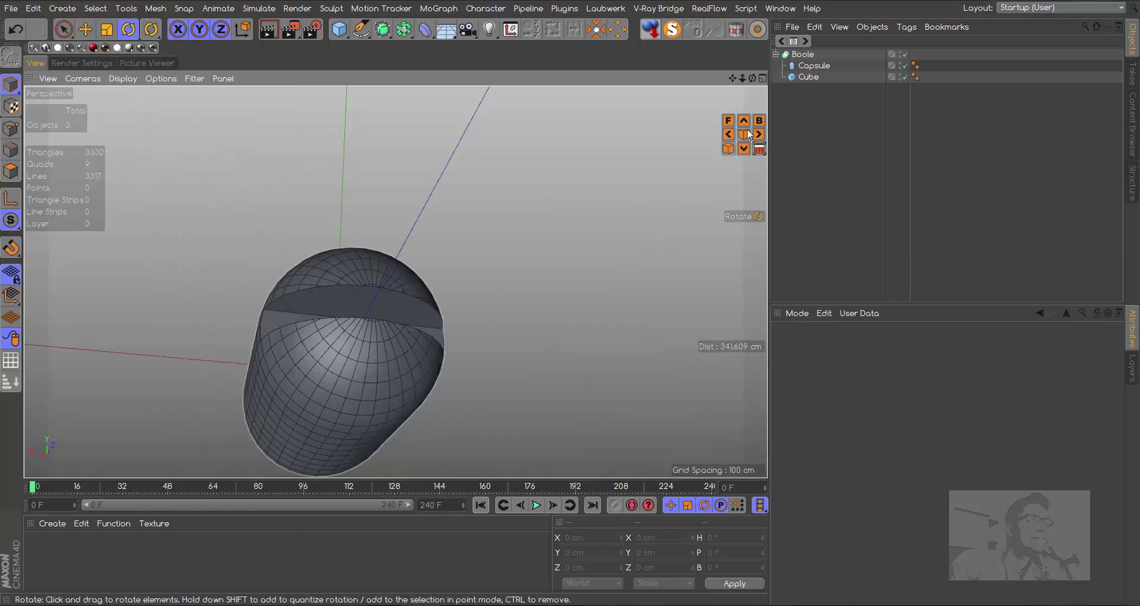
{"action": "left_click_drag", "start_coordinate": [752, 78], "coordinate": [701, 95]}
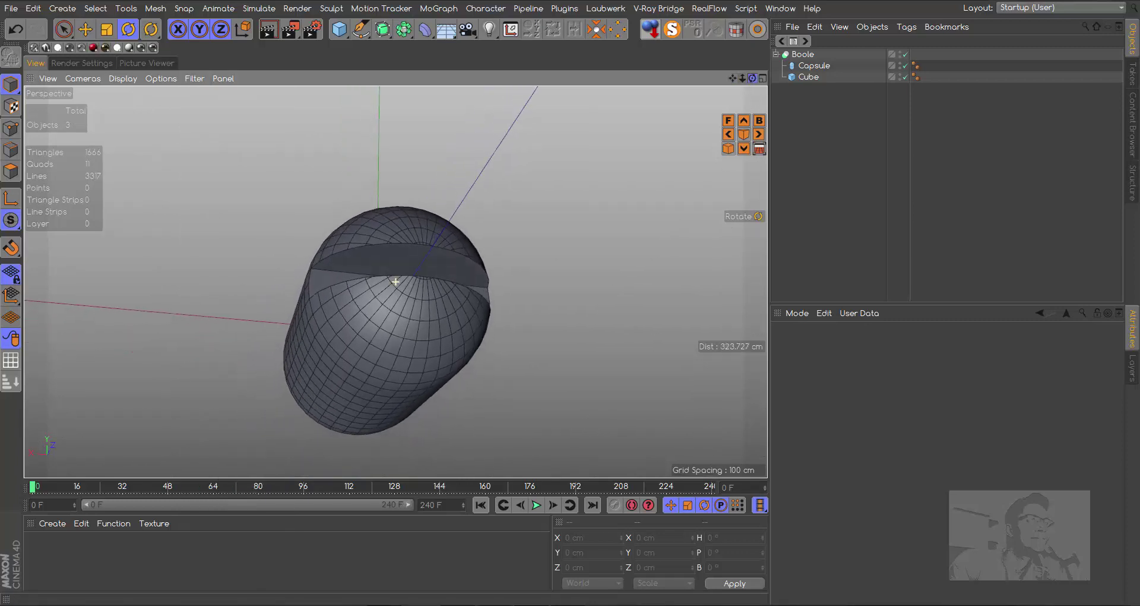
{"action": "left_click_drag", "start_coordinate": [395, 282], "coordinate": [396, 281]}
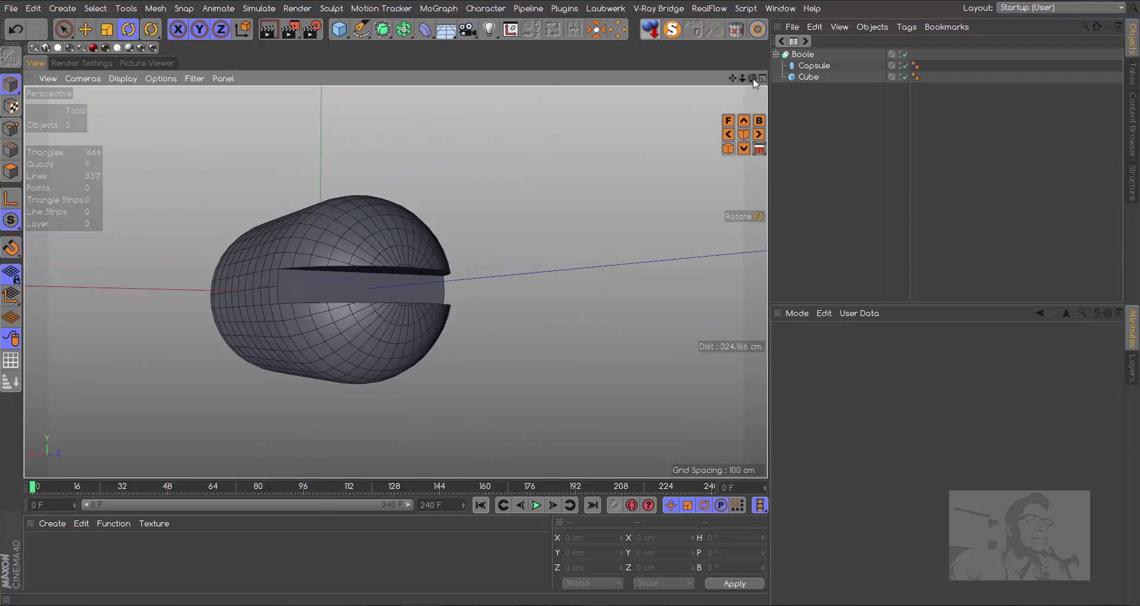
{"action": "left_click_drag", "start_coordinate": [752, 78], "coordinate": [713, 95]}
{"action": "left_click_drag", "start_coordinate": [396, 281], "coordinate": [396, 282]}
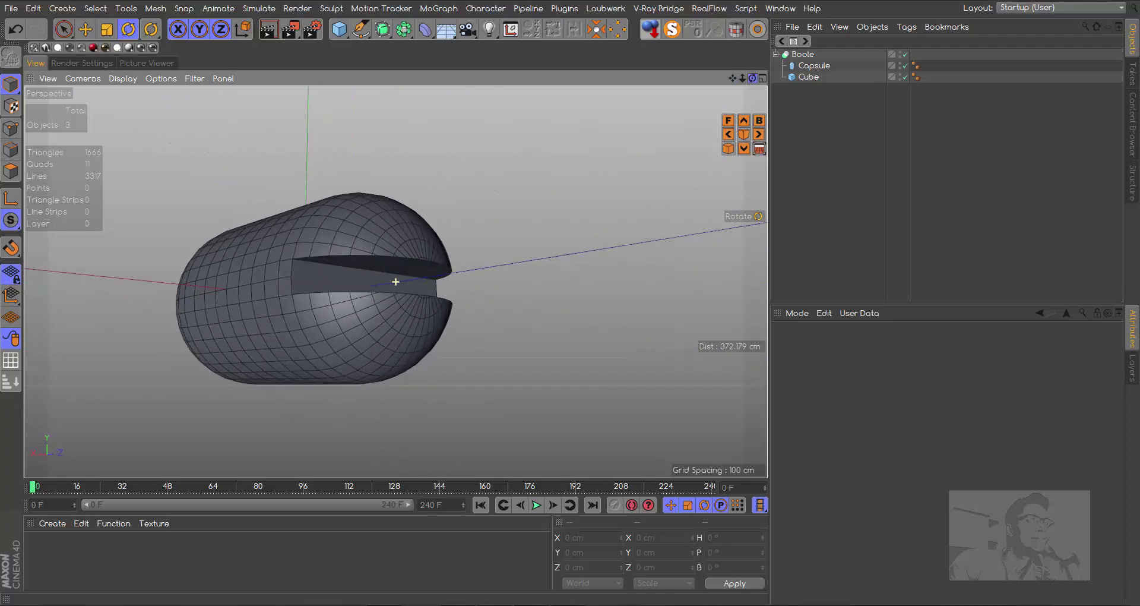
{"action": "left_click_drag", "start_coordinate": [396, 281], "coordinate": [396, 282]}
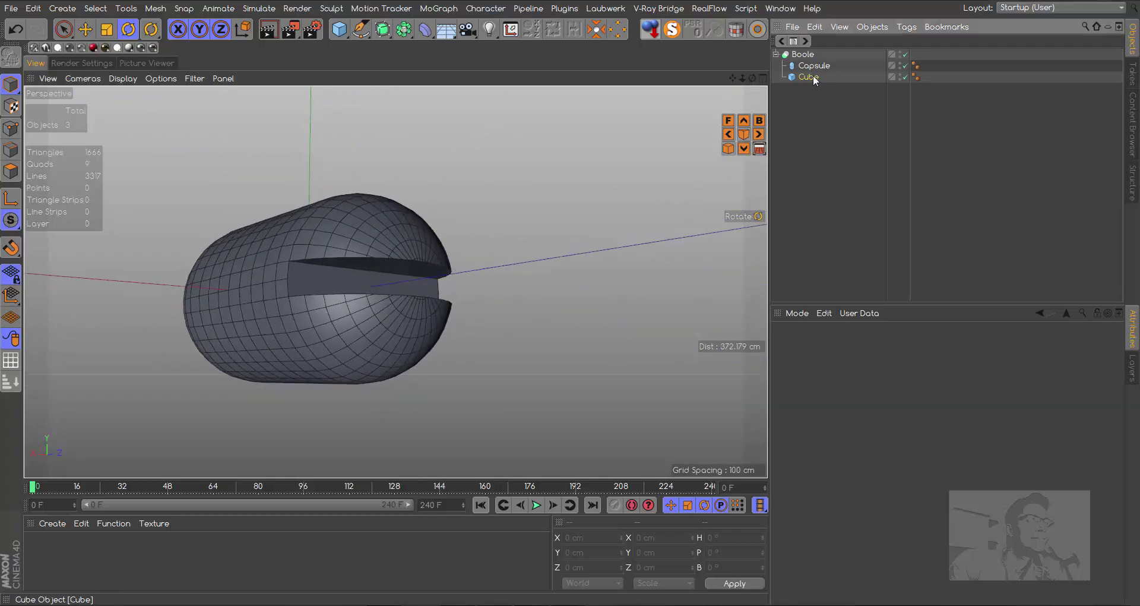
Step: Duplicate the Cube to the top level and rotate the copy to bank -90°
{"action": "left_click_drag", "start_coordinate": [809, 77], "coordinate": [819, 102]}
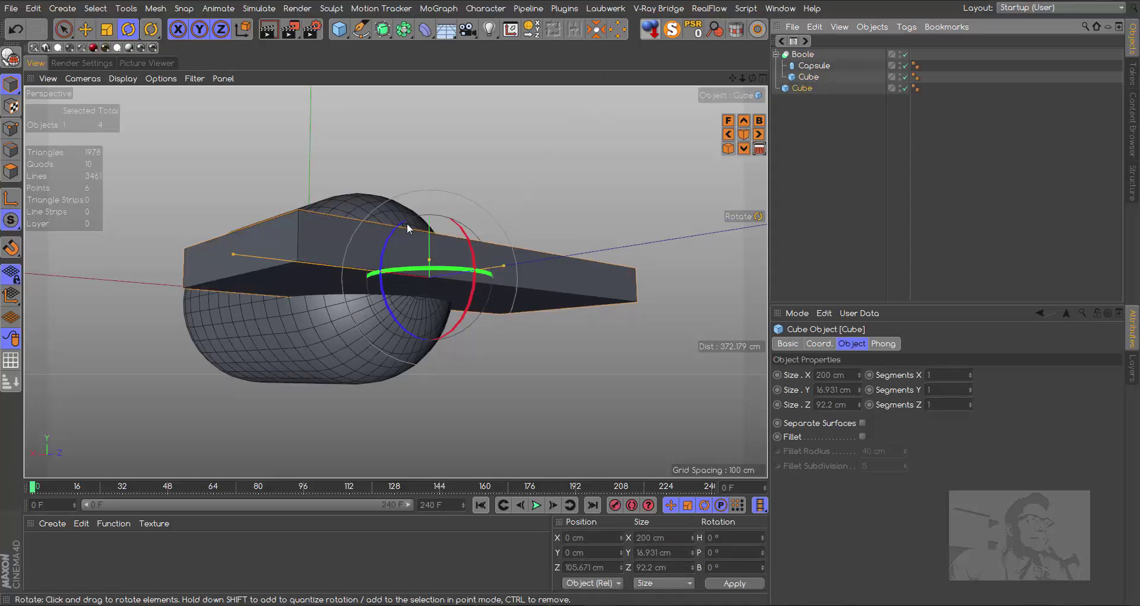
{"action": "mouse_move", "coordinate": [393, 234]}
{"action": "left_mouse_down"}
{"action": "mouse_move", "coordinate": [445, 186]}
{"action": "mouse_move", "coordinate": [475, 182]}
{"action": "left_mouse_up"}
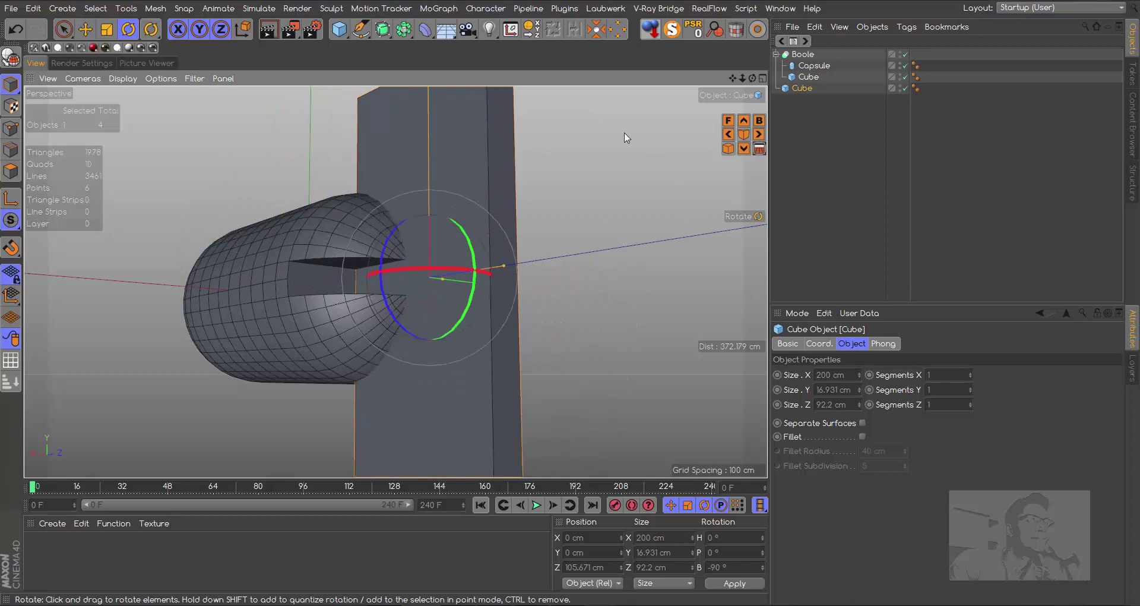
{"action": "left_click", "coordinate": [815, 216]}
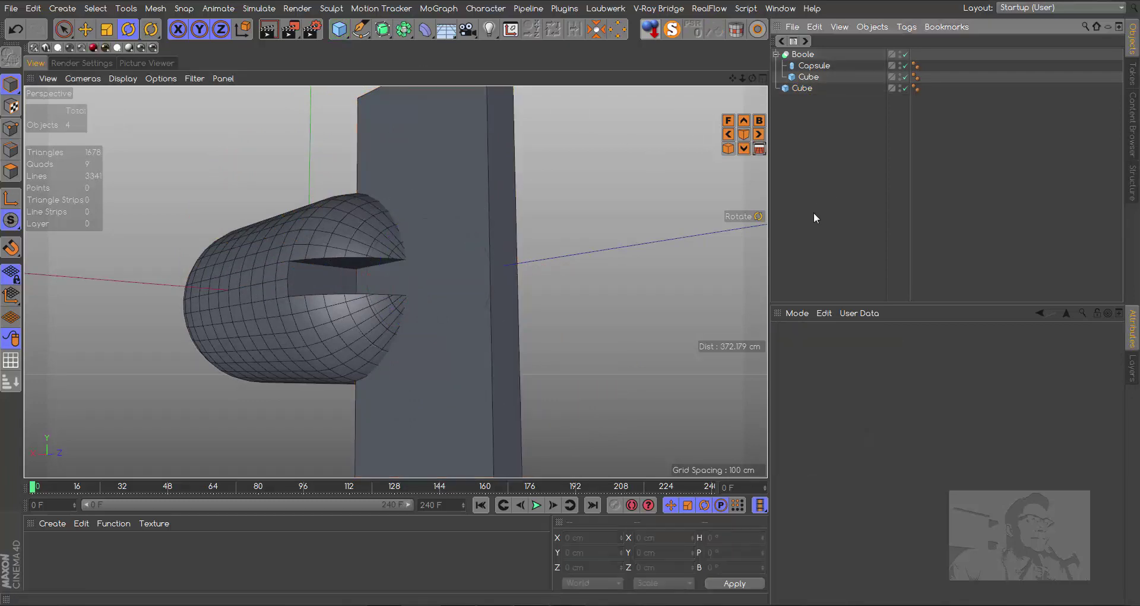
Step: Move the Boole's Cube out to the top level and add a Null
{"action": "left_click", "coordinate": [809, 76]}
{"action": "left_click", "coordinate": [802, 88], "text": "ctrl"}
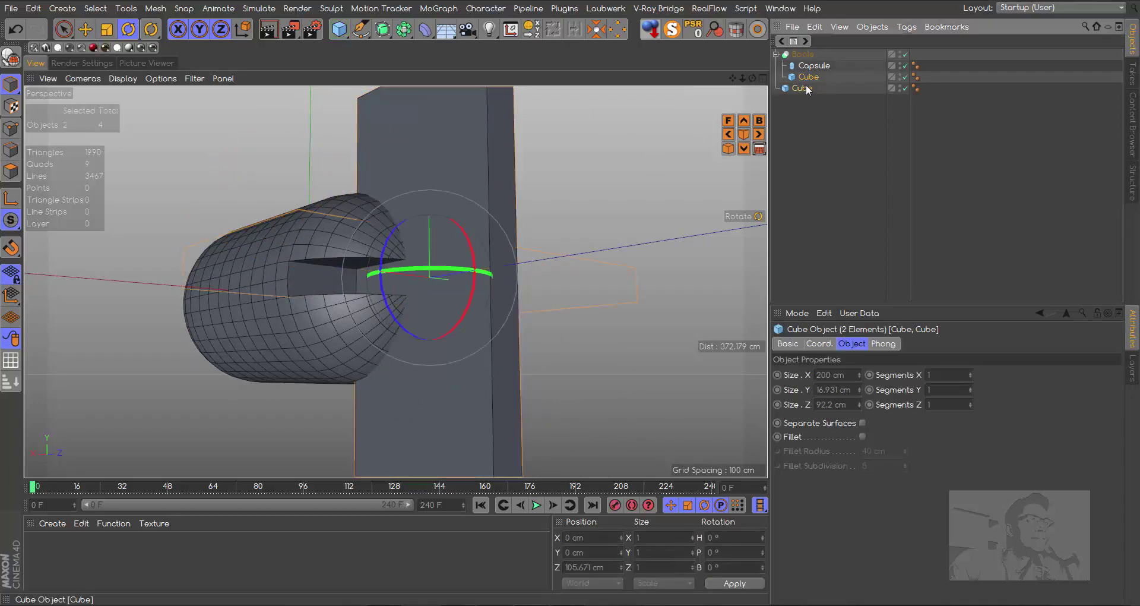
{"action": "left_click_drag", "start_coordinate": [808, 76], "coordinate": [865, 183]}
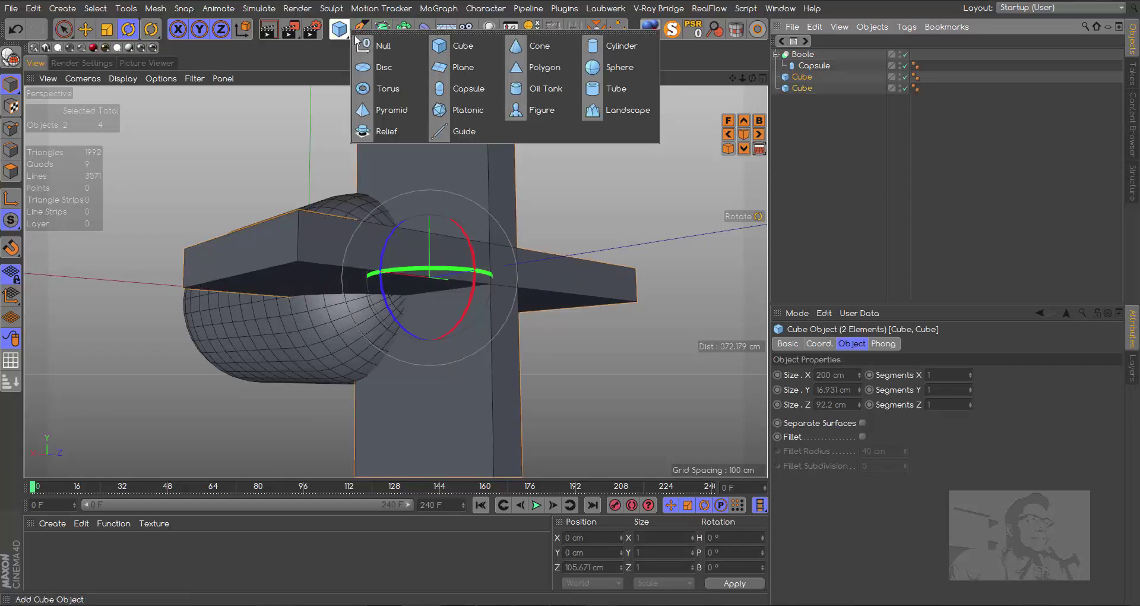
{"action": "left_click_drag", "start_coordinate": [343, 39], "coordinate": [386, 41]}
Step: Parent both Cubes to the Null and place it inside the Boole below the Capsule
{"action": "left_click_drag", "start_coordinate": [806, 95], "coordinate": [802, 57]}
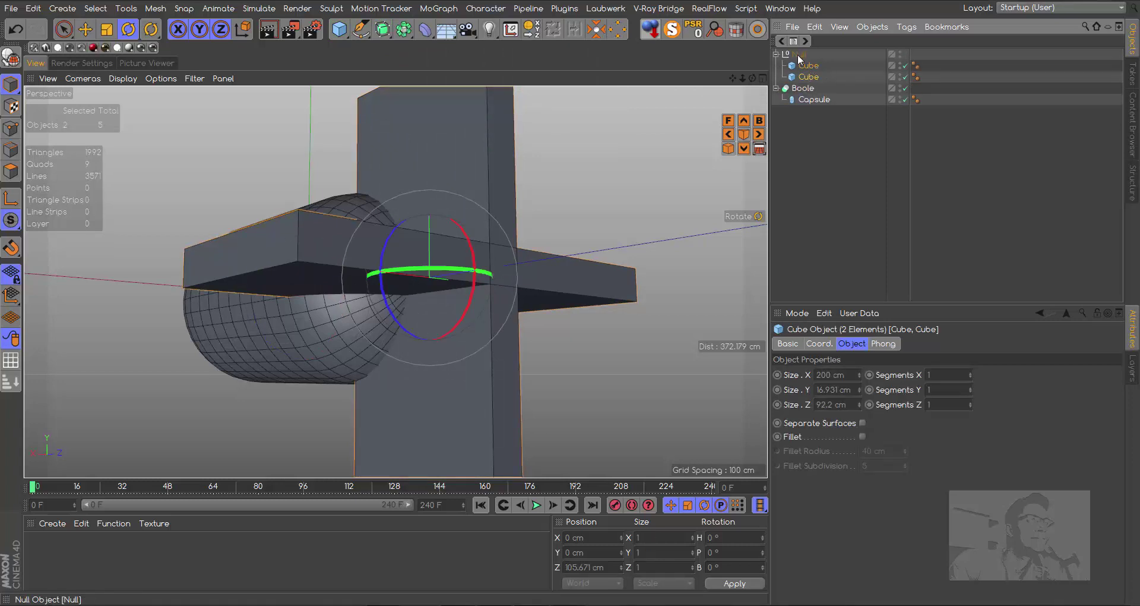
{"action": "left_click", "coordinate": [798, 77]}
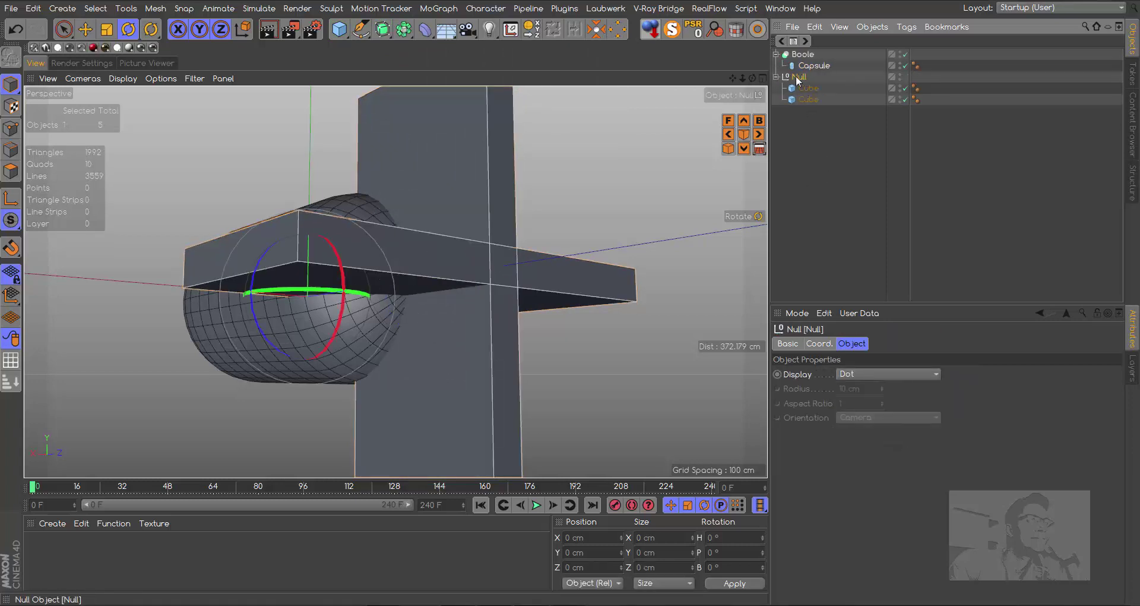
{"action": "left_click", "coordinate": [776, 76]}
{"action": "left_click_drag", "start_coordinate": [794, 76], "coordinate": [810, 71]}
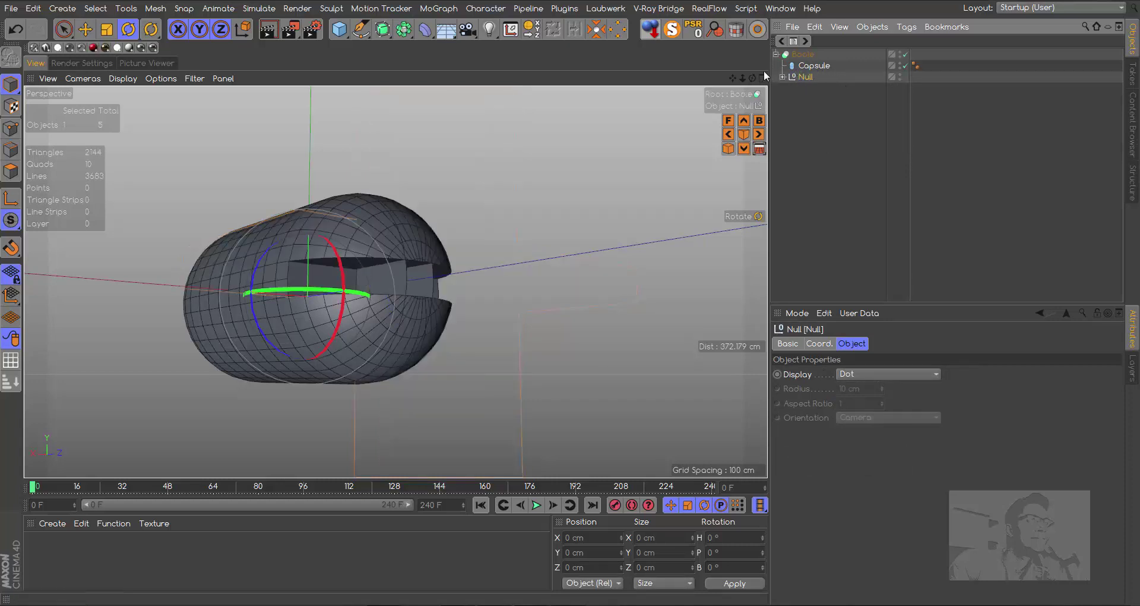
{"action": "left_click_drag", "start_coordinate": [333, 279], "coordinate": [395, 281], "text": "alt"}
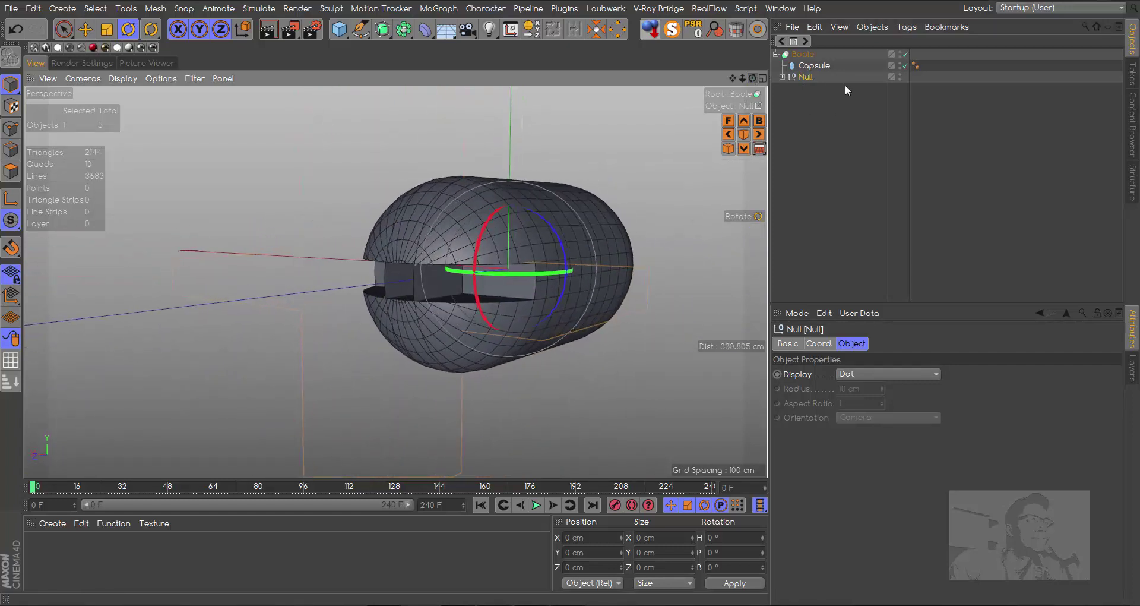
Step: Uncheck High Quality on the Boole and inspect the cross-shaped slots up close
{"action": "left_click", "coordinate": [808, 52]}
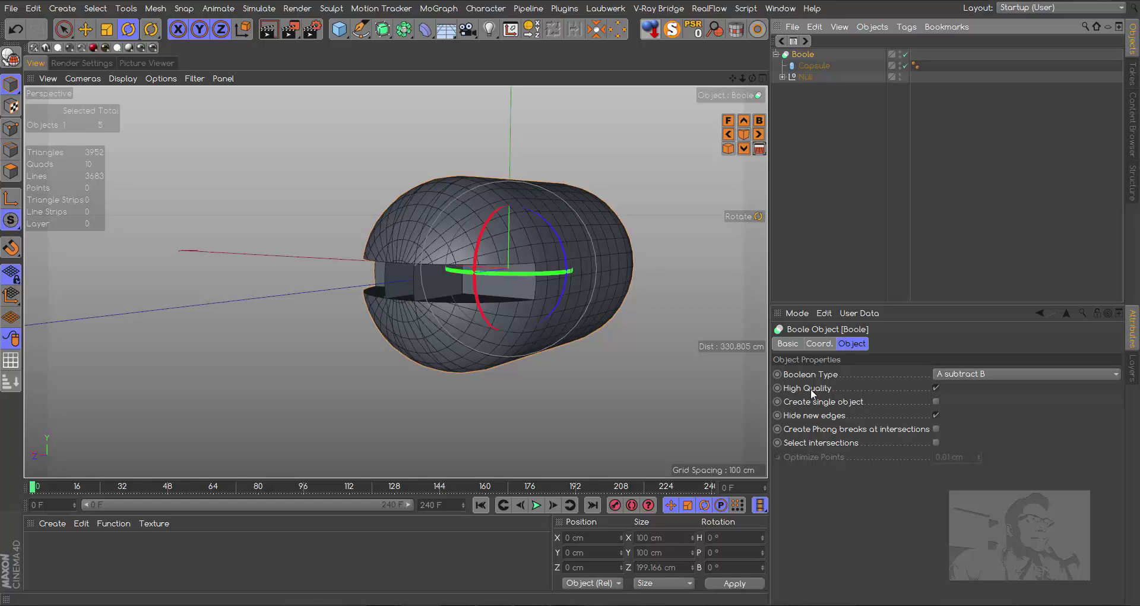
{"action": "left_click", "coordinate": [933, 387]}
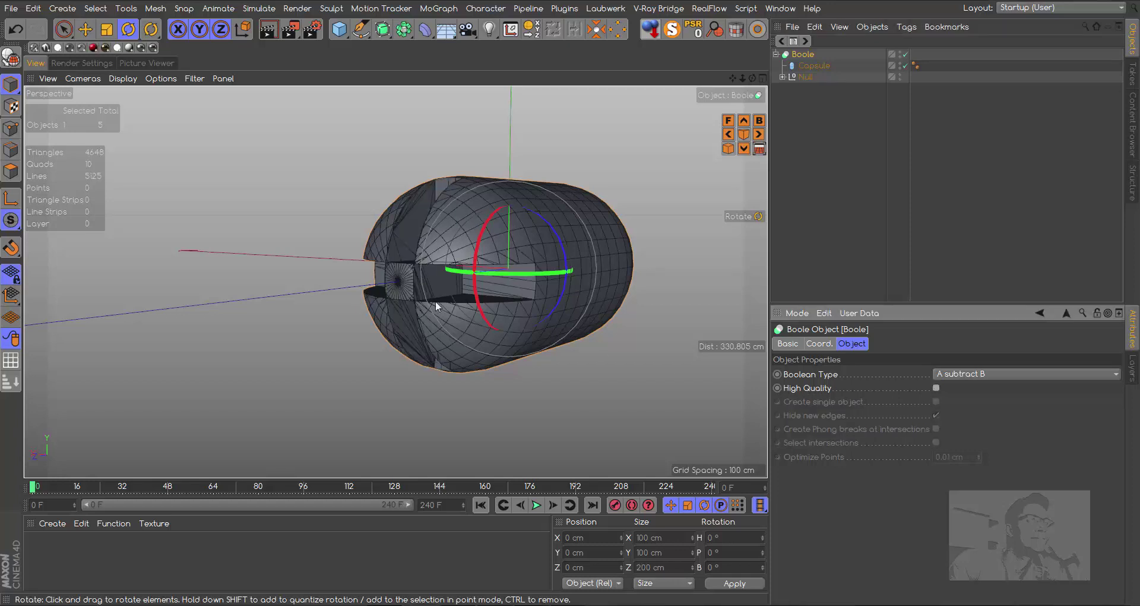
{"action": "left_click_drag", "start_coordinate": [752, 77], "coordinate": [701, 78]}
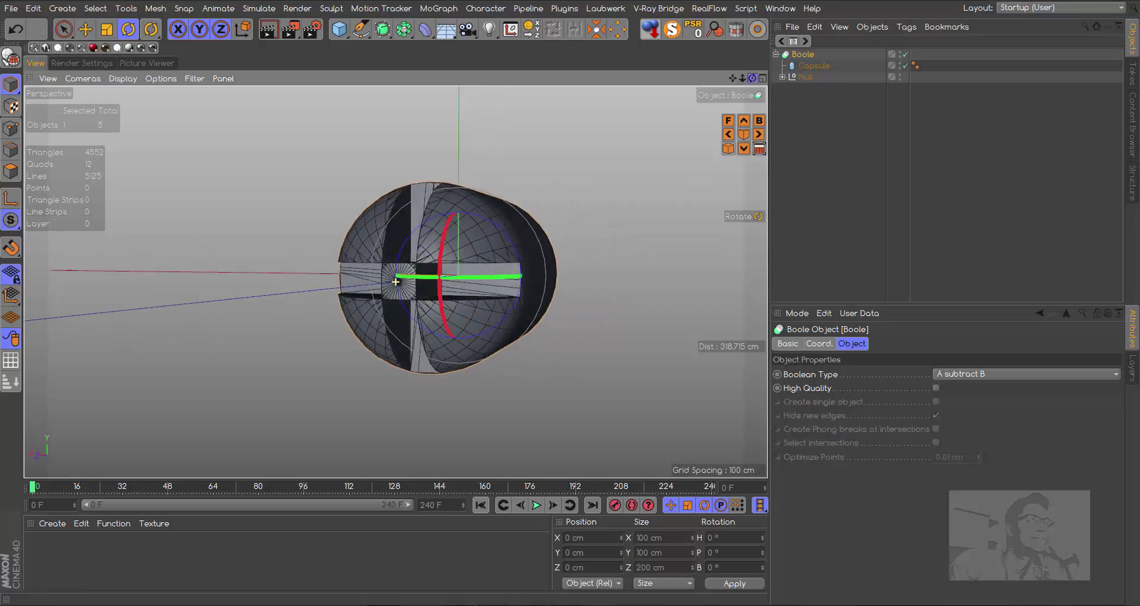
{"action": "left_click_drag", "start_coordinate": [395, 281], "coordinate": [397, 283]}
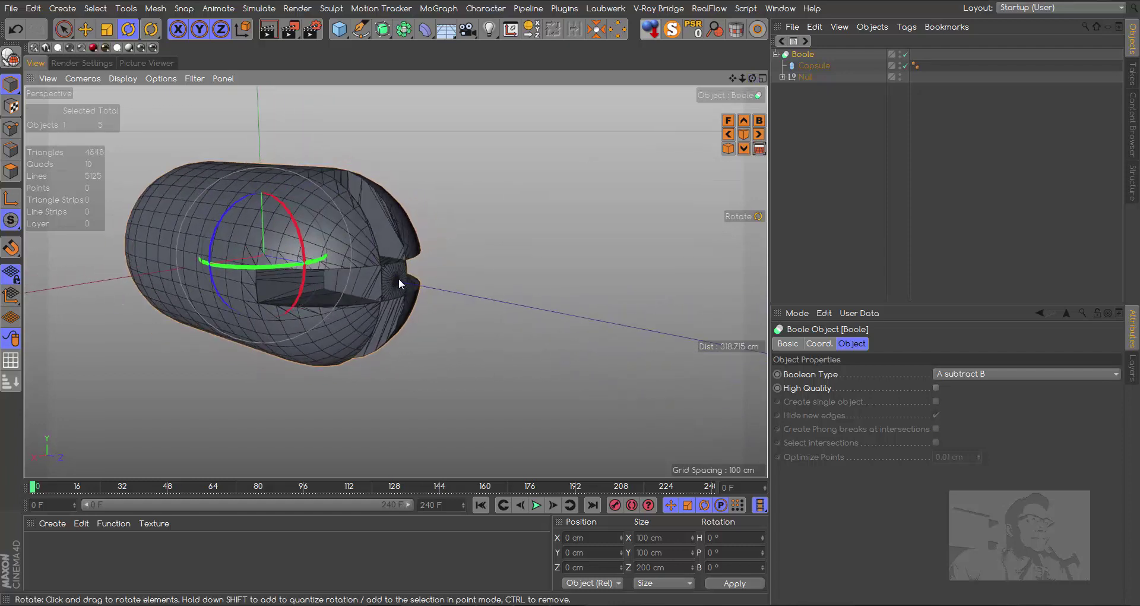
{"action": "left_click_drag", "start_coordinate": [743, 78], "coordinate": [396, 282]}
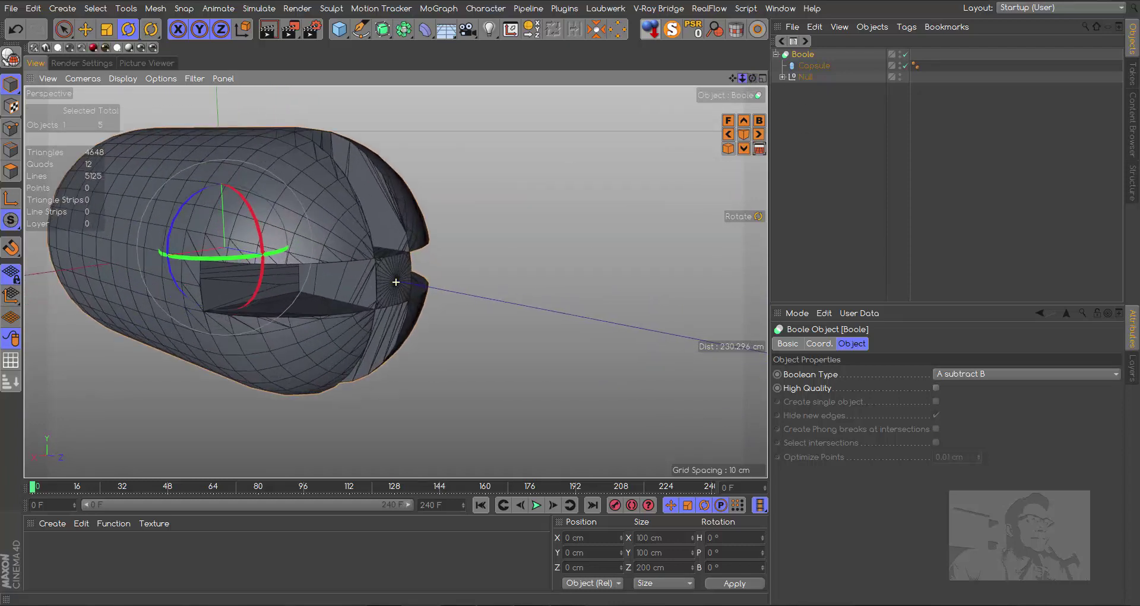
{"action": "left_click_drag", "start_coordinate": [752, 82], "coordinate": [394, 273]}
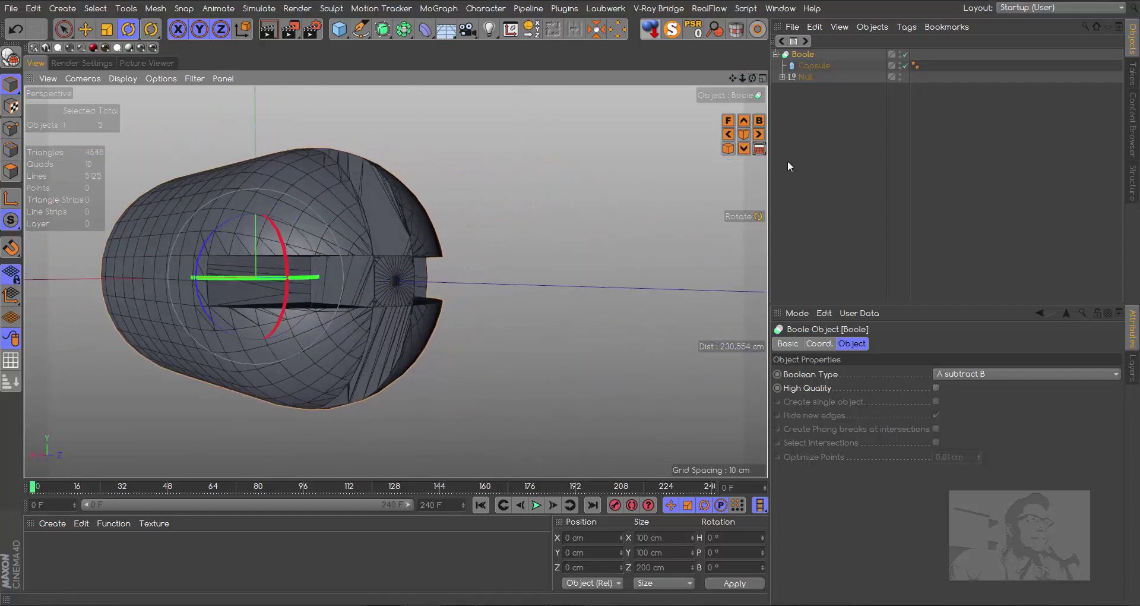
{"action": "left_click", "coordinate": [783, 77]}
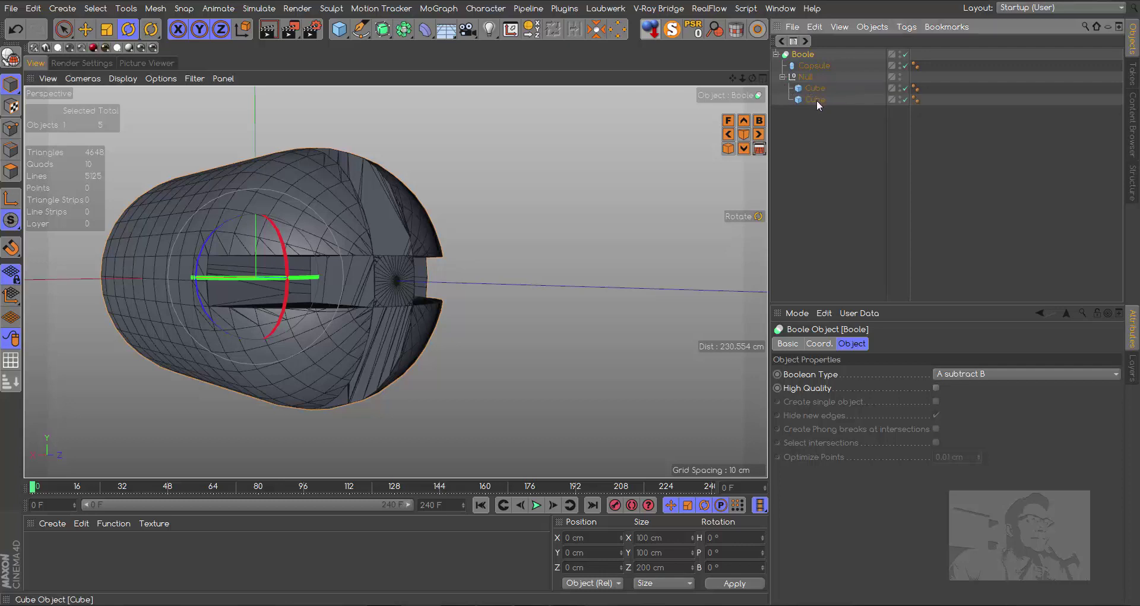
Step: Move one Cube directly under the Boole, then delete the Null and the upright cube
{"action": "left_click_drag", "start_coordinate": [815, 100], "coordinate": [814, 77]}
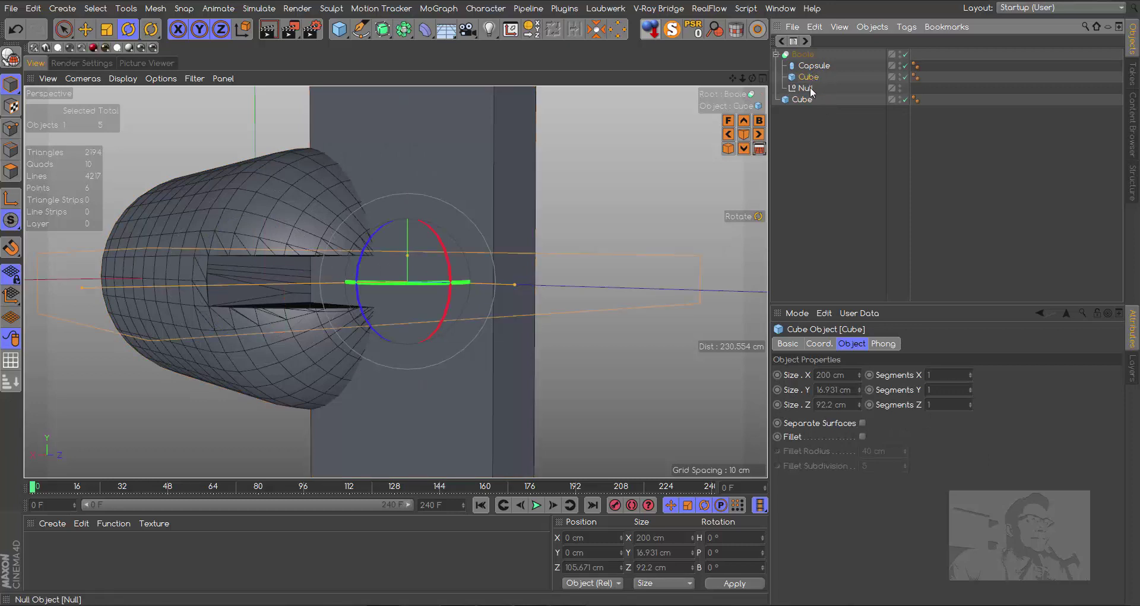
{"action": "left_click", "coordinate": [807, 88]}
{"action": "key", "text": "Delete"}
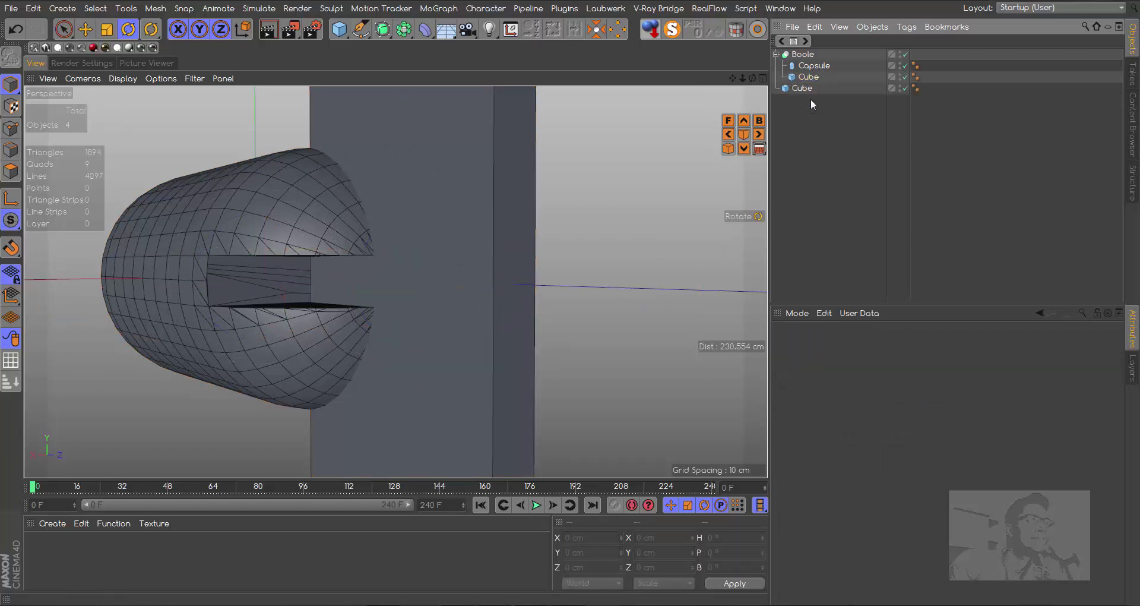
{"action": "left_click", "coordinate": [803, 88]}
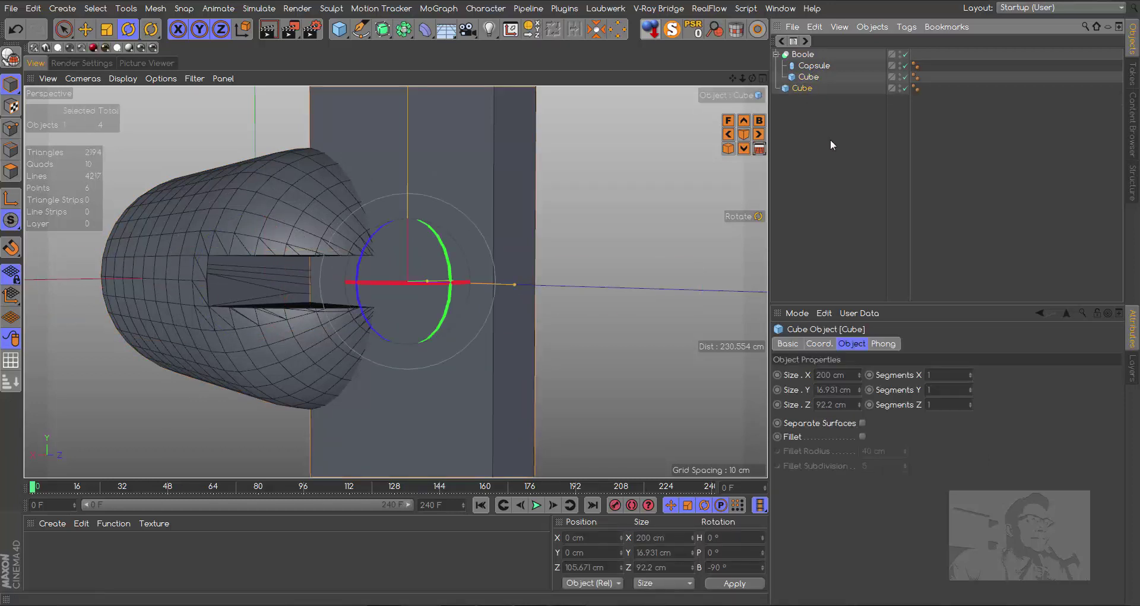
{"action": "key", "text": "Delete"}
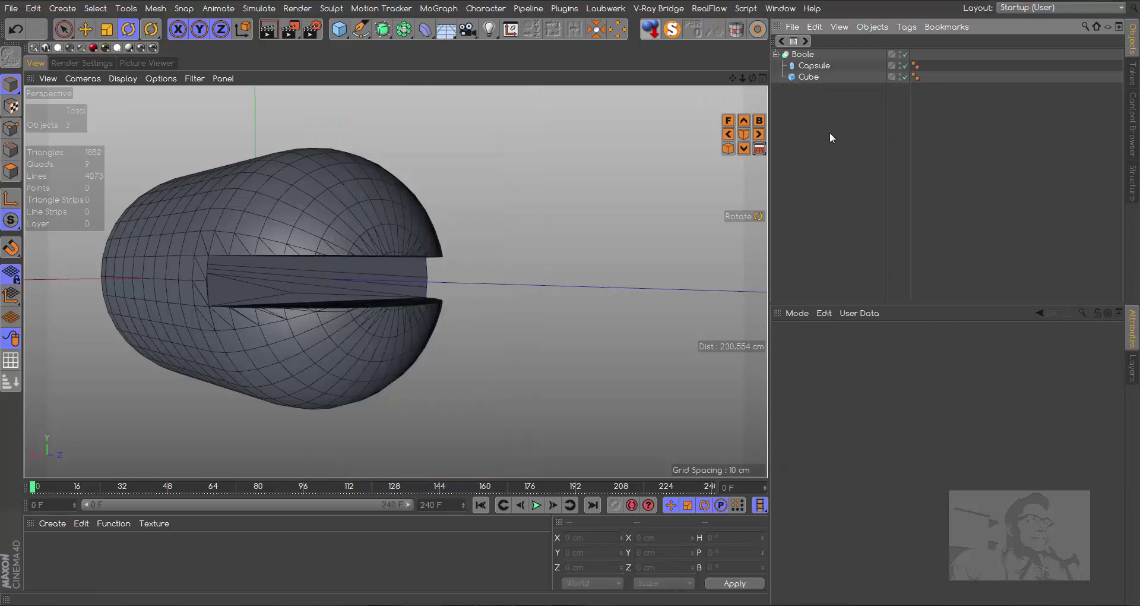
{"action": "left_click_drag", "start_coordinate": [752, 78], "coordinate": [395, 278]}
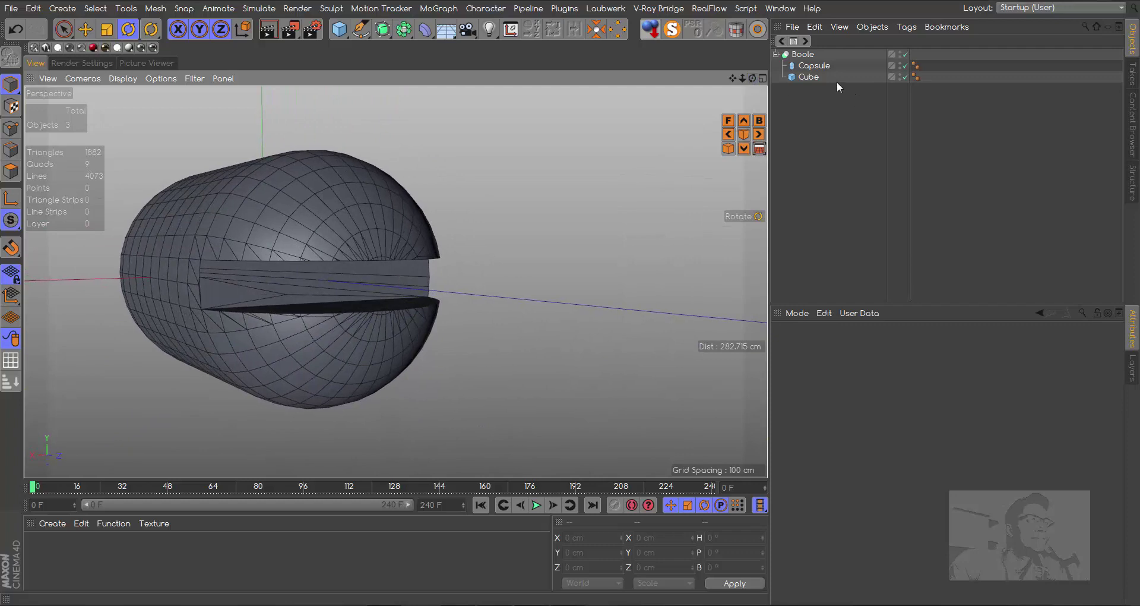
Step: Pull the Cube out of the Boole, narrow it to 18.481 cm wide, and make it editable
{"action": "left_click", "coordinate": [809, 76]}
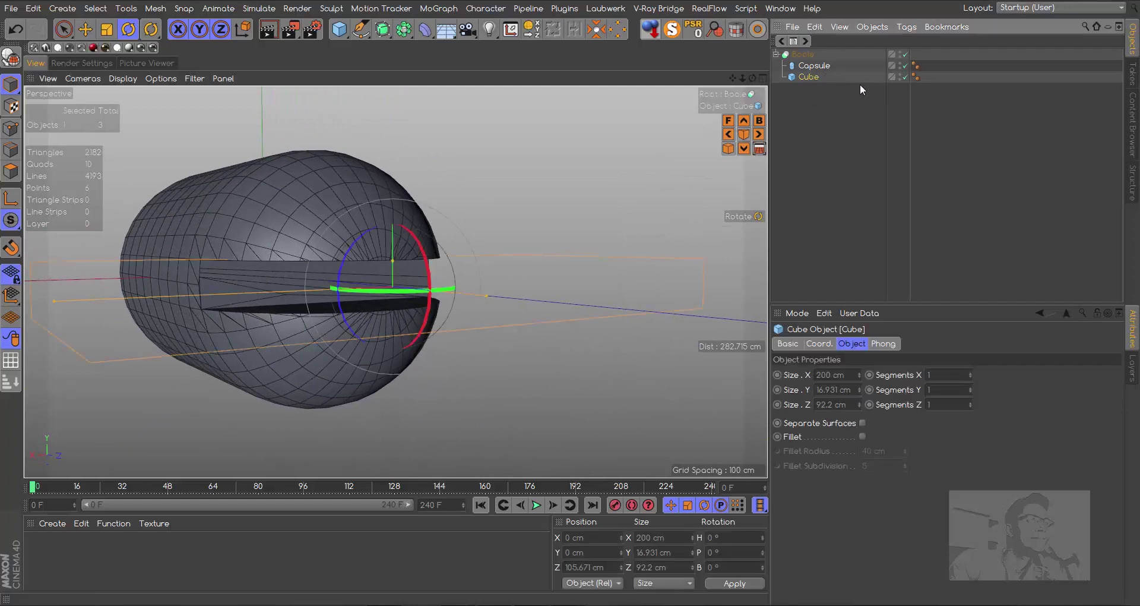
{"action": "left_click_drag", "start_coordinate": [811, 74], "coordinate": [811, 125]}
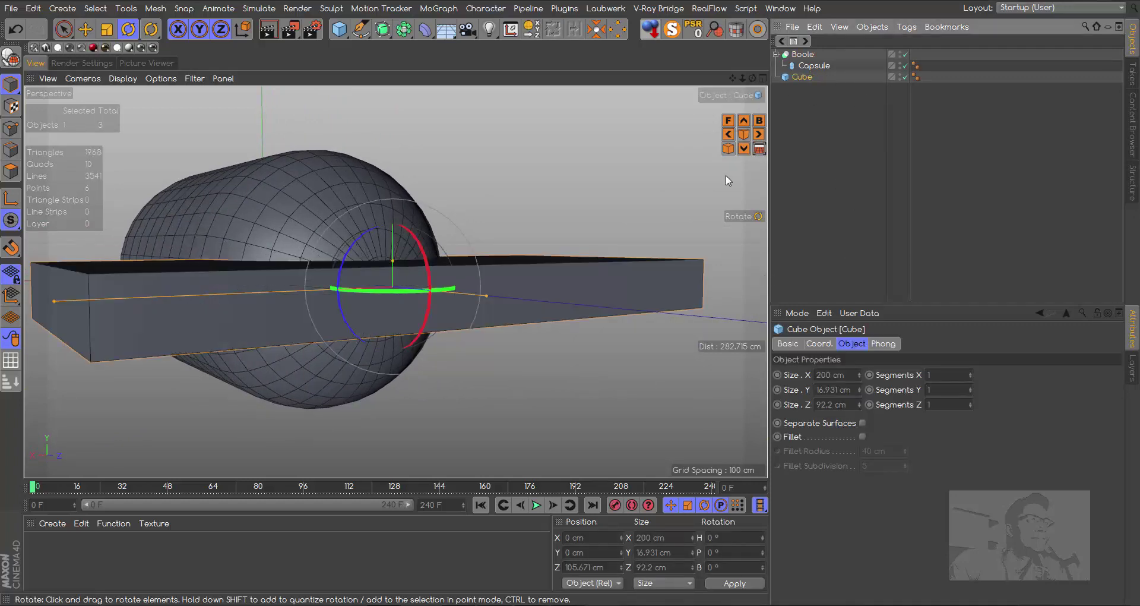
{"action": "left_click_drag", "start_coordinate": [764, 80], "coordinate": [142, 284]}
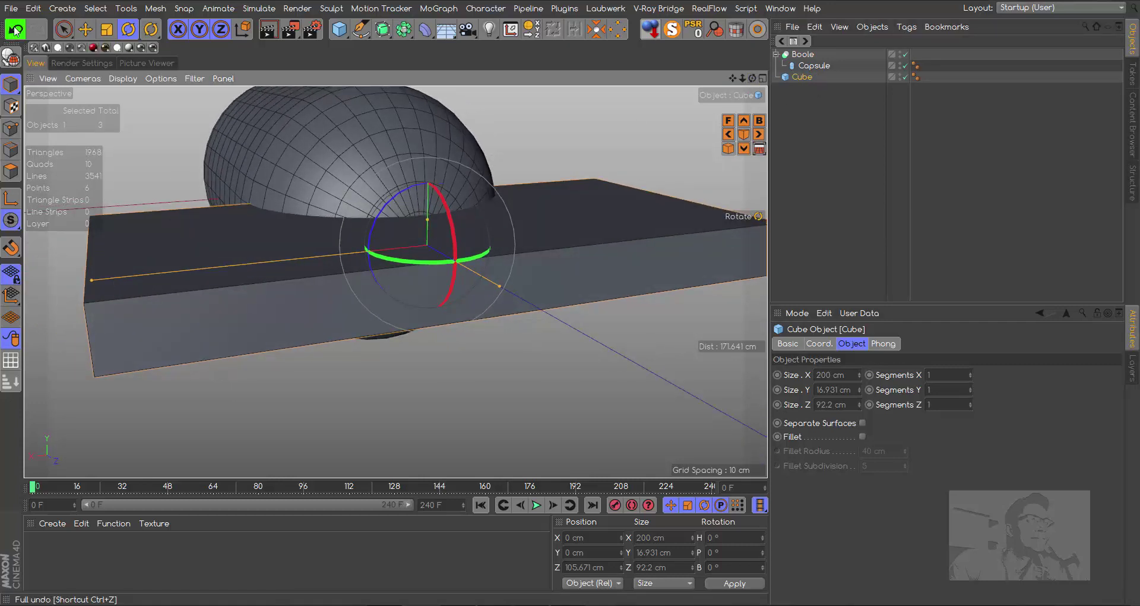
{"action": "left_click_drag", "start_coordinate": [90, 277], "coordinate": [404, 277]}
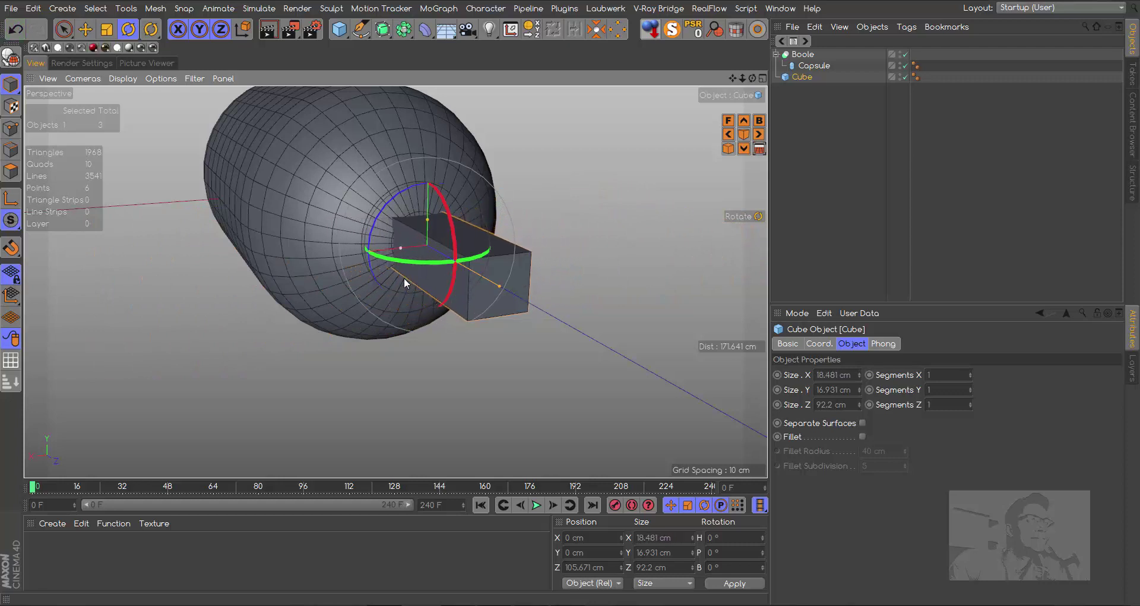
{"action": "left_click", "coordinate": [10, 57]}
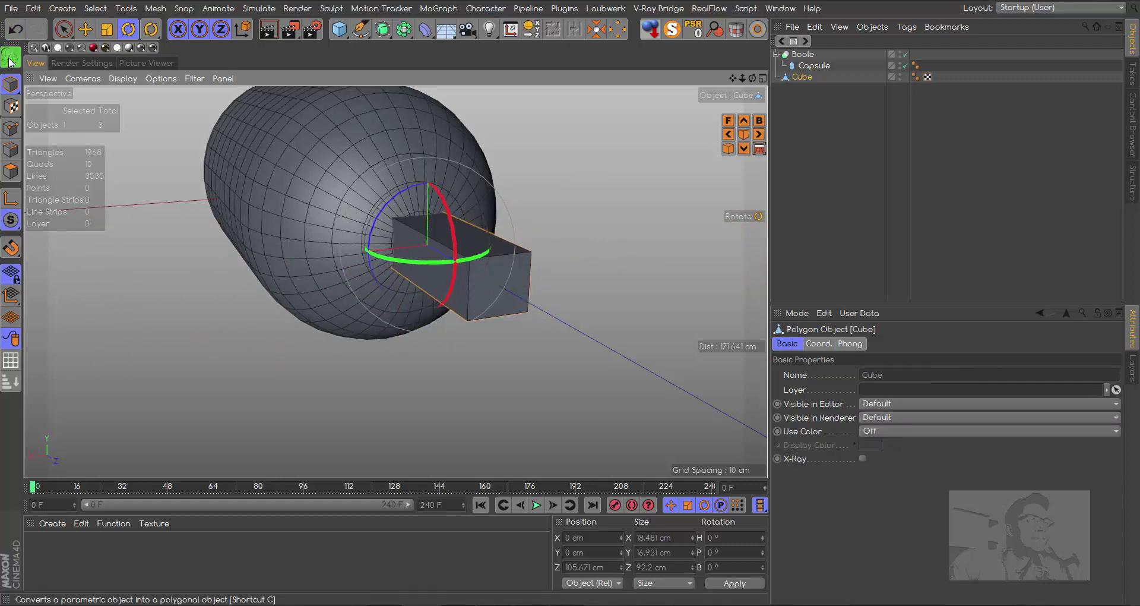
Step: In Polygon mode, select both end faces of the cube and scale them outward into a long bar
{"action": "left_click", "coordinate": [11, 172]}
{"action": "left_click", "coordinate": [458, 284]}
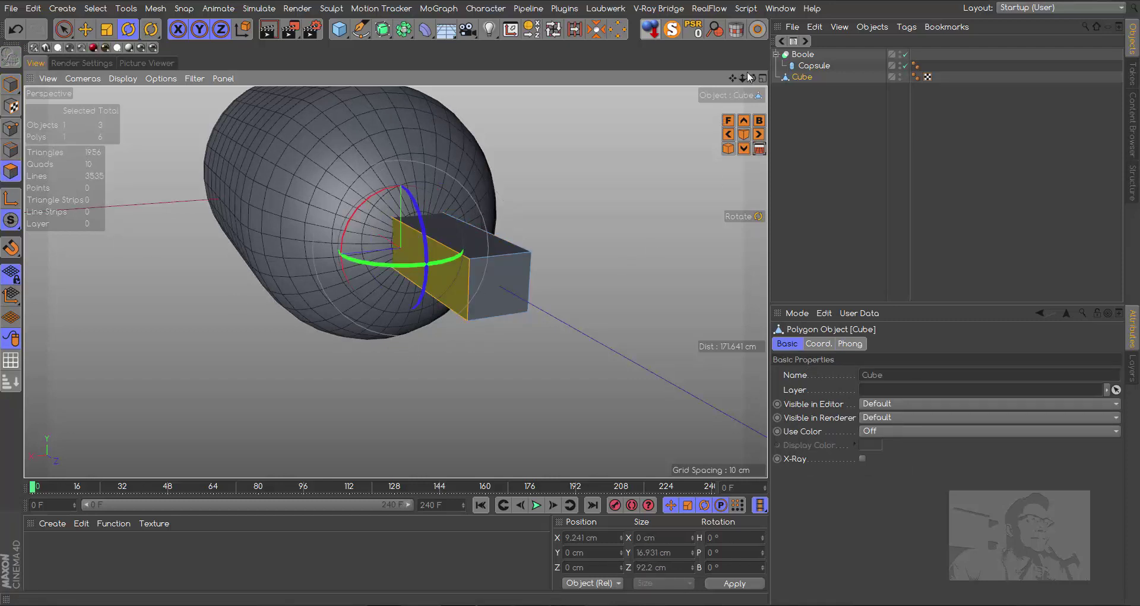
{"action": "left_click_drag", "start_coordinate": [752, 78], "coordinate": [527, 240]}
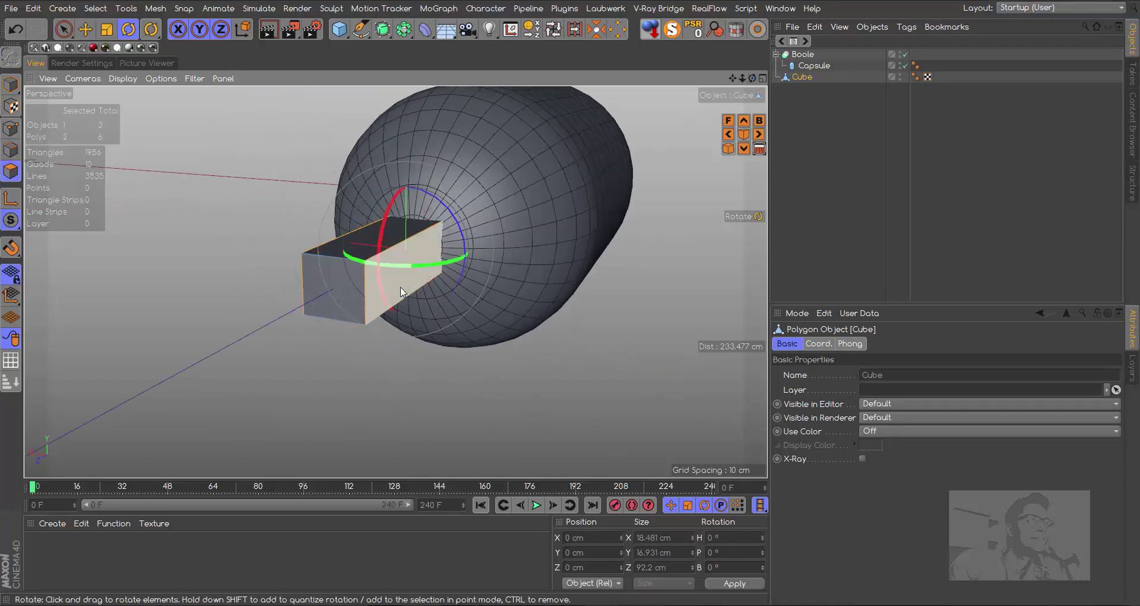
{"action": "left_click", "coordinate": [403, 291], "text": "shift"}
{"action": "key", "text": "t"}
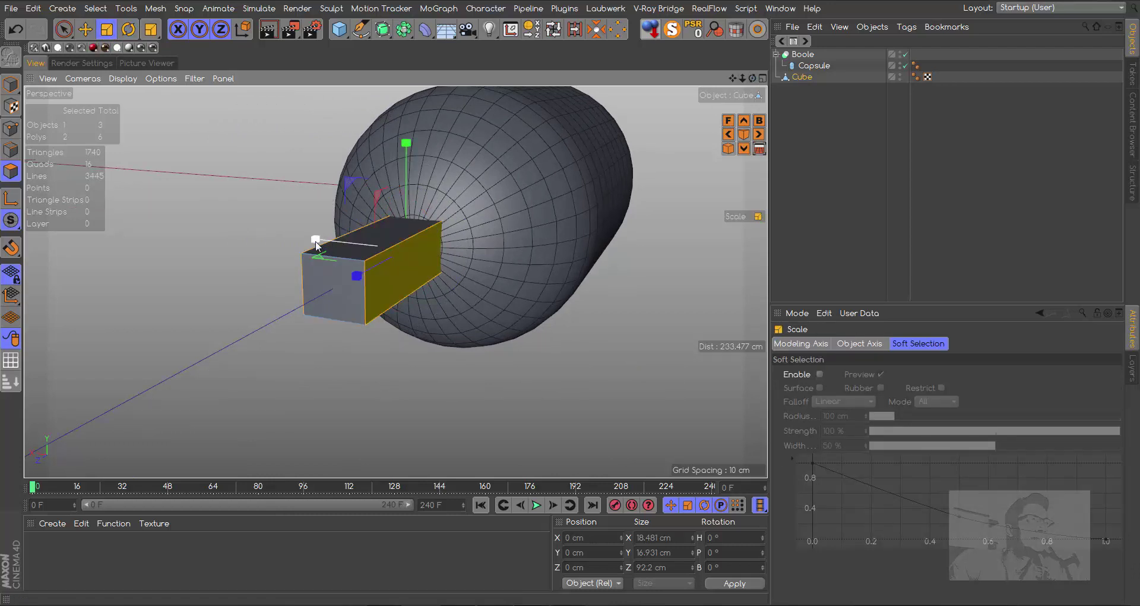
{"action": "left_click_drag", "start_coordinate": [316, 243], "coordinate": [315, 247]}
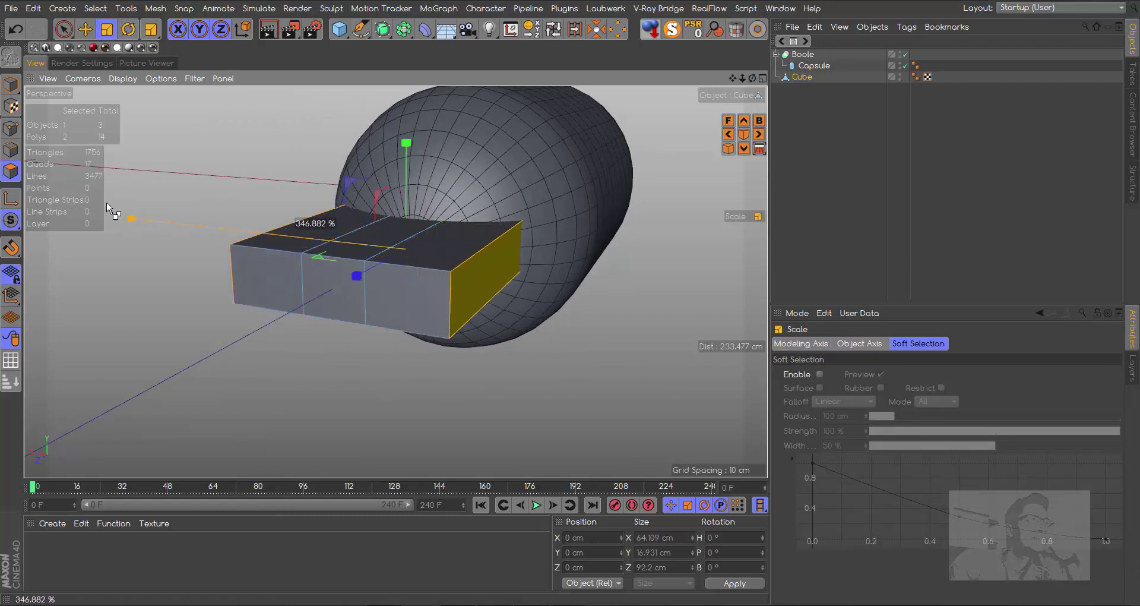
Step: Select the top and bottom middle faces and stretch them vertically into a 102.679 cm plus-shaped cross
{"action": "left_click", "coordinate": [445, 218]}
{"action": "left_click_drag", "start_coordinate": [756, 82], "coordinate": [480, 308]}
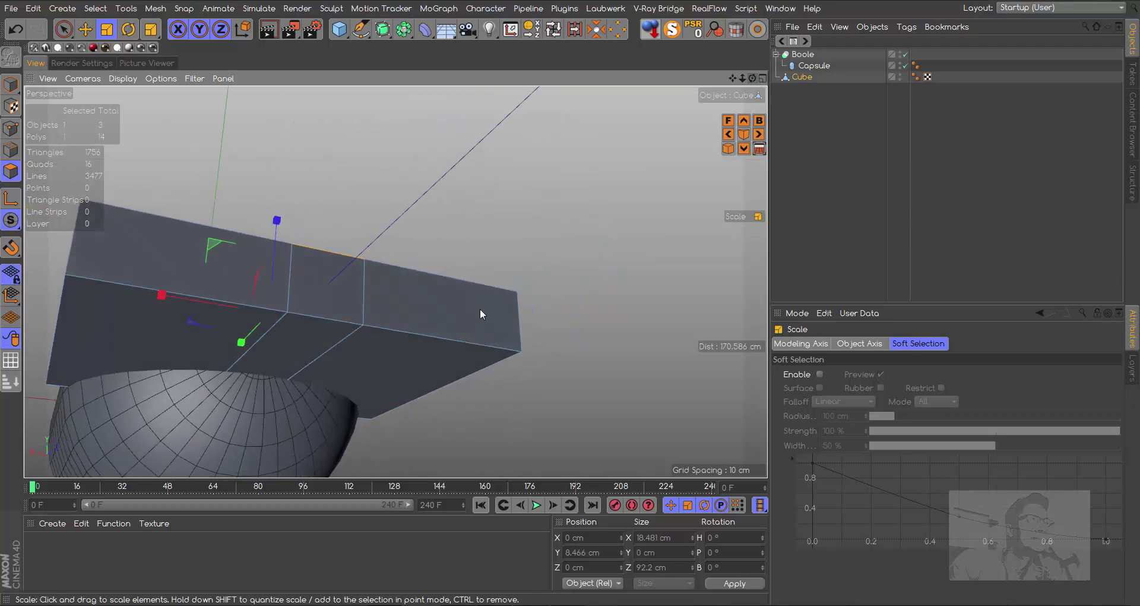
{"action": "left_click", "coordinate": [322, 335], "text": "shift"}
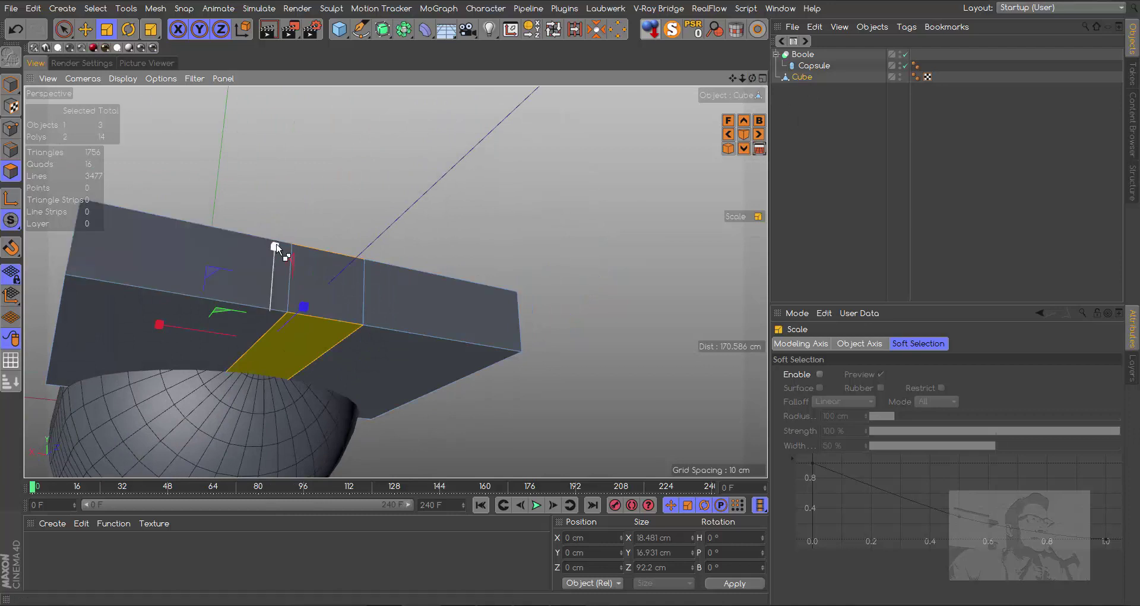
{"action": "left_click_drag", "start_coordinate": [274, 246], "coordinate": [333, 78], "text": "ctrl"}
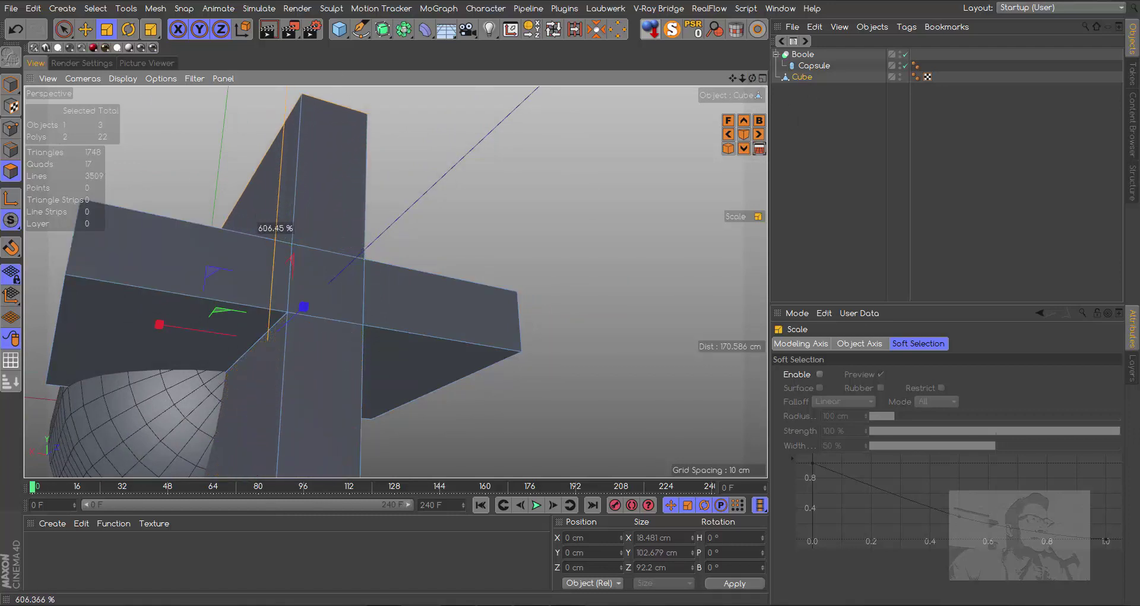
{"action": "left_click_drag", "start_coordinate": [743, 78], "coordinate": [752, 131]}
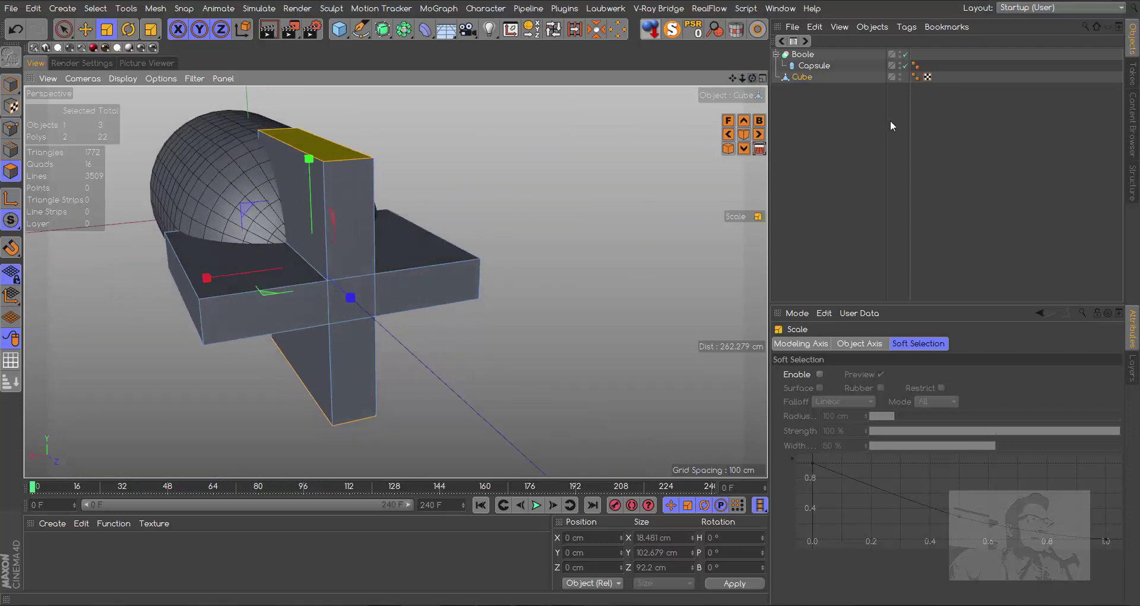
Step: Move the cross-shaped Cube back under the Boole so it cuts the capsule end
{"action": "left_click_drag", "start_coordinate": [814, 76], "coordinate": [815, 76]}
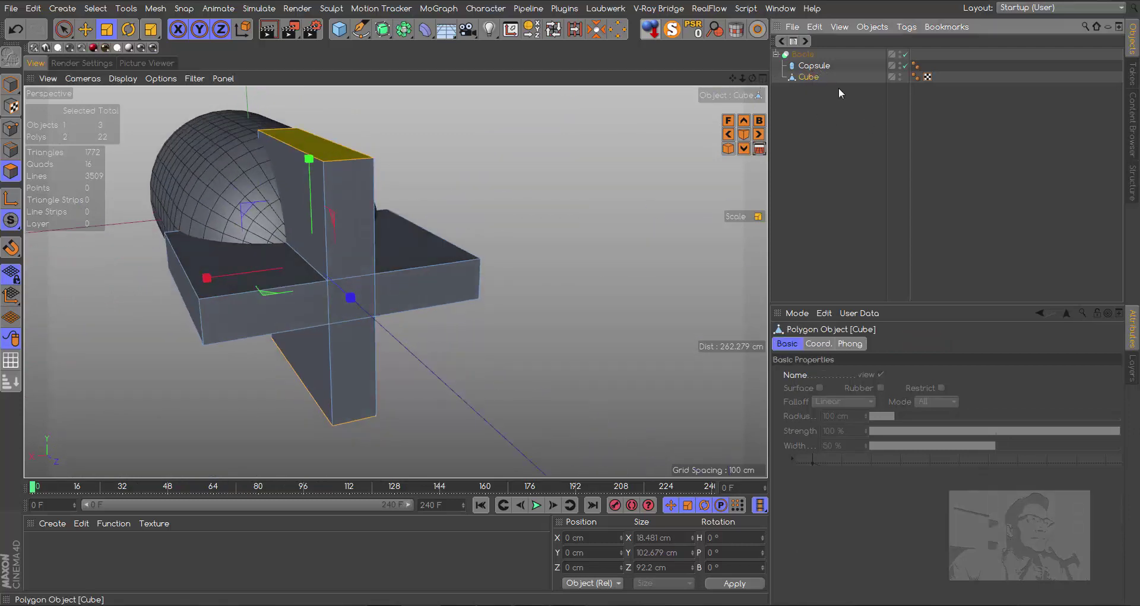
{"action": "left_click_drag", "start_coordinate": [433, 247], "coordinate": [396, 282], "text": "alt"}
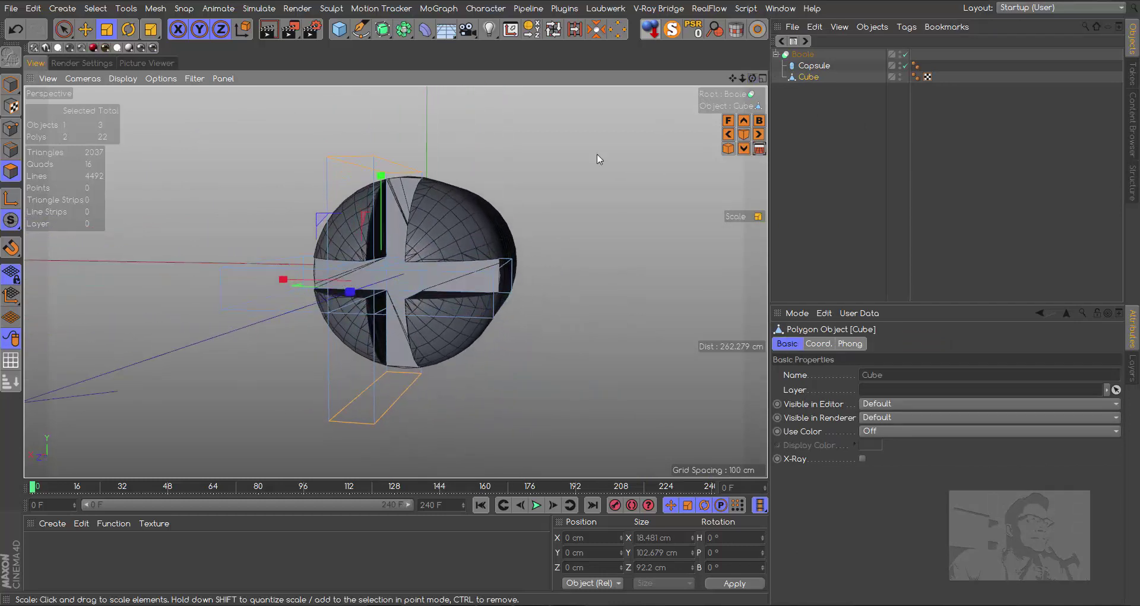
{"action": "key", "text": "Return"}
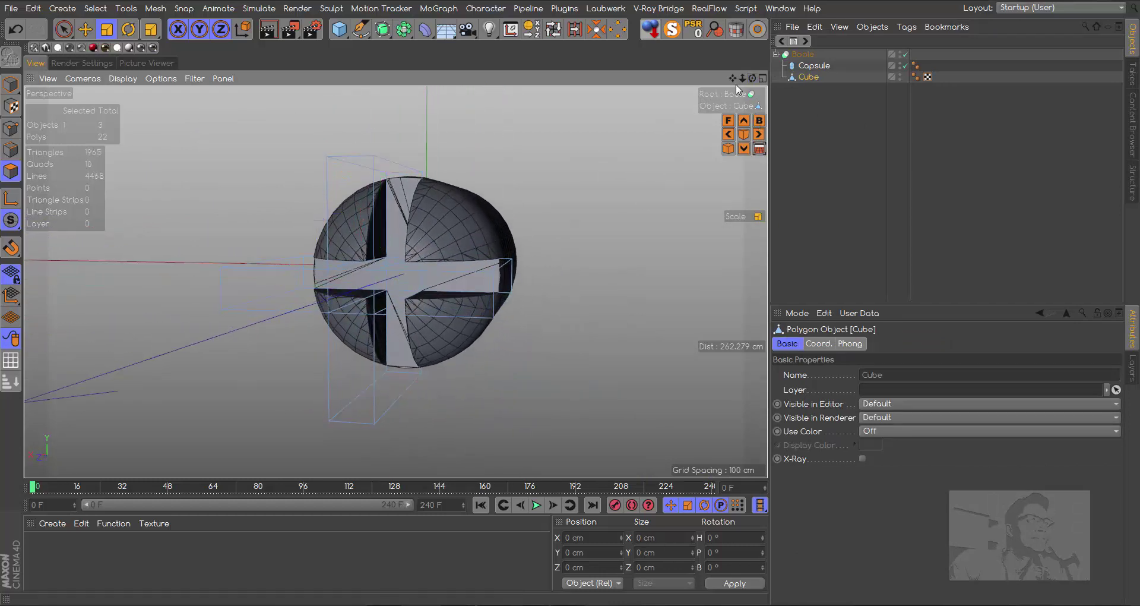
{"action": "left_click_drag", "start_coordinate": [643, 201], "coordinate": [618, 196], "text": "alt"}
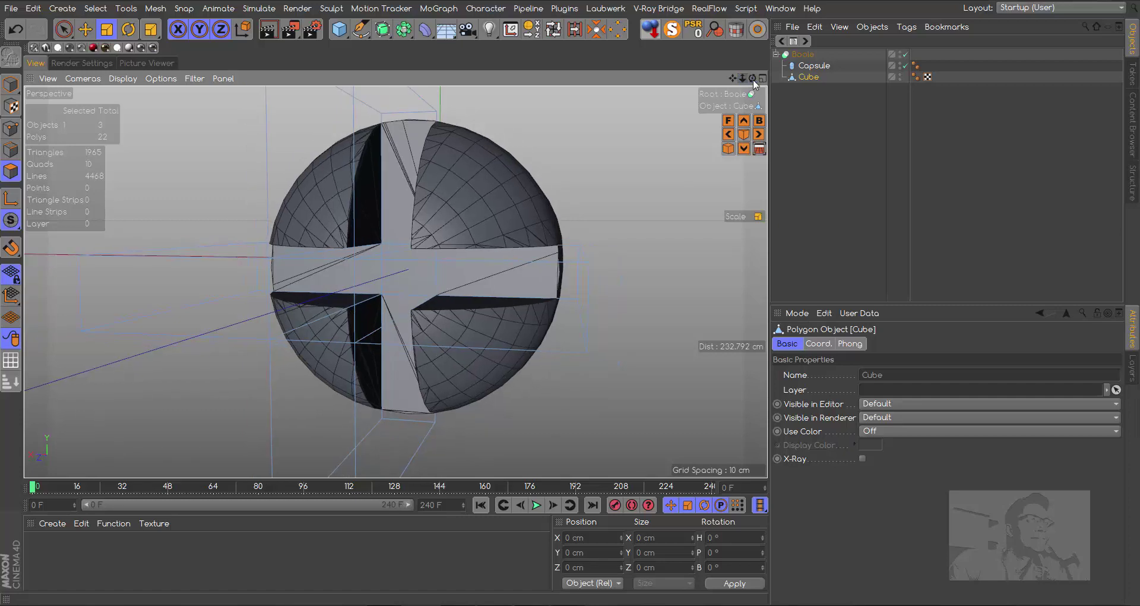
{"action": "left_click_drag", "start_coordinate": [395, 282], "coordinate": [357, 279], "text": "alt"}
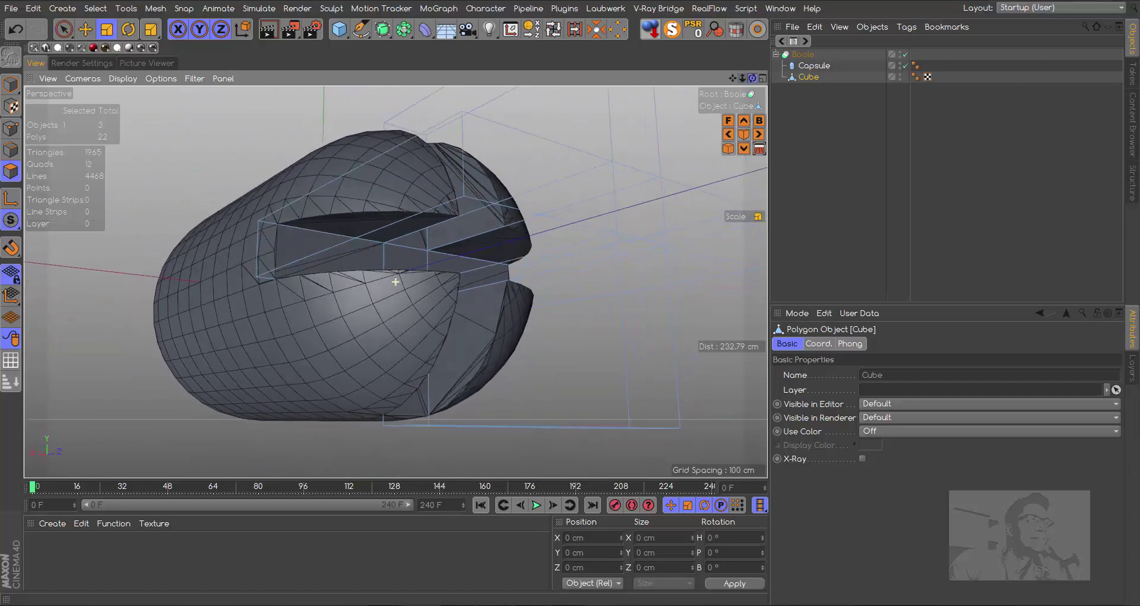
Step: Enable High Quality on the Boole and inspect the cross-shaped cut from several angles
{"action": "left_click", "coordinate": [803, 55]}
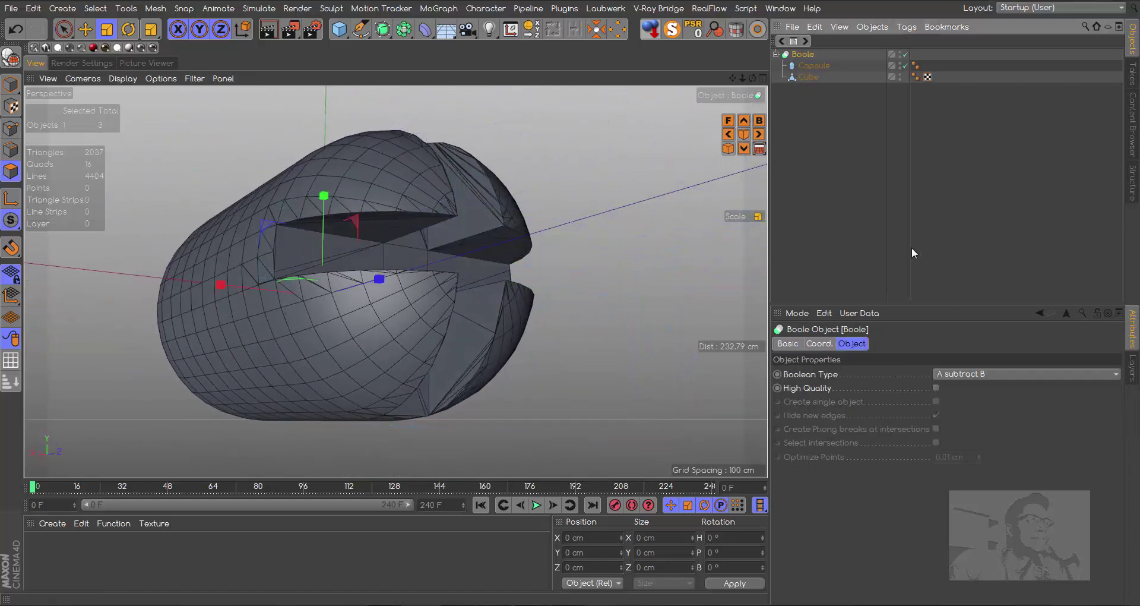
{"action": "left_click", "coordinate": [936, 387]}
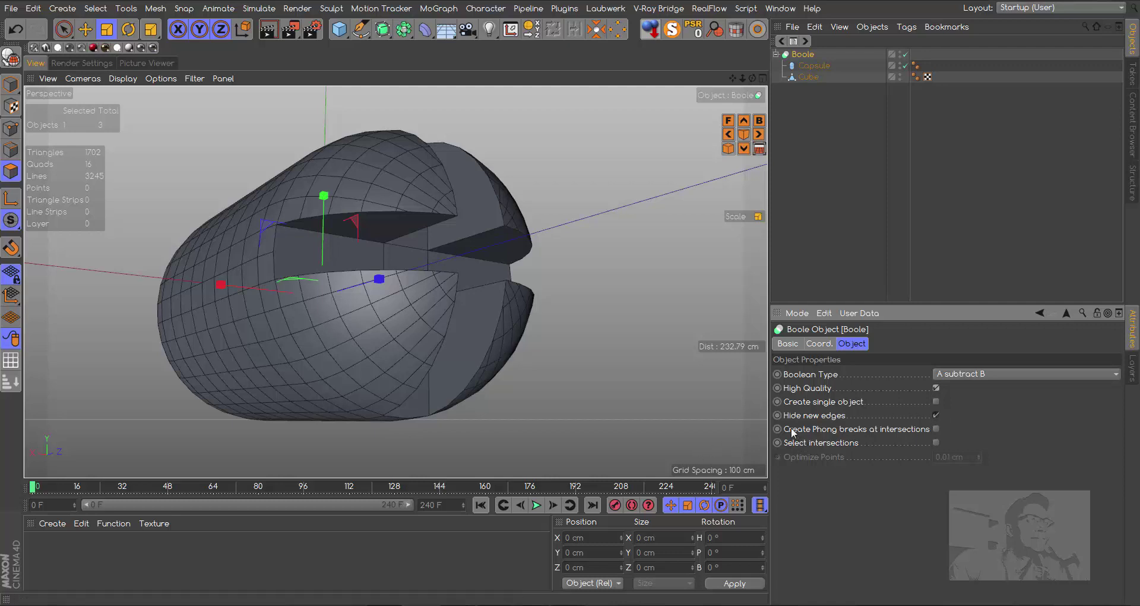
{"action": "left_click_drag", "start_coordinate": [752, 78], "coordinate": [396, 282]}
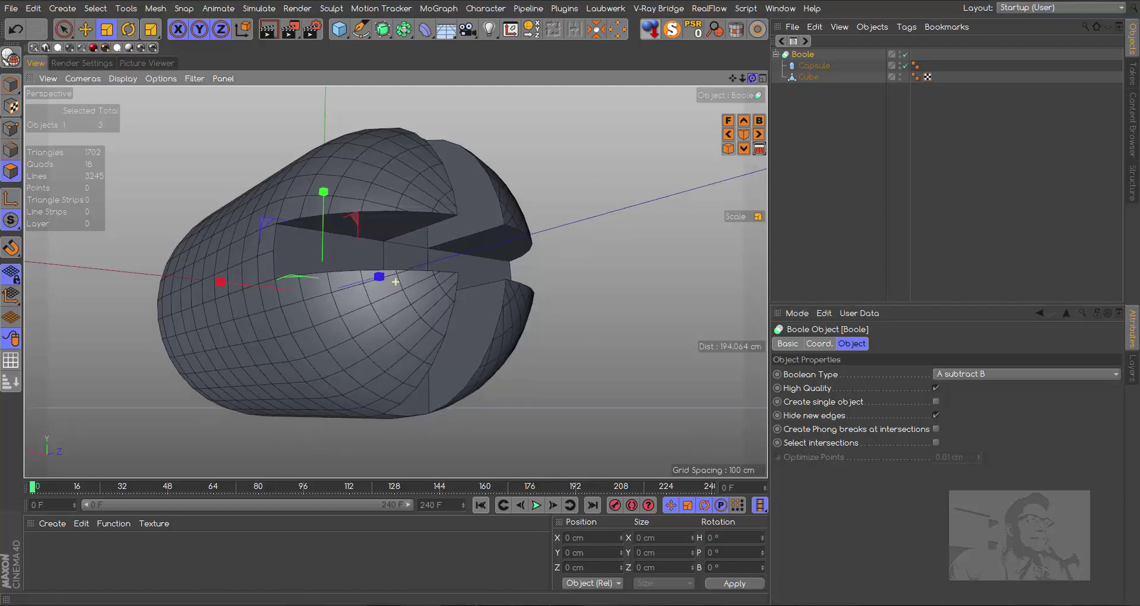
{"action": "mouse_move", "coordinate": [743, 78]}
{"action": "left_mouse_down"}
{"action": "mouse_move", "coordinate": [742, 95]}
{"action": "mouse_move", "coordinate": [736, 83]}
{"action": "mouse_move", "coordinate": [395, 282]}
{"action": "left_mouse_up"}
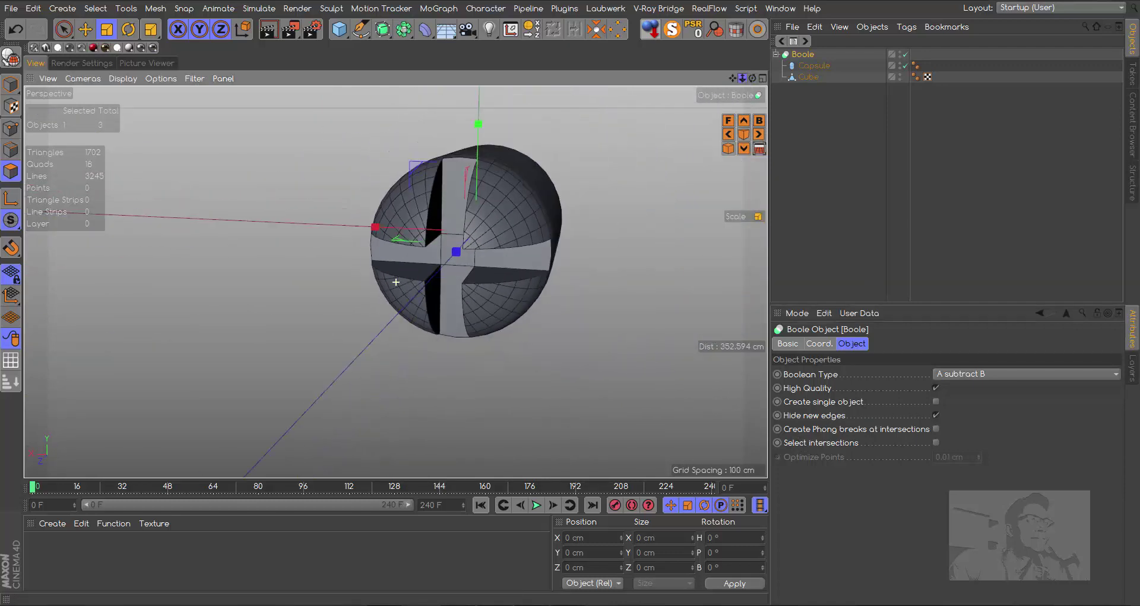
{"action": "left_click_drag", "start_coordinate": [732, 78], "coordinate": [396, 282]}
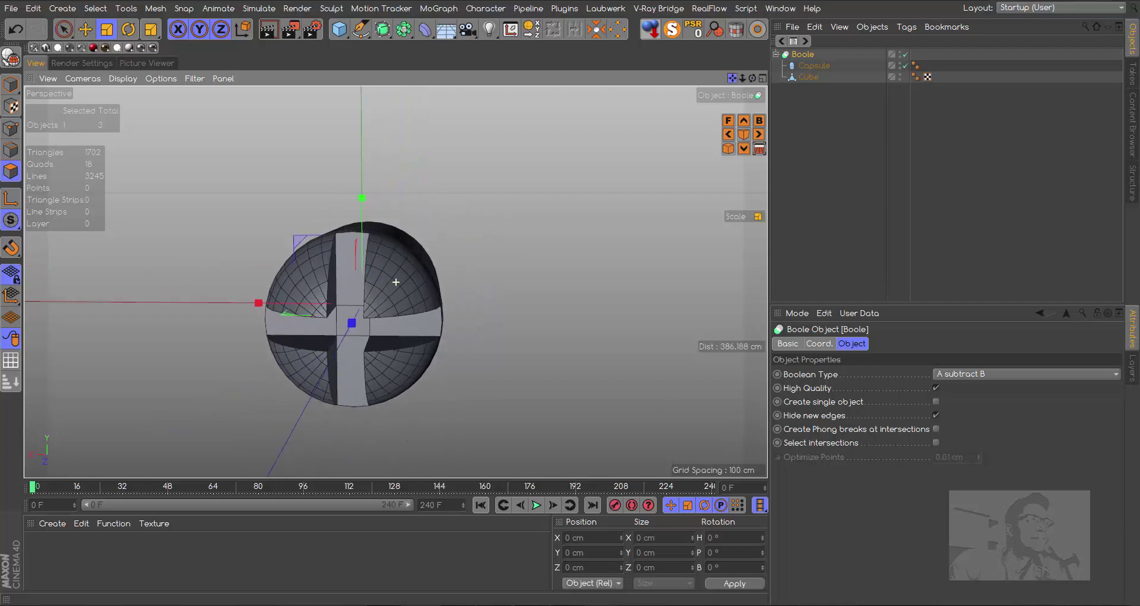
{"action": "left_click_drag", "start_coordinate": [752, 78], "coordinate": [771, 90]}
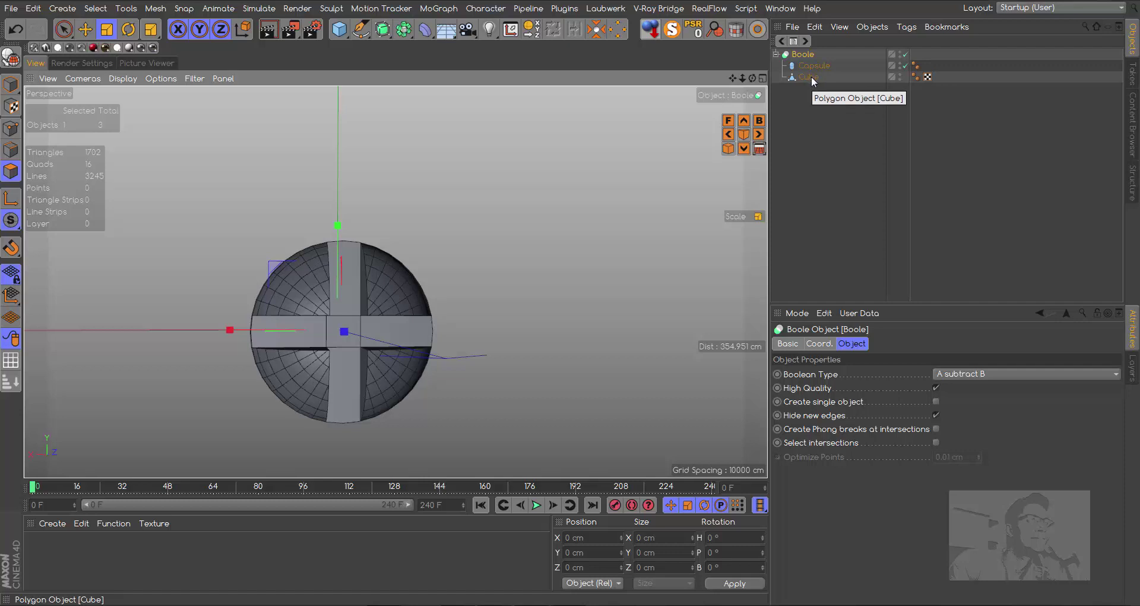
{"action": "left_click_drag", "start_coordinate": [752, 77], "coordinate": [793, 106]}
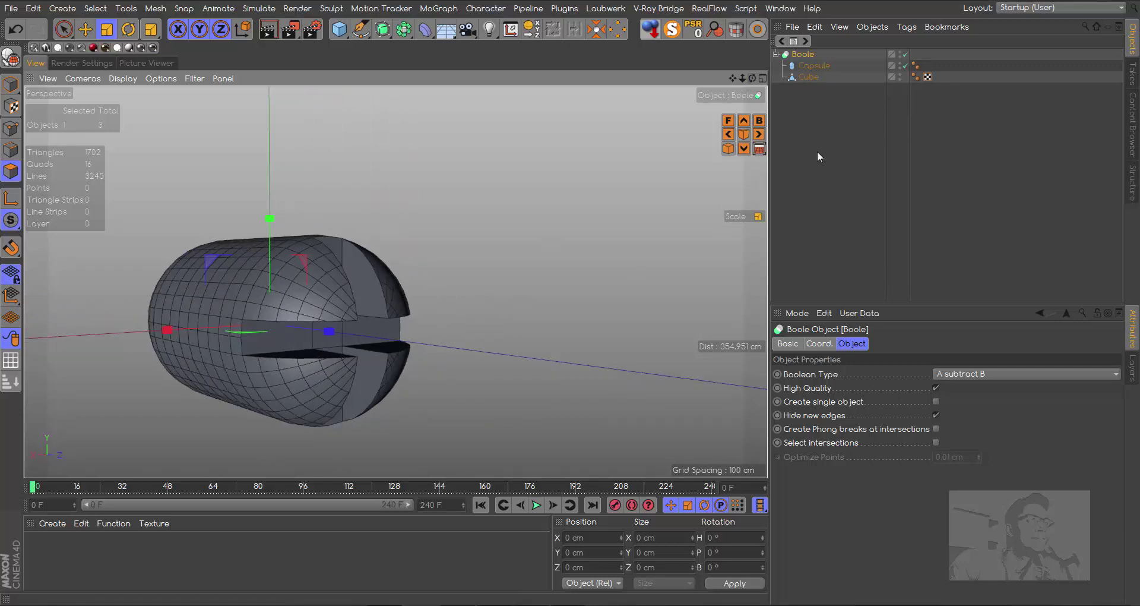
Step: Undo the High Quality and cross edits until the Cube is the flat 200 × 16.931 × 92.2 cm slab
{"action": "left_click", "coordinate": [15, 29]}
{"action": "left_click", "coordinate": [15, 29]}
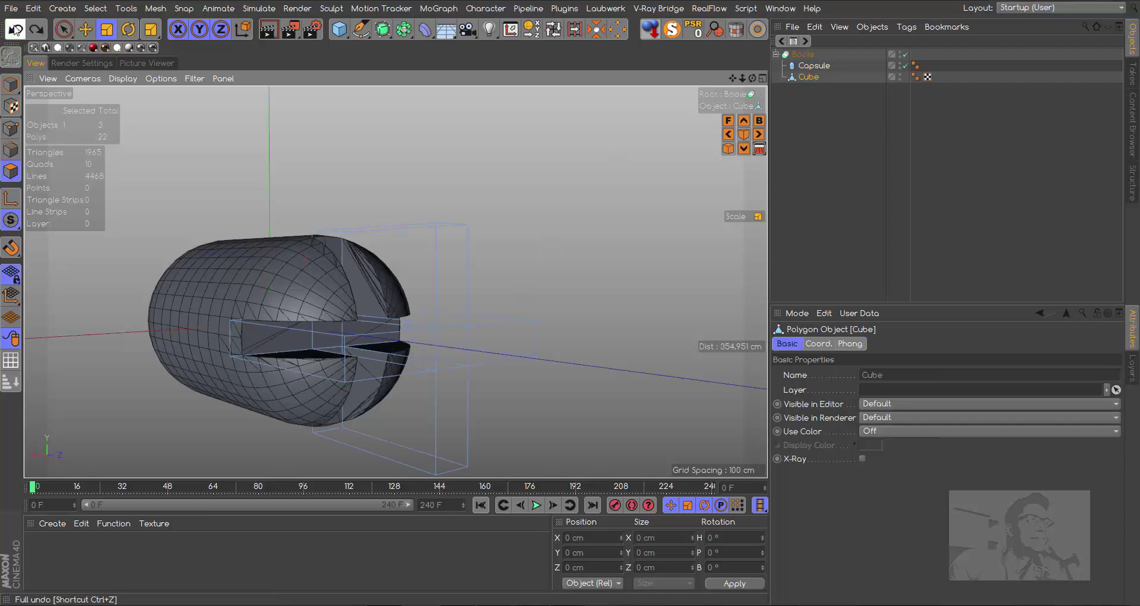
{"action": "left_click", "coordinate": [14, 29]}
{"action": "left_click", "coordinate": [15, 29]}
{"action": "left_click", "coordinate": [15, 29]}
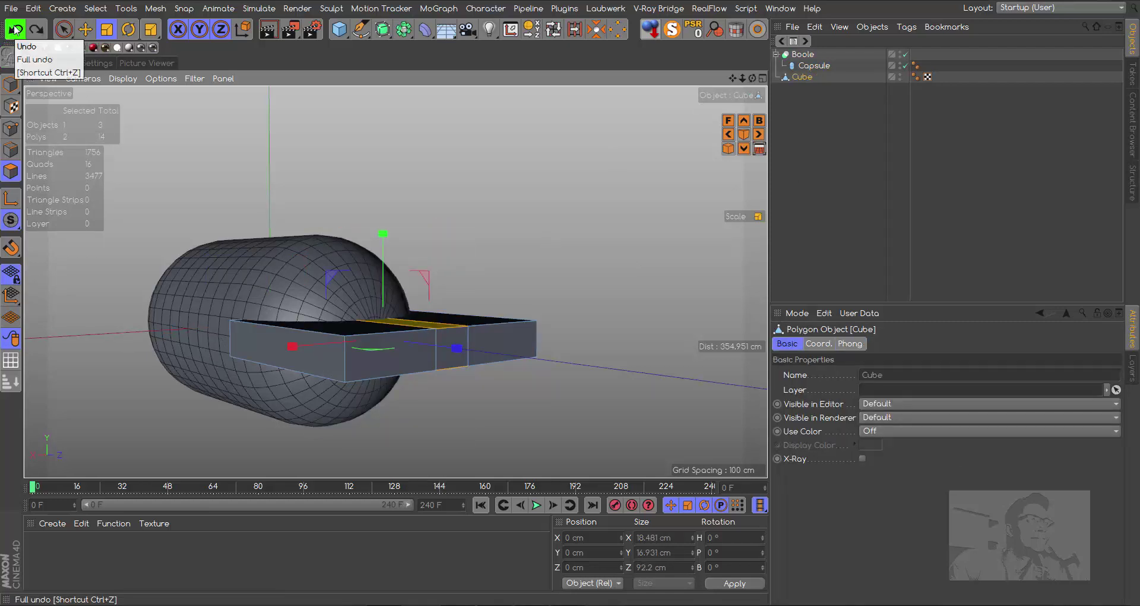
{"action": "left_click", "coordinate": [24, 36]}
{"action": "left_click", "coordinate": [24, 35]}
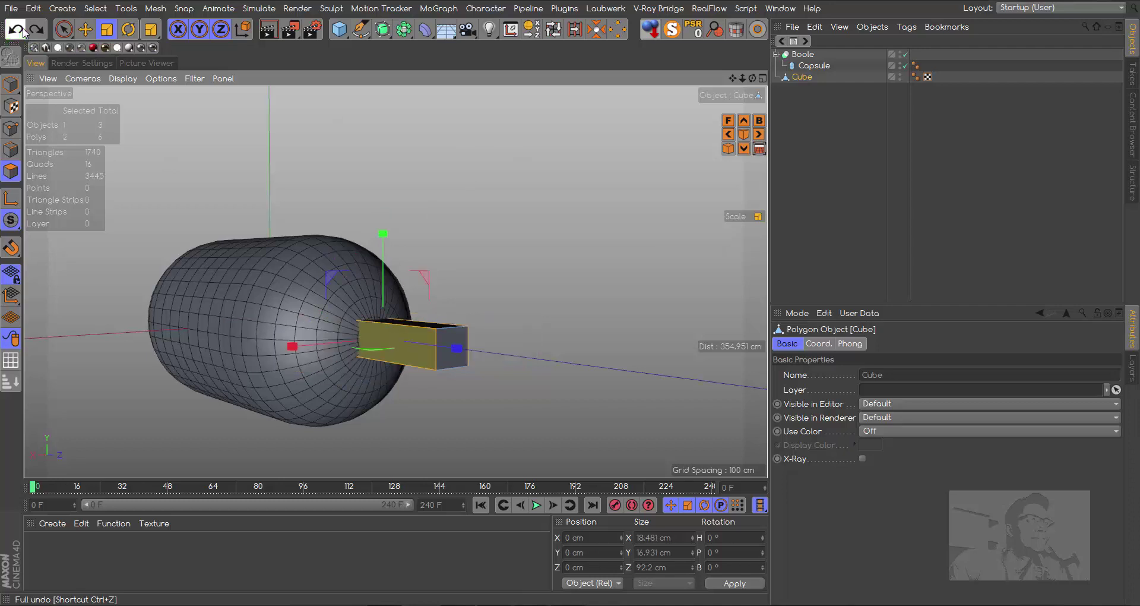
{"action": "left_click", "coordinate": [24, 36]}
{"action": "left_click", "coordinate": [23, 32]}
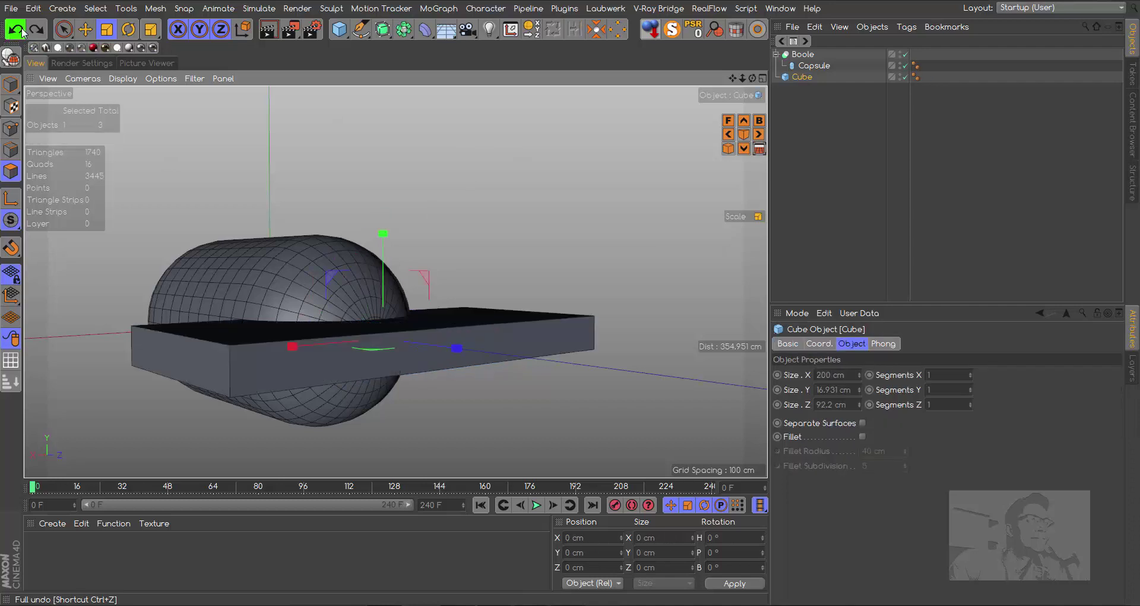
Step: Put the flat slab back inside the Boole and begin renaming the Capsule
{"action": "left_click_drag", "start_coordinate": [332, 261], "coordinate": [428, 280], "text": "alt"}
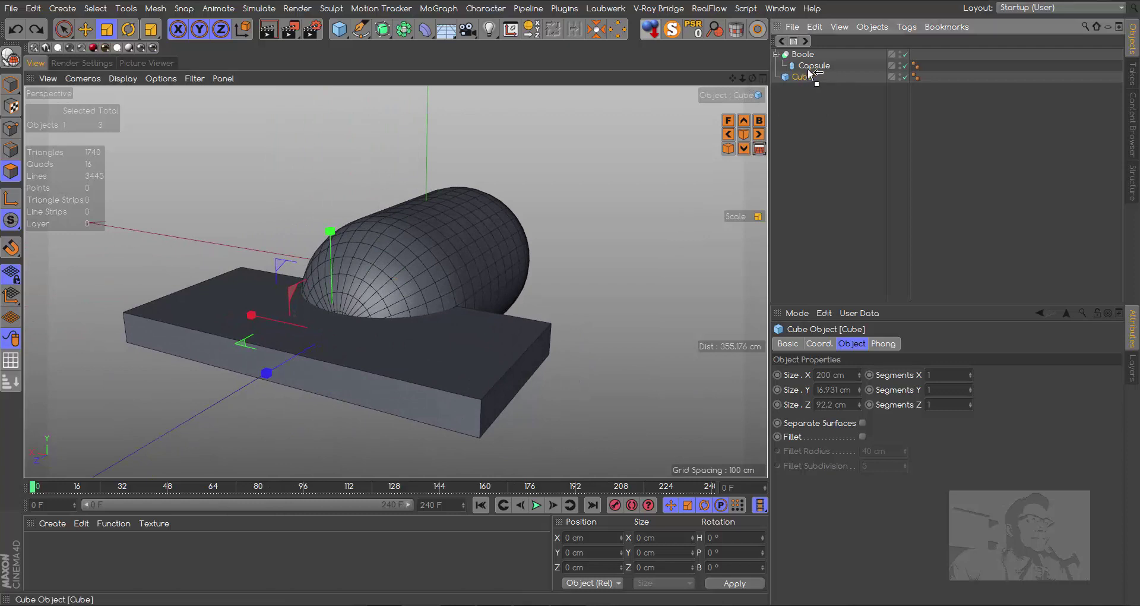
{"action": "left_click_drag", "start_coordinate": [809, 72], "coordinate": [810, 70]}
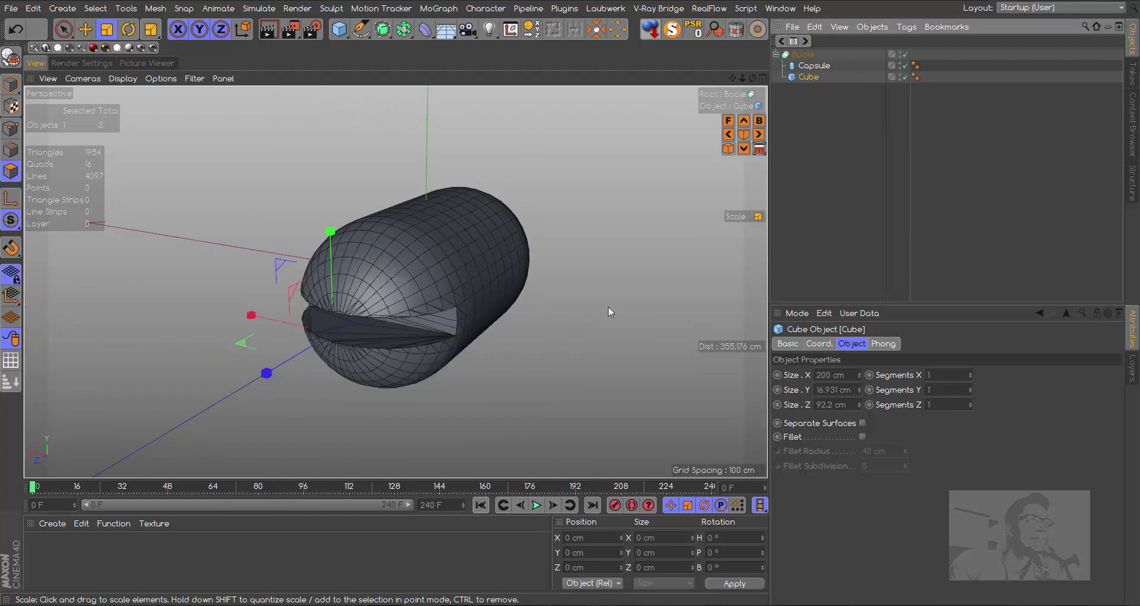
{"action": "double_click", "coordinate": [822, 68]}
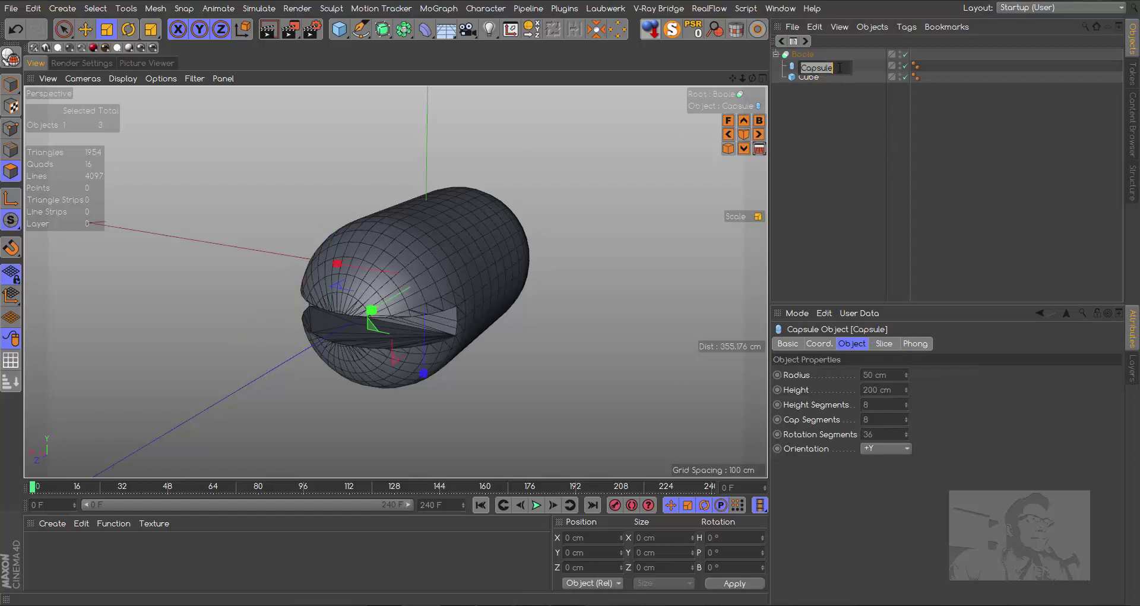
Step: Name the Boole's Capsule 'Objeto A (Visivel)' and its Cube 'Objeto B (Invisivel)'
{"action": "type", "text": "C"}
{"action": "type", "text": "isi"}
{"action": "type", "text": "vel"}
{"action": "type", "text": "l"}
{"action": "type", "text": ")"}
{"action": "key", "text": "Return"}
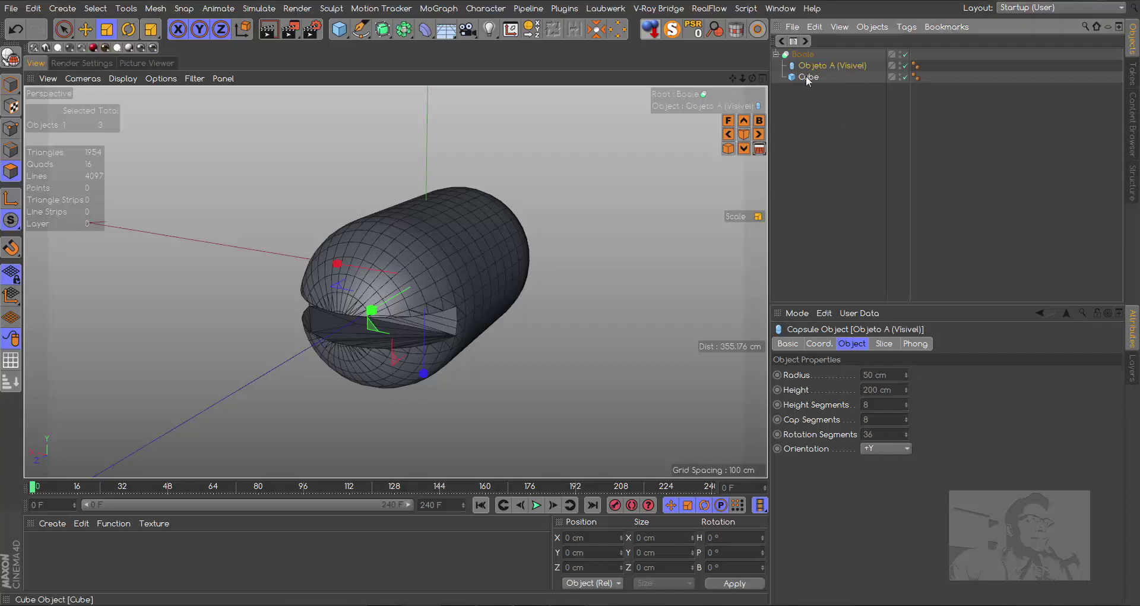
{"action": "double_click", "coordinate": [807, 77]}
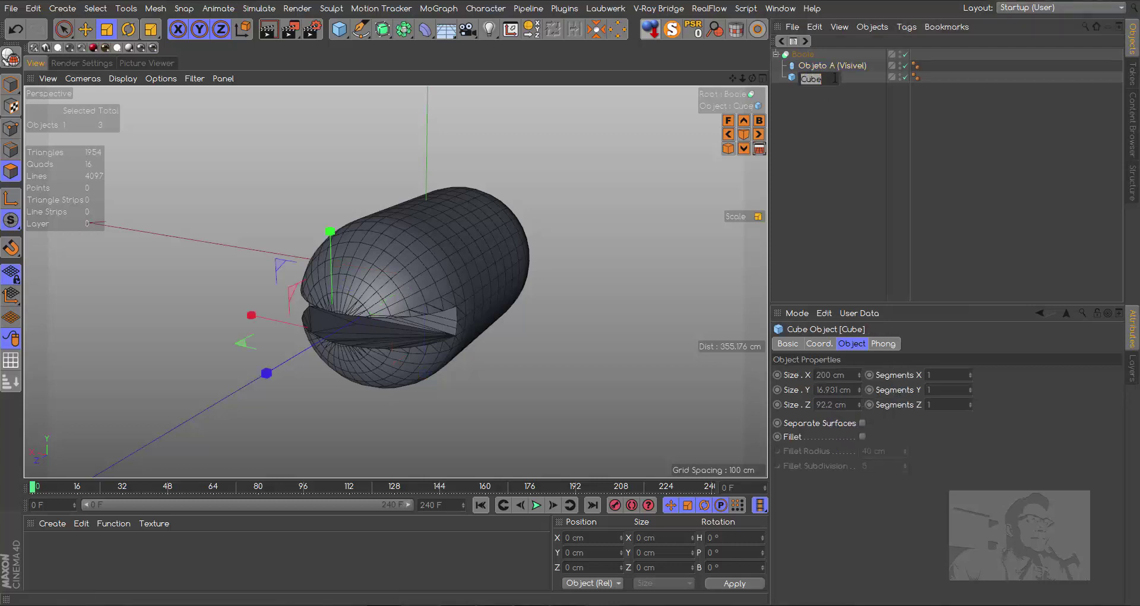
{"action": "type", "text": "Ob"}
{"action": "key", "text": "Return"}
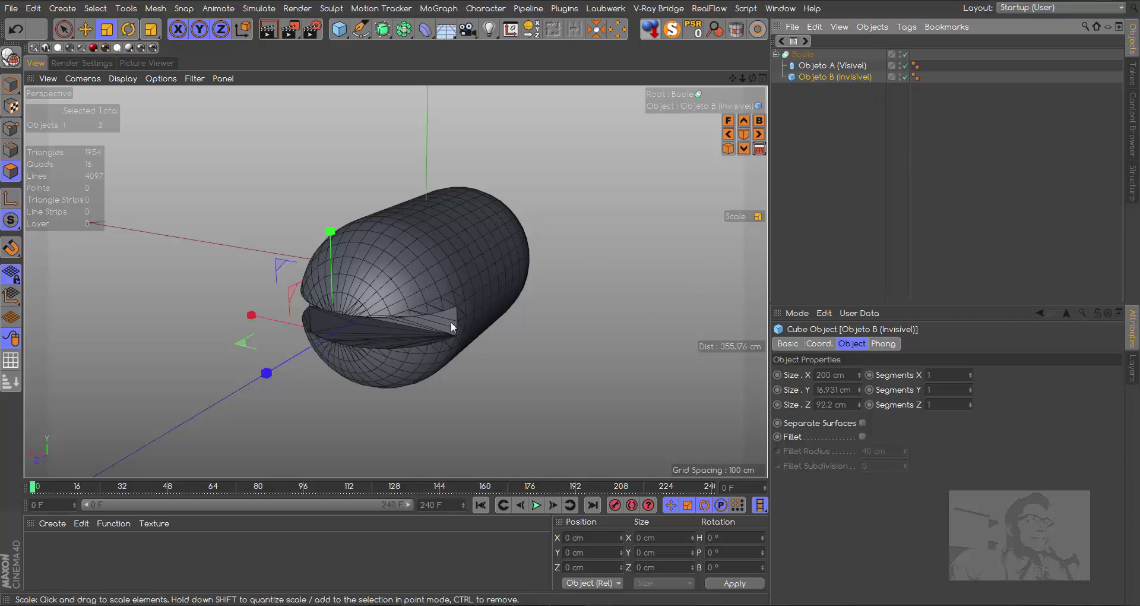
{"action": "mouse_move", "coordinate": [752, 79]}
{"action": "left_mouse_down"}
{"action": "mouse_move", "coordinate": [701, 89]}
{"action": "mouse_move", "coordinate": [736, 83]}
{"action": "left_mouse_up"}
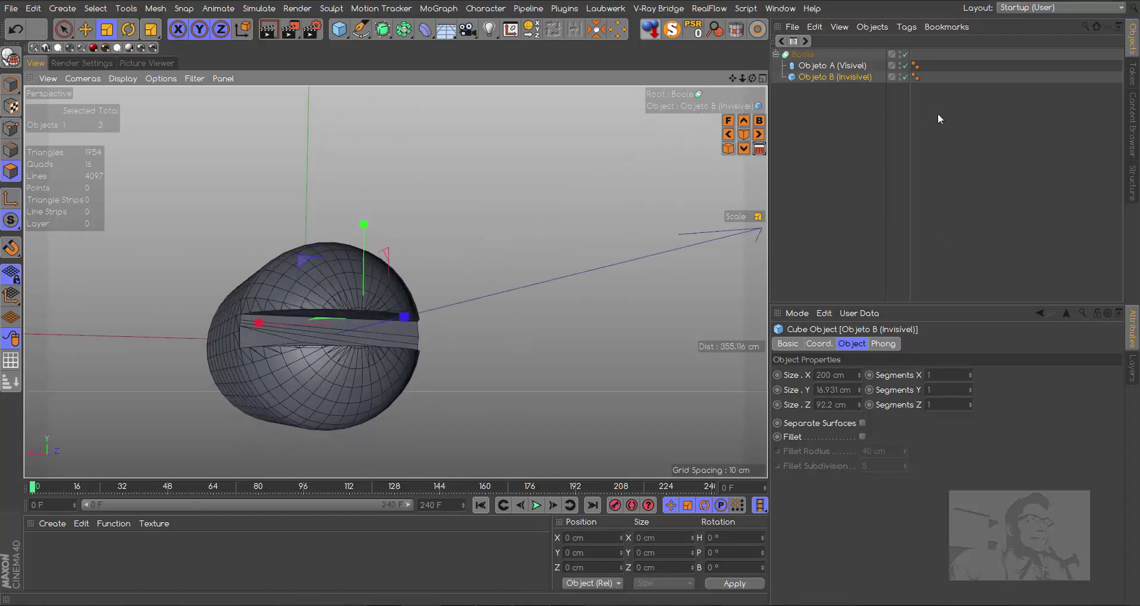
Step: Turn on High Quality and Hide new edges in the Boole's Object tab
{"action": "left_click", "coordinate": [803, 54]}
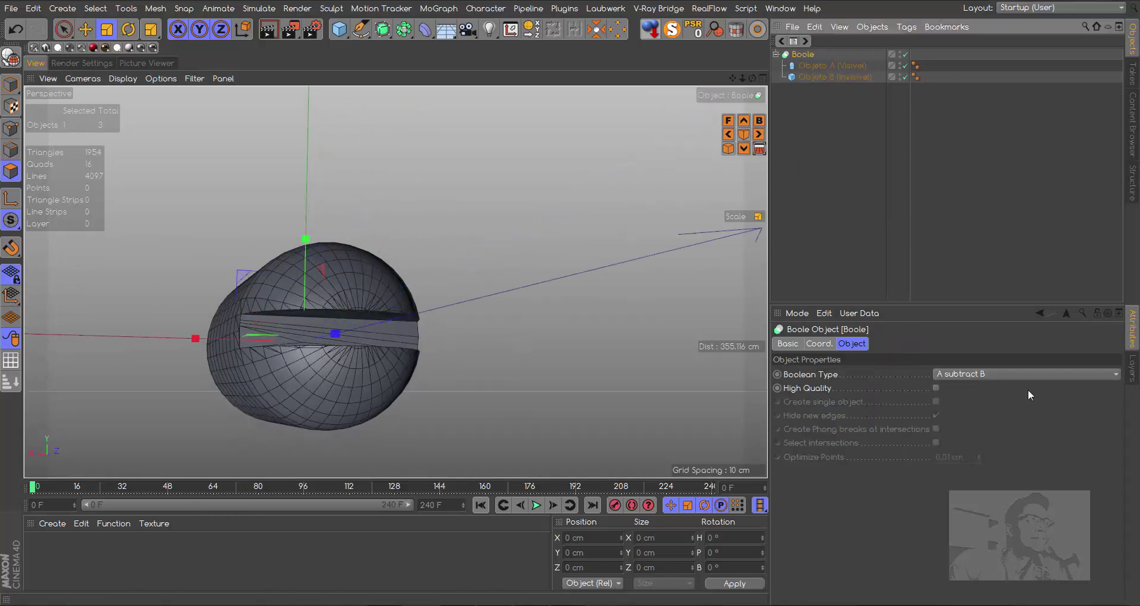
{"action": "left_click", "coordinate": [937, 387]}
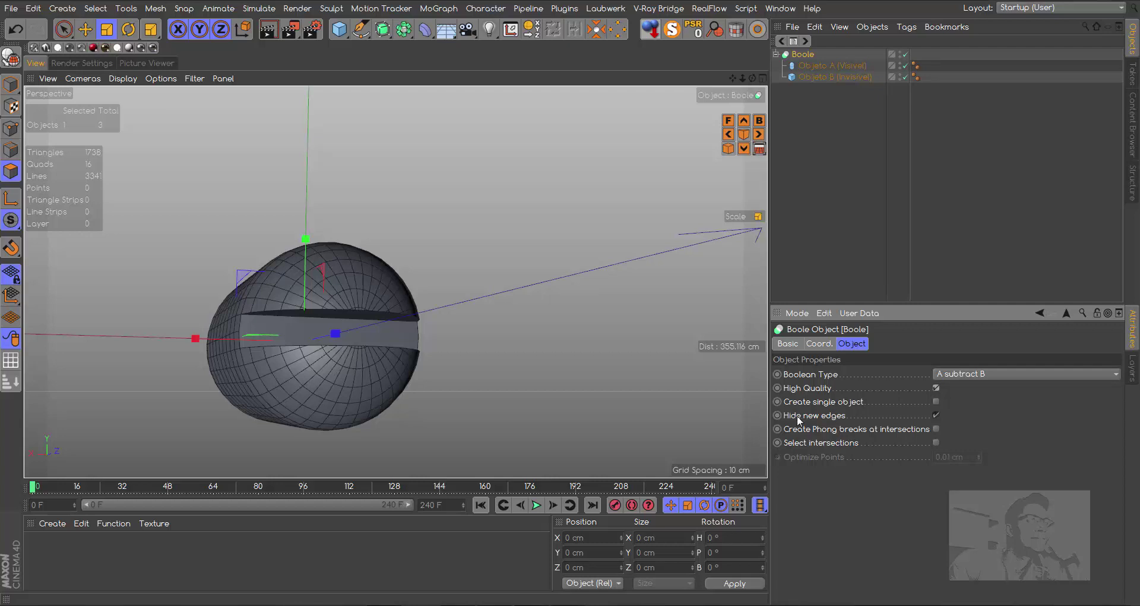
{"action": "left_click", "coordinate": [938, 414]}
{"action": "left_click", "coordinate": [937, 415]}
{"action": "left_click_drag", "start_coordinate": [752, 77], "coordinate": [297, 324]}
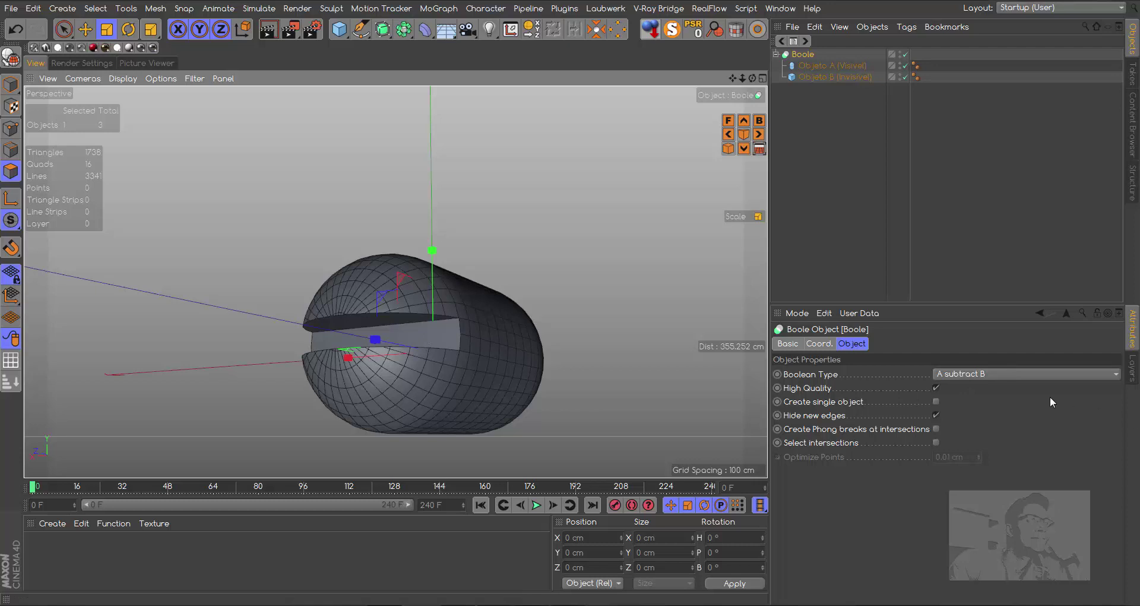
{"action": "left_click", "coordinate": [1007, 373]}
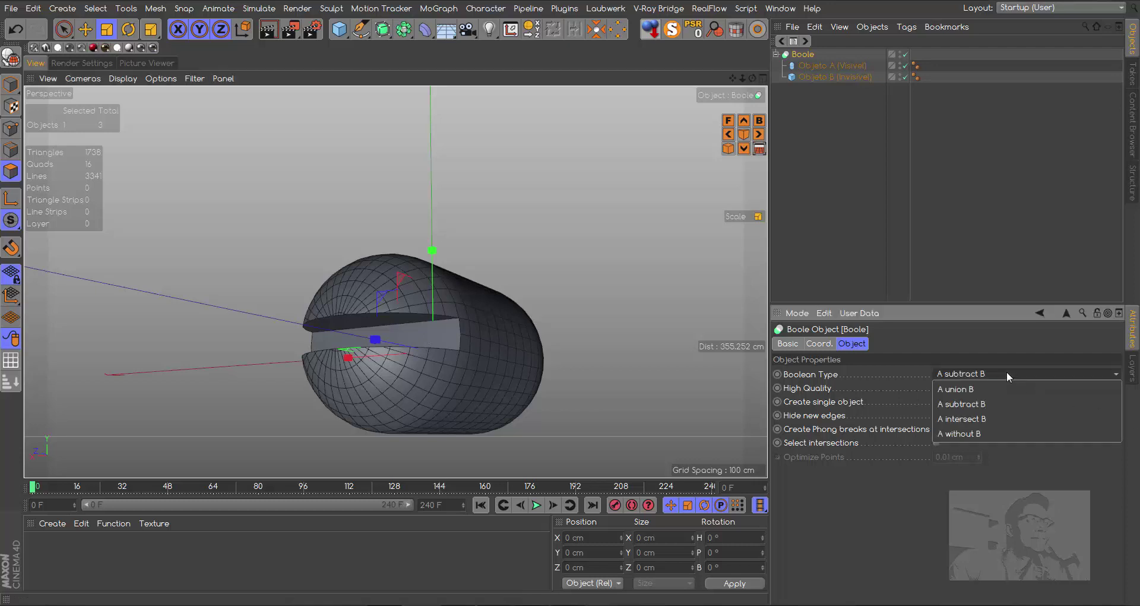
{"action": "left_click", "coordinate": [966, 386]}
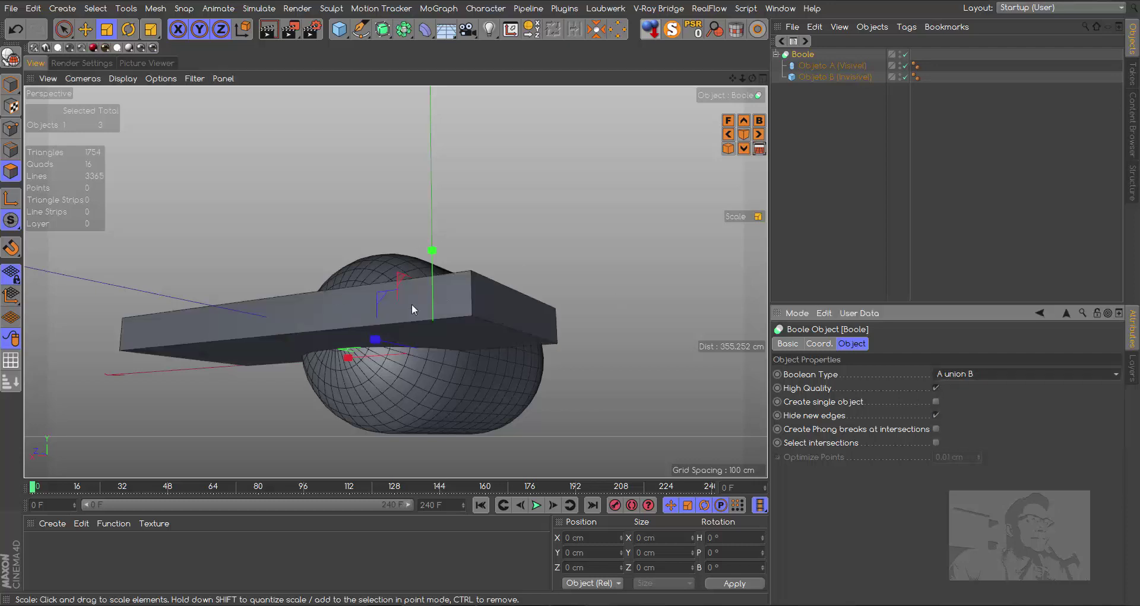
{"action": "left_click", "coordinate": [980, 374]}
{"action": "left_click", "coordinate": [967, 418]}
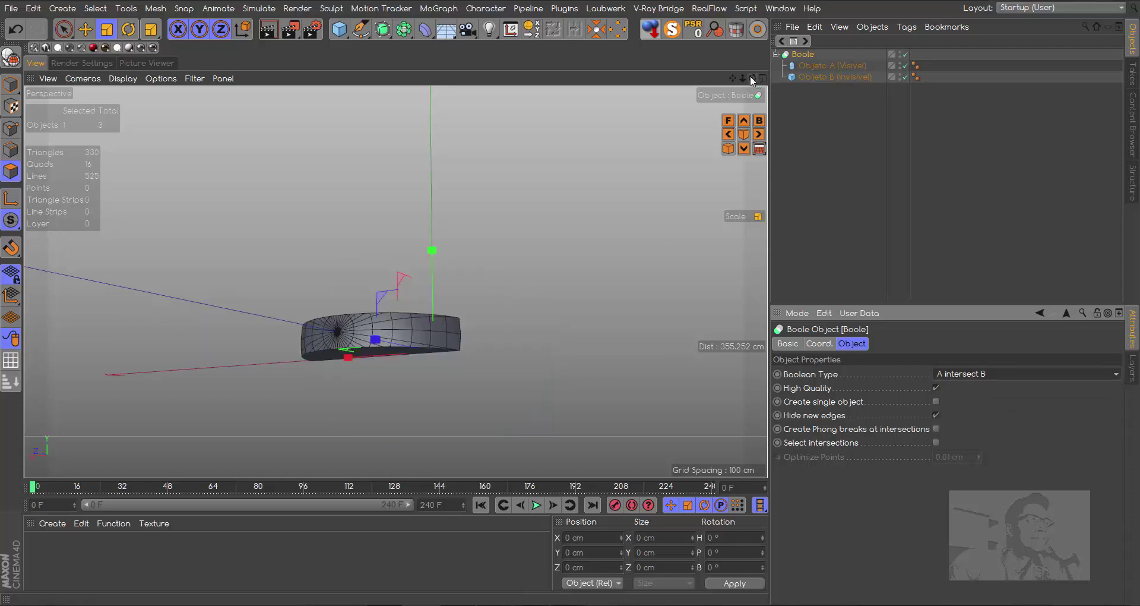
{"action": "left_click_drag", "start_coordinate": [752, 78], "coordinate": [395, 281]}
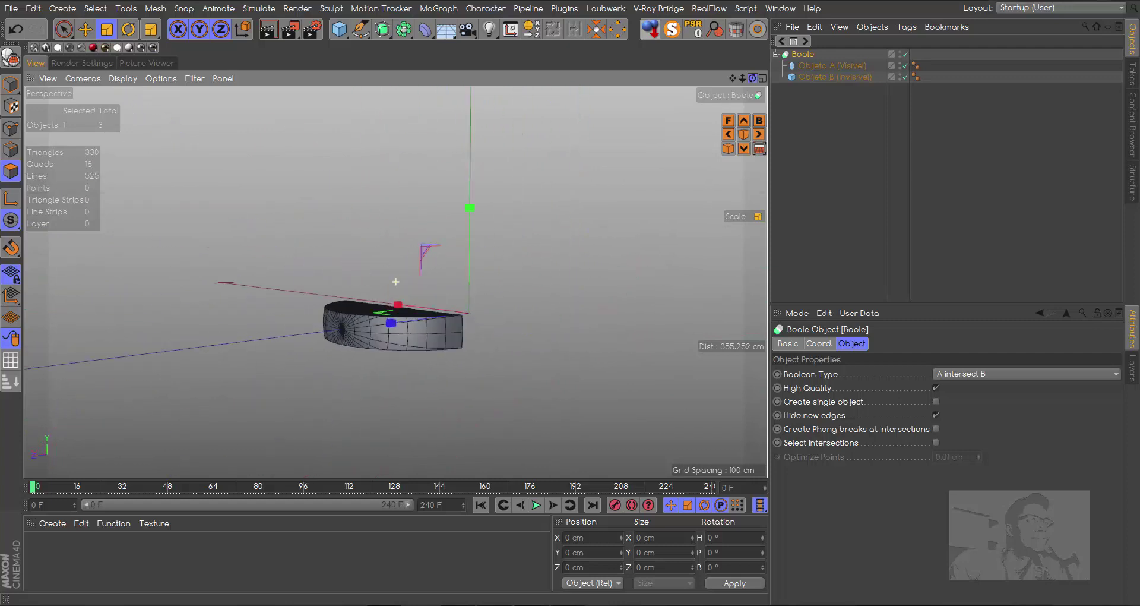
{"action": "left_click_drag", "start_coordinate": [396, 281], "coordinate": [396, 282]}
{"action": "left_click", "coordinate": [989, 374]}
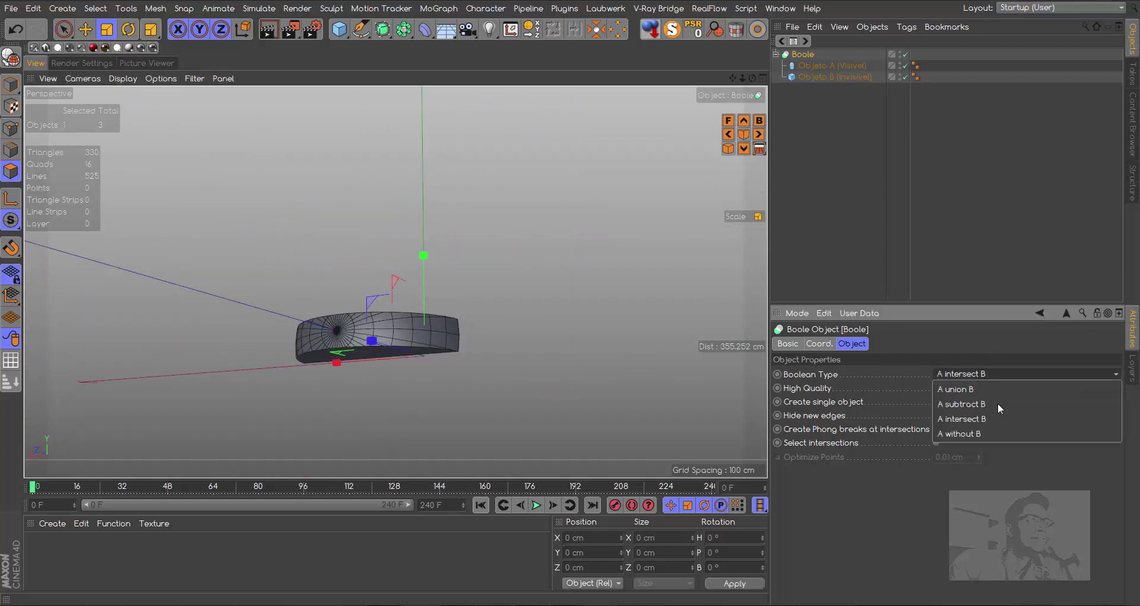
{"action": "left_click", "coordinate": [975, 433]}
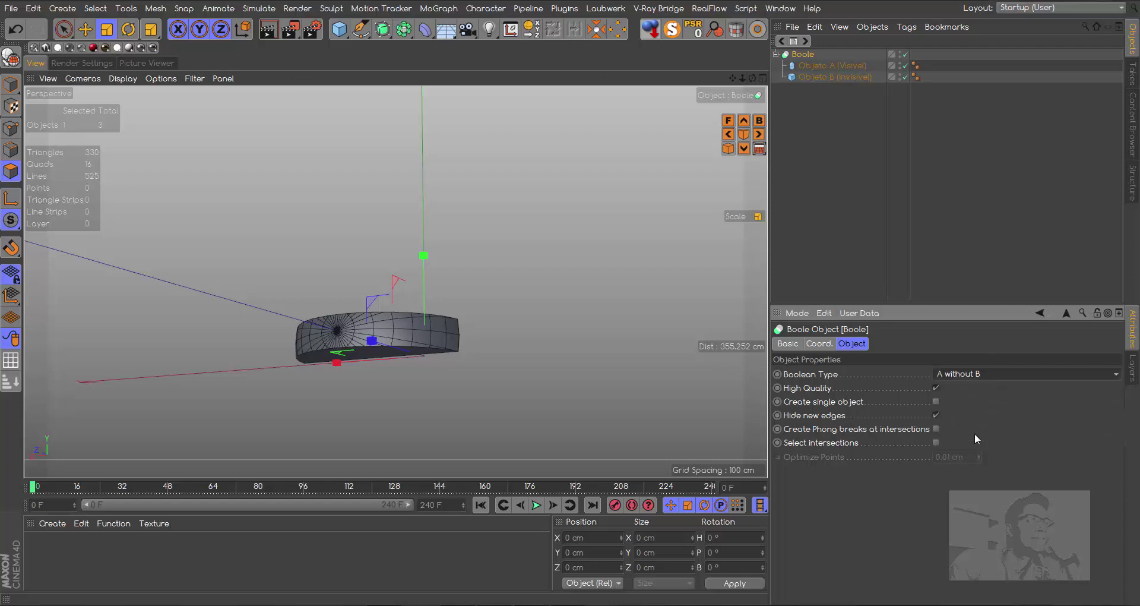
{"action": "left_click_drag", "start_coordinate": [407, 336], "coordinate": [434, 341]}
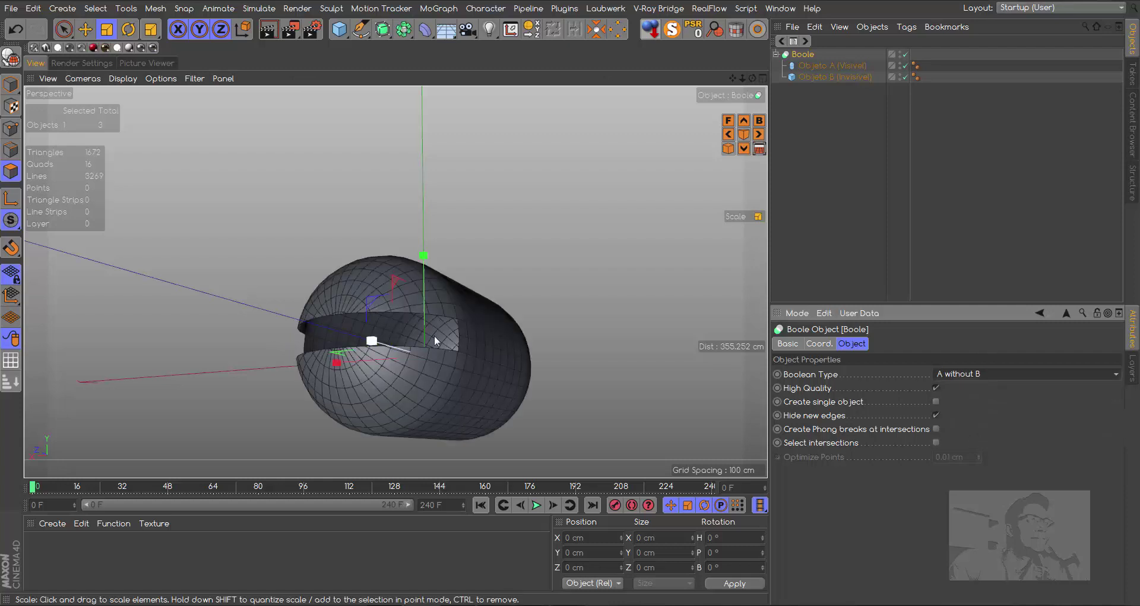
{"action": "left_click", "coordinate": [982, 372]}
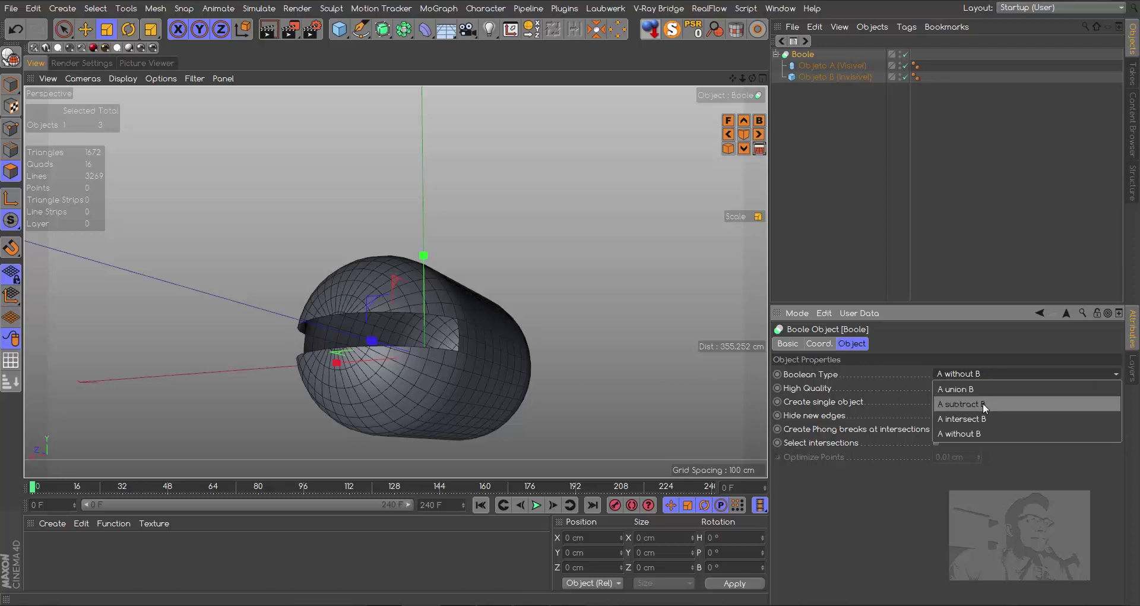
{"action": "left_click", "coordinate": [979, 405]}
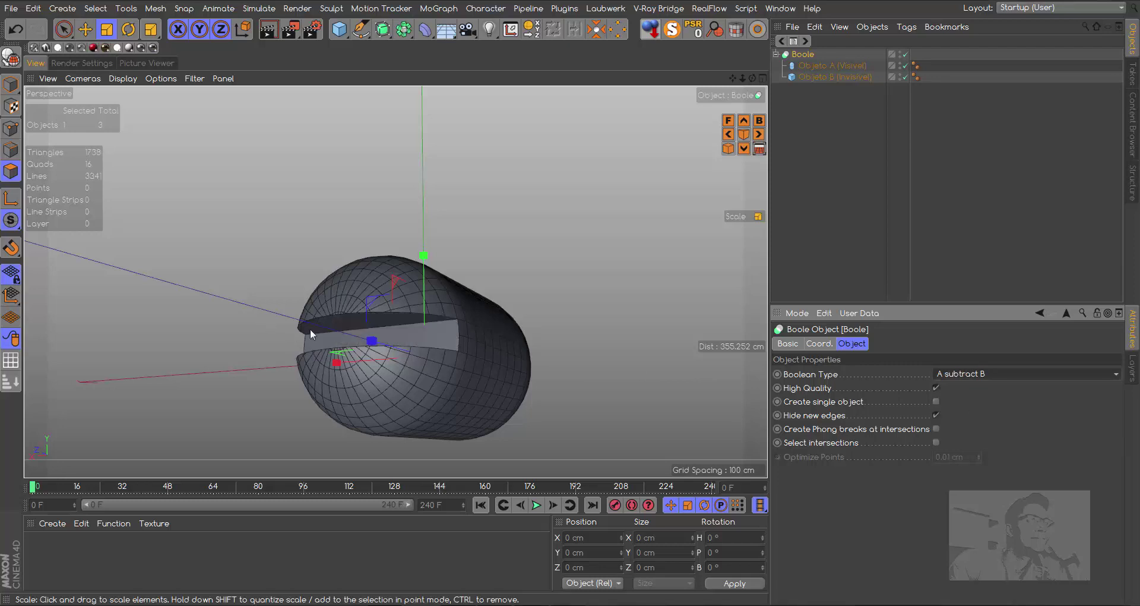
{"action": "mouse_move", "coordinate": [752, 78]}
{"action": "left_mouse_down"}
{"action": "mouse_move", "coordinate": [396, 281]}
{"action": "mouse_move", "coordinate": [480, 531]}
{"action": "left_mouse_up"}
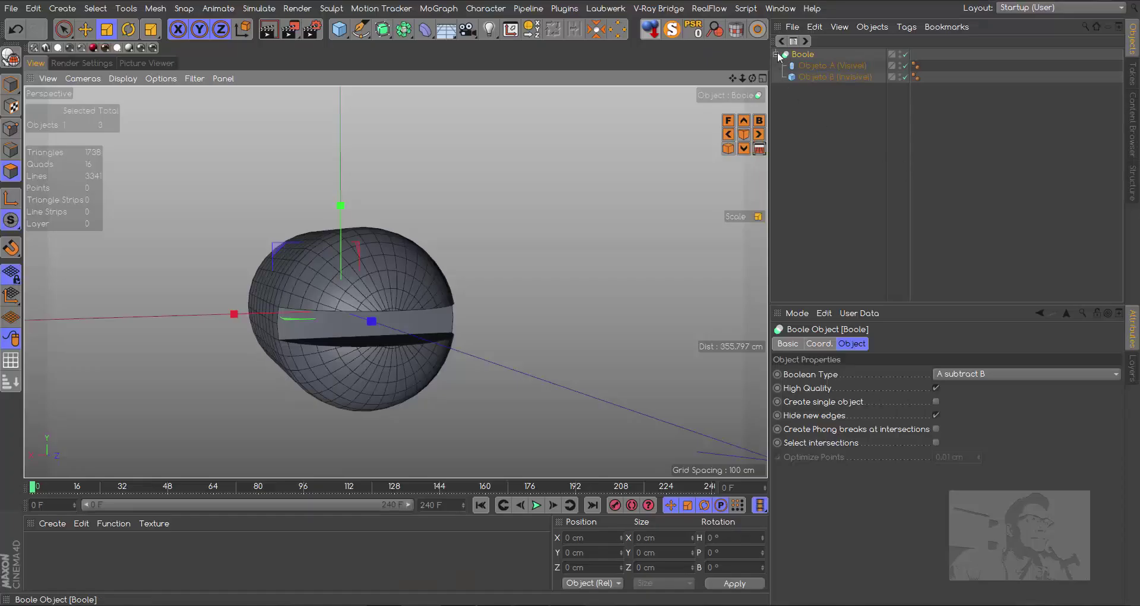
Step: Ctrl-drag a copy of Objeto B (Invisivel) out of the Boole to the top level
{"action": "left_click", "coordinate": [822, 77]}
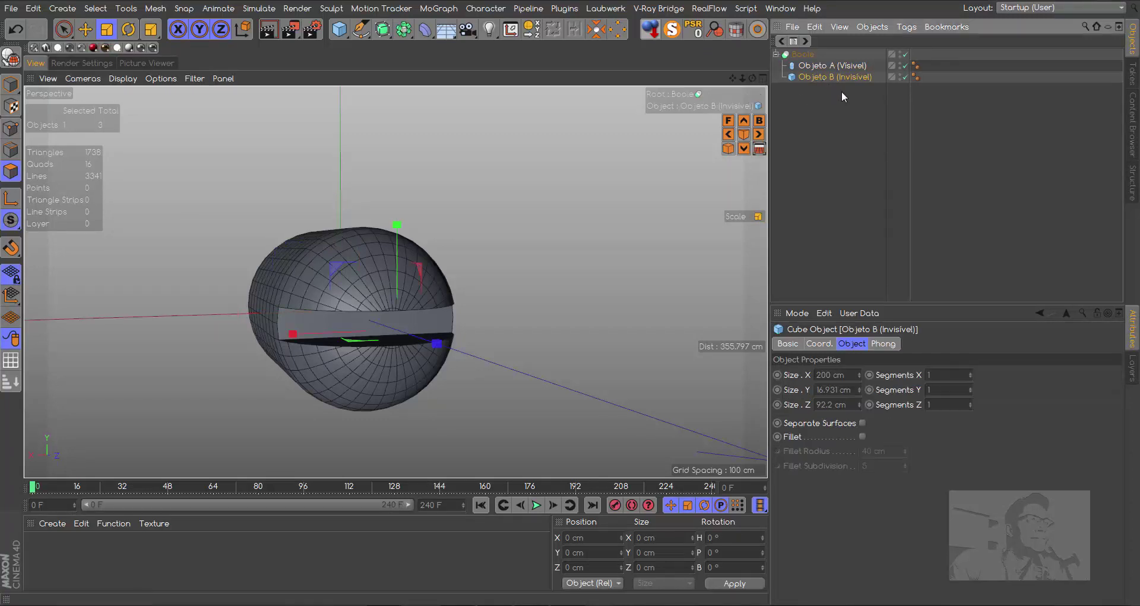
{"action": "left_click_drag", "start_coordinate": [825, 76], "coordinate": [824, 112], "text": "ctrl"}
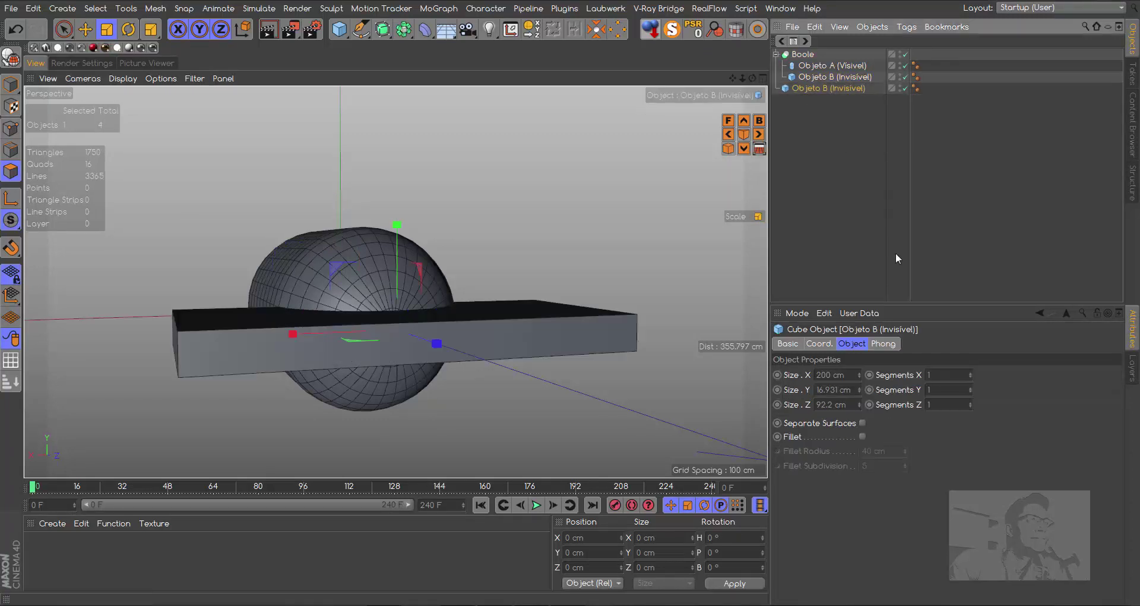
{"action": "left_click", "coordinate": [777, 54]}
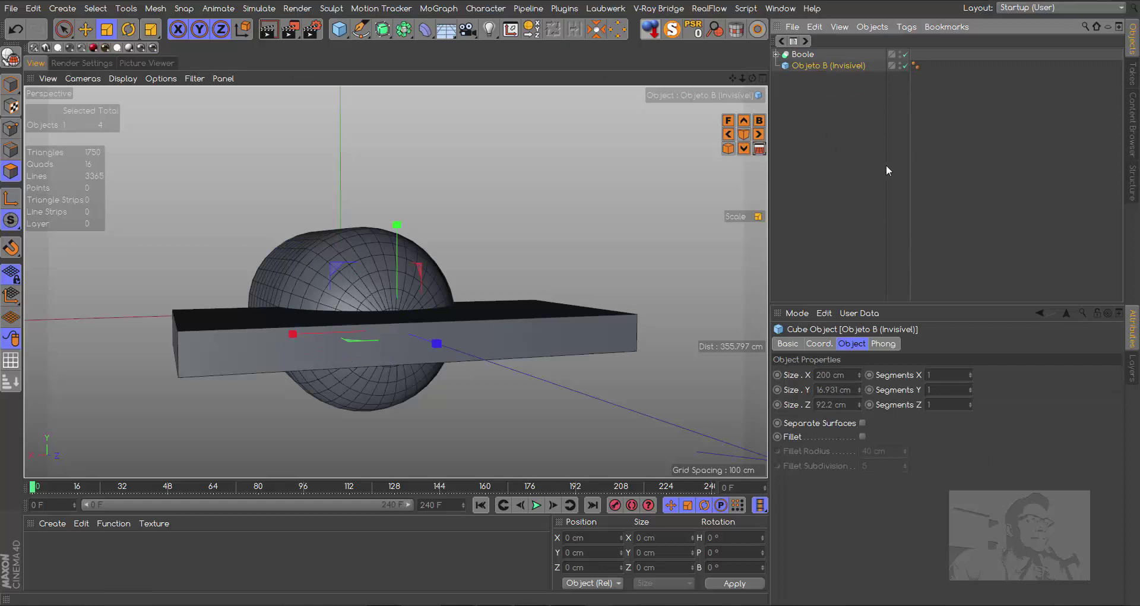
{"action": "left_click", "coordinate": [777, 54]}
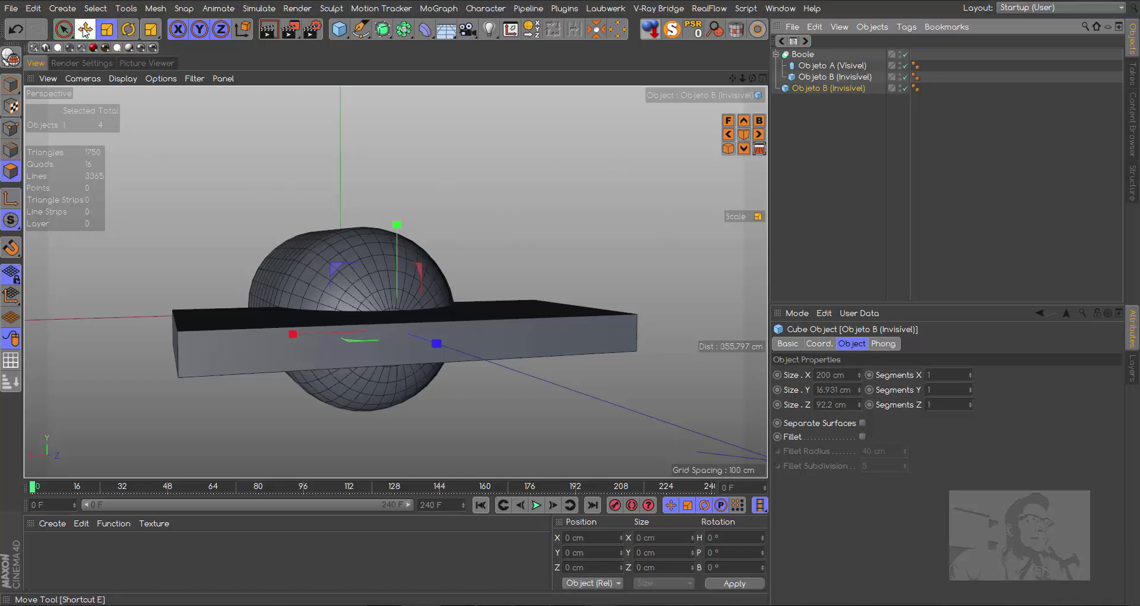
Step: Rotate the copied slab -90° on the bank axis so it stands vertical across the capsule end
{"action": "left_click", "coordinate": [128, 29]}
{"action": "left_click_drag", "start_coordinate": [341, 298], "coordinate": [422, 276]}
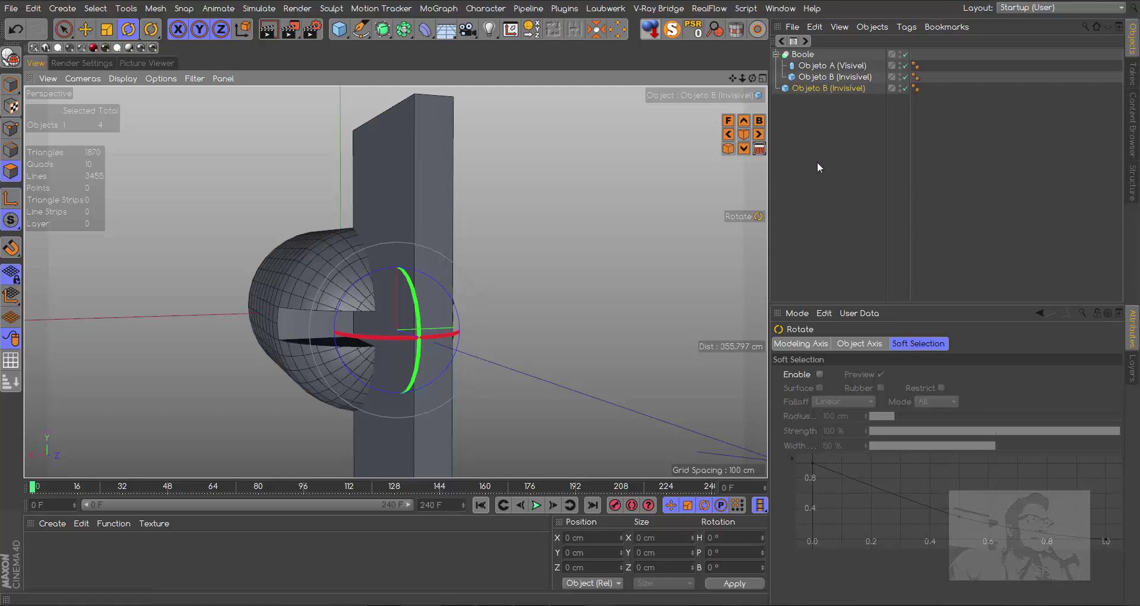
{"action": "left_click_drag", "start_coordinate": [753, 79], "coordinate": [743, 84]}
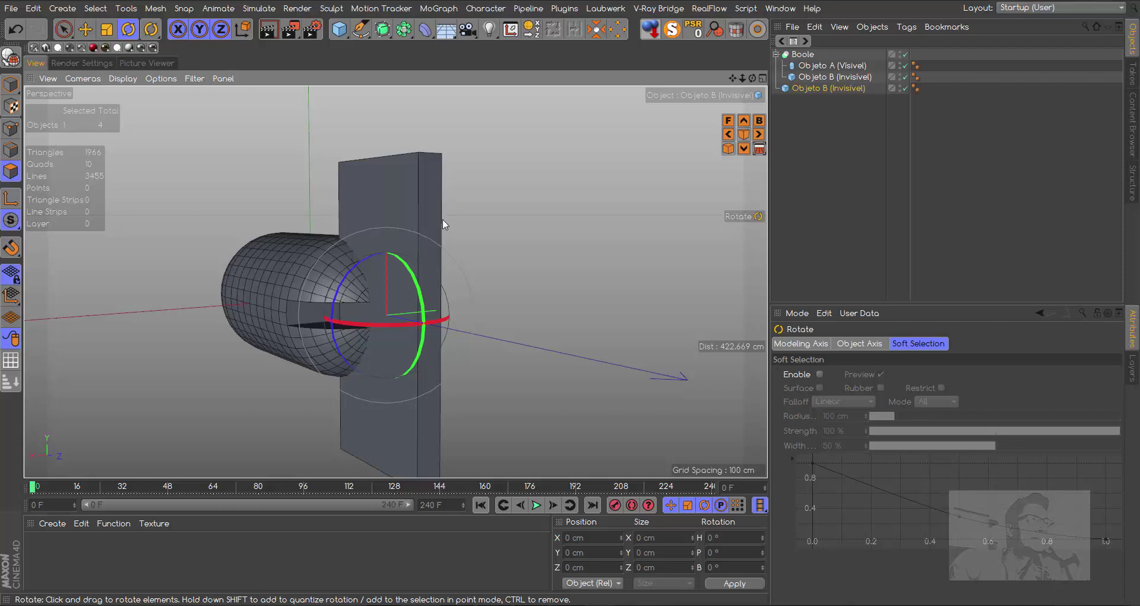
{"action": "left_click", "coordinate": [776, 54]}
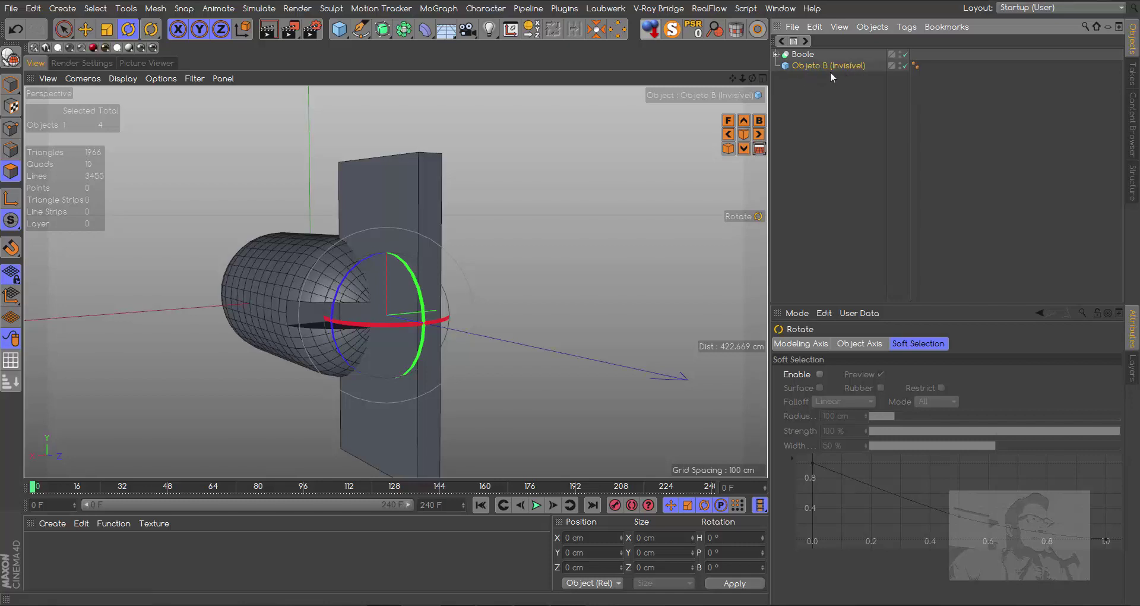
Step: Add a new Boole.1 and nest the original Boole and the vertical Objeto B inside it
{"action": "left_click", "coordinate": [404, 29]}
{"action": "left_click", "coordinate": [650, 48]}
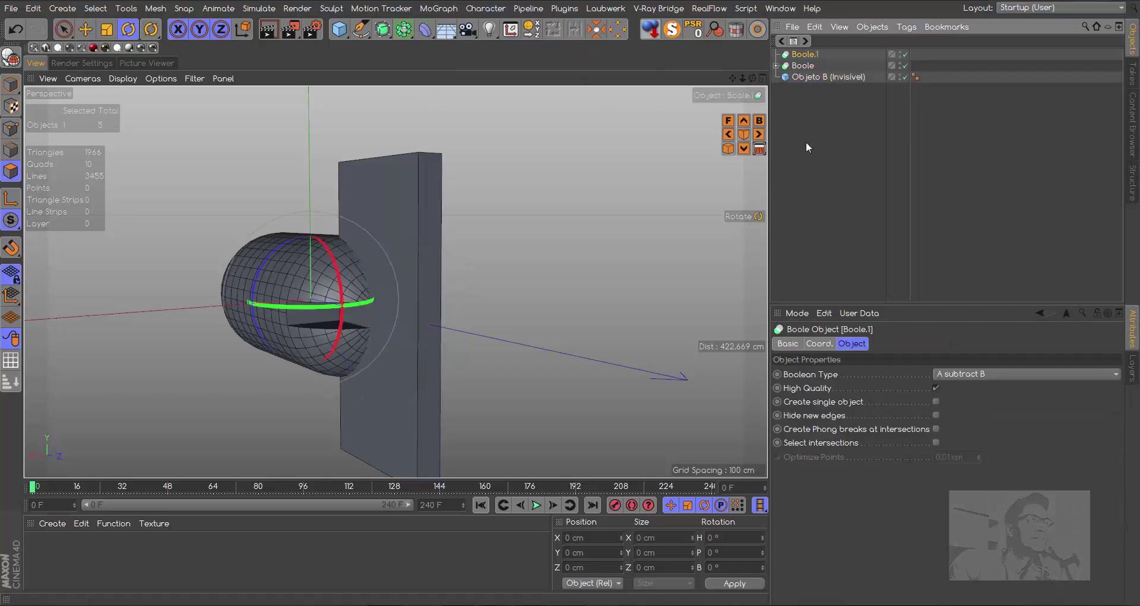
{"action": "left_click", "coordinate": [803, 66]}
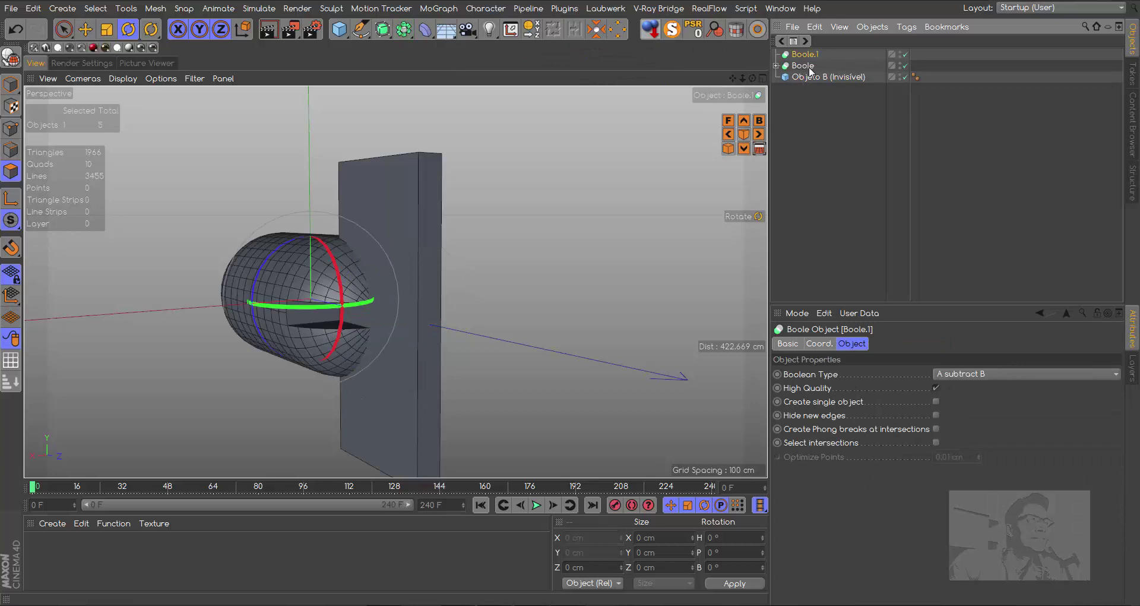
{"action": "left_click", "coordinate": [820, 76], "text": "ctrl"}
{"action": "left_click_drag", "start_coordinate": [803, 68], "coordinate": [809, 55]}
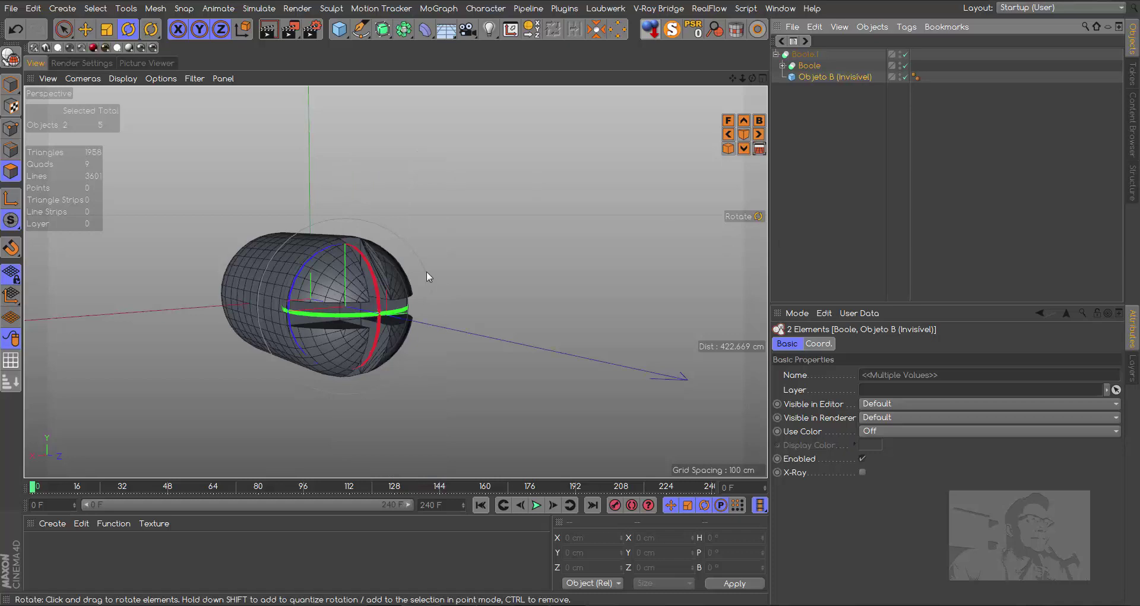
Step: Enable Hide new edges on Boole.1 so the cross-shaped cut is clean
{"action": "left_click_drag", "start_coordinate": [602, 237], "coordinate": [404, 281], "text": "alt"}
{"action": "left_click", "coordinate": [810, 55]}
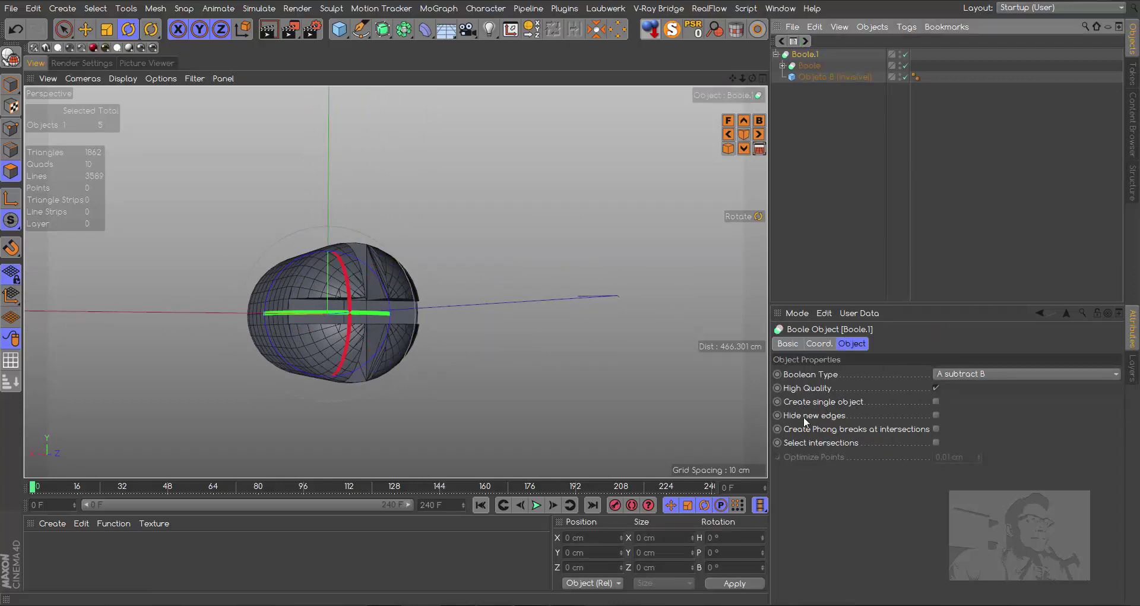
{"action": "left_click", "coordinate": [936, 415]}
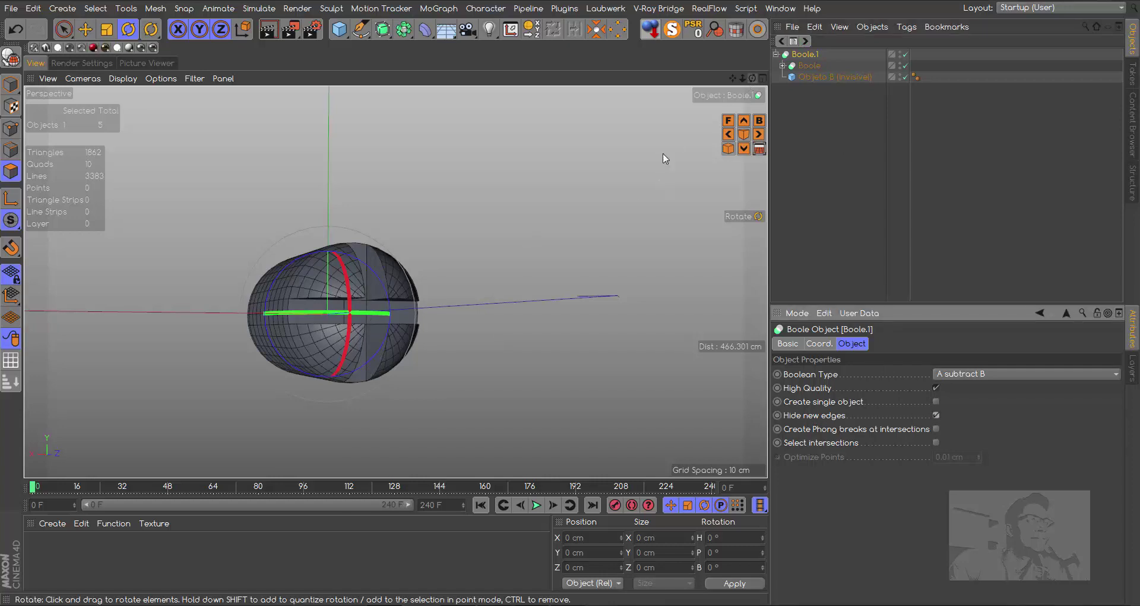
{"action": "left_click", "coordinate": [472, 225]}
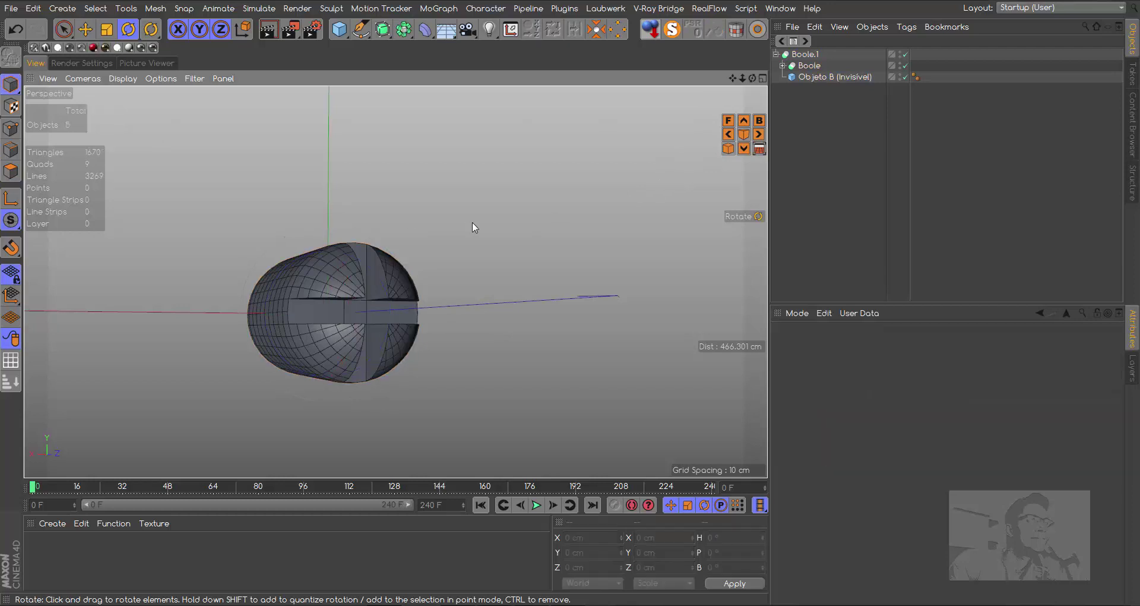
{"action": "mouse_move", "coordinate": [742, 78]}
{"action": "left_mouse_down"}
{"action": "mouse_move", "coordinate": [742, 101]}
{"action": "mouse_move", "coordinate": [784, 79]}
{"action": "left_mouse_up"}
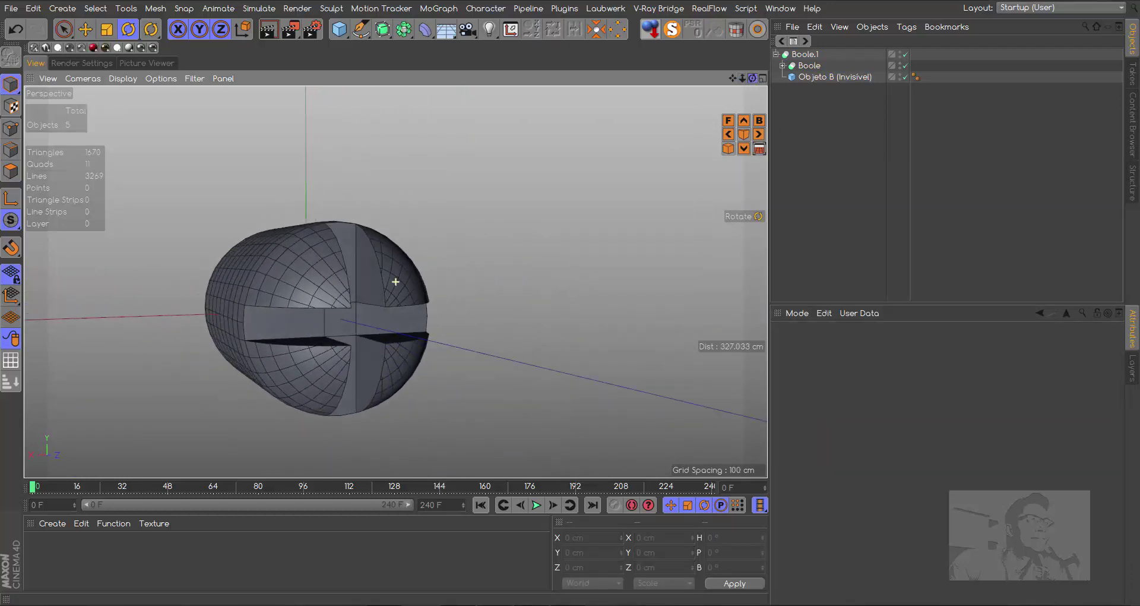
{"action": "left_click_drag", "start_coordinate": [395, 281], "coordinate": [451, 282]}
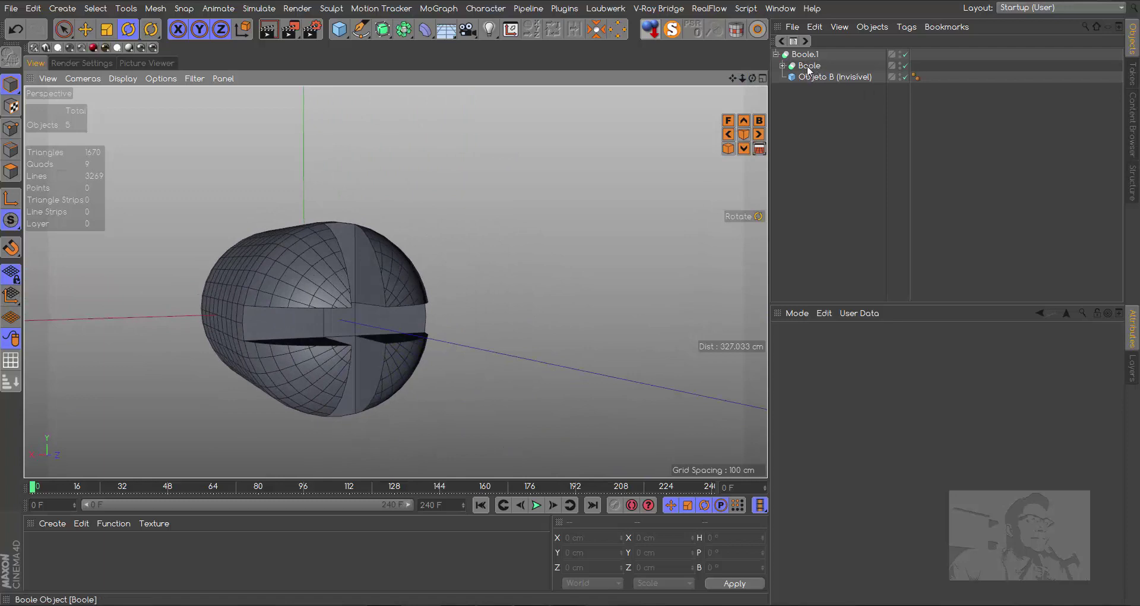
{"action": "left_click", "coordinate": [784, 66]}
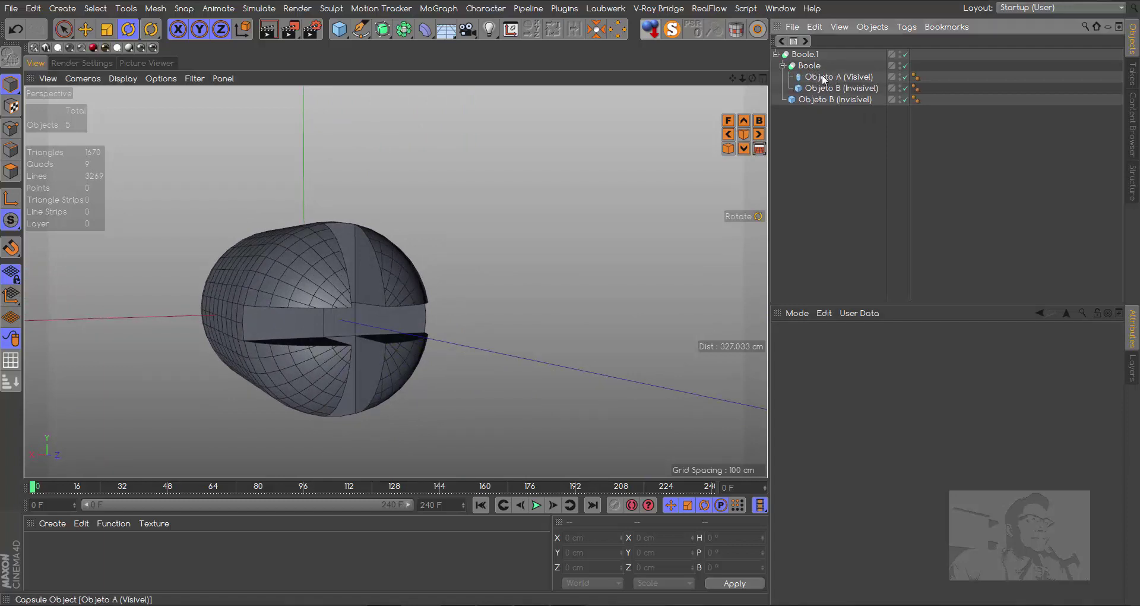
{"action": "left_click", "coordinate": [783, 66]}
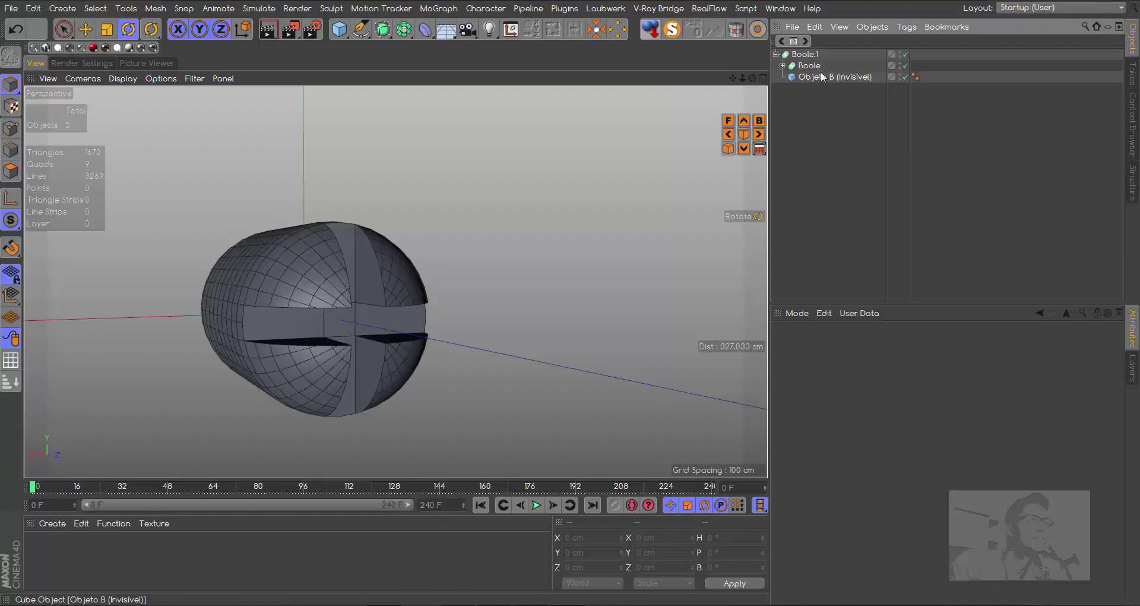
{"action": "left_click", "coordinate": [783, 66]}
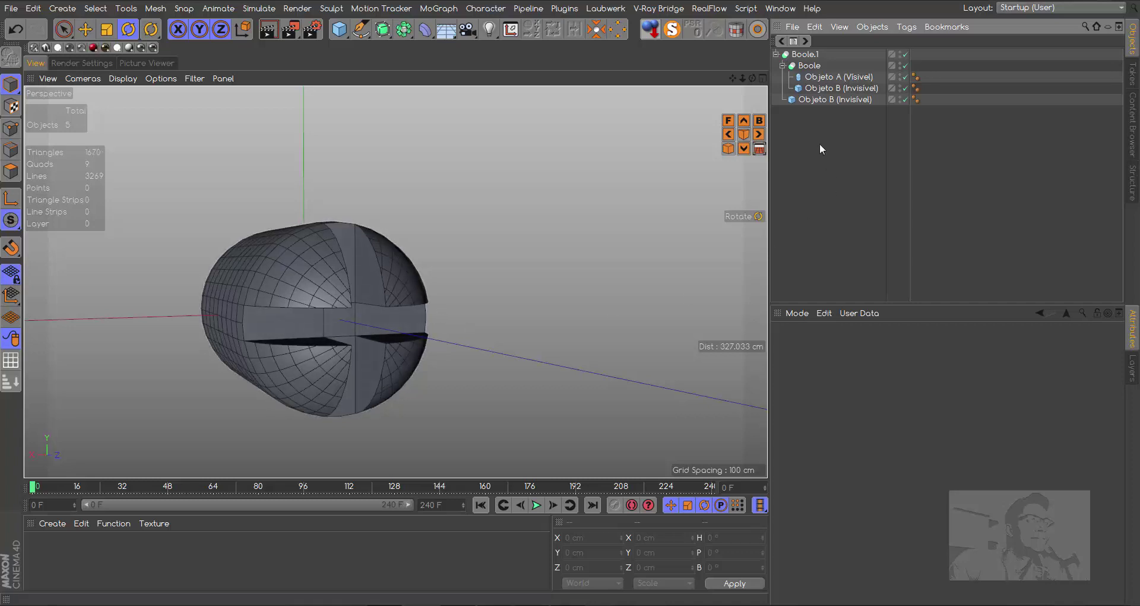
{"action": "left_click", "coordinate": [783, 66]}
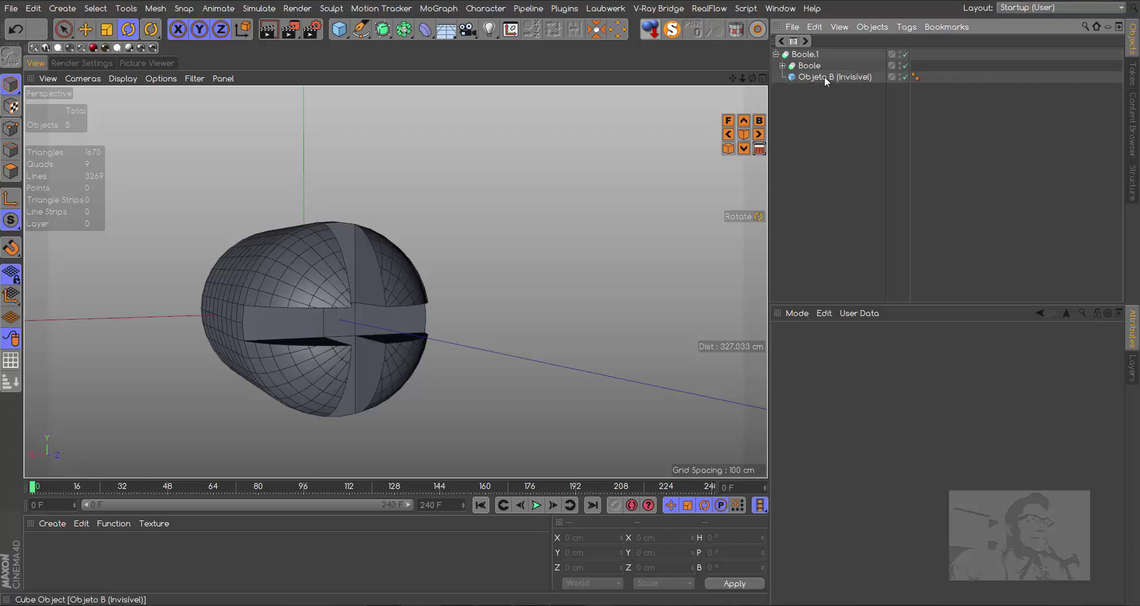
Step: Duplicate Objeto B to the top level, collapse Boole.1, and rotate the copy to B -45°
{"action": "left_click_drag", "start_coordinate": [824, 76], "coordinate": [846, 154], "text": "ctrl"}
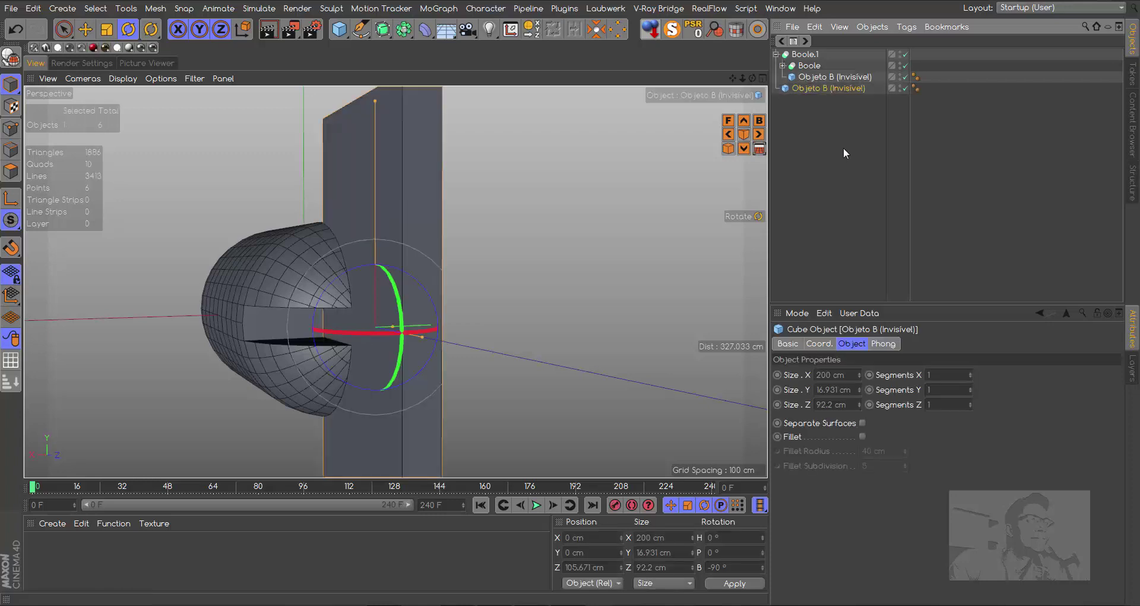
{"action": "left_click", "coordinate": [776, 54]}
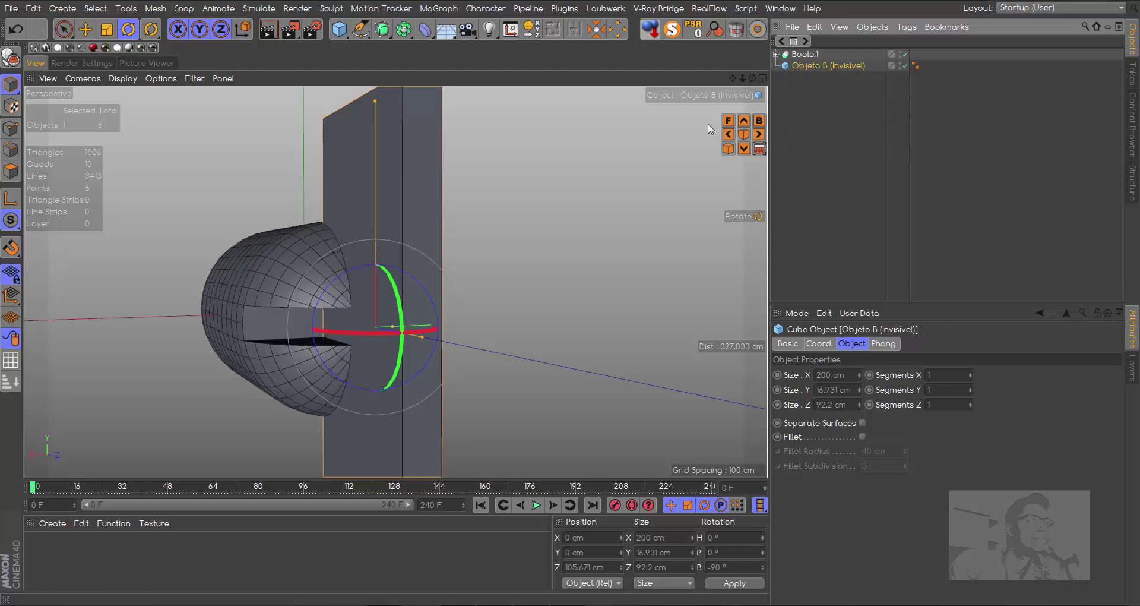
{"action": "left_click_drag", "start_coordinate": [753, 78], "coordinate": [736, 78]}
{"action": "mouse_move", "coordinate": [396, 281]}
{"action": "left_mouse_down", "text": "alt"}
{"action": "mouse_move", "coordinate": [511, 301]}
{"action": "mouse_move", "coordinate": [488, 240]}
{"action": "mouse_move", "coordinate": [506, 186]}
{"action": "left_mouse_up", "text": "alt"}
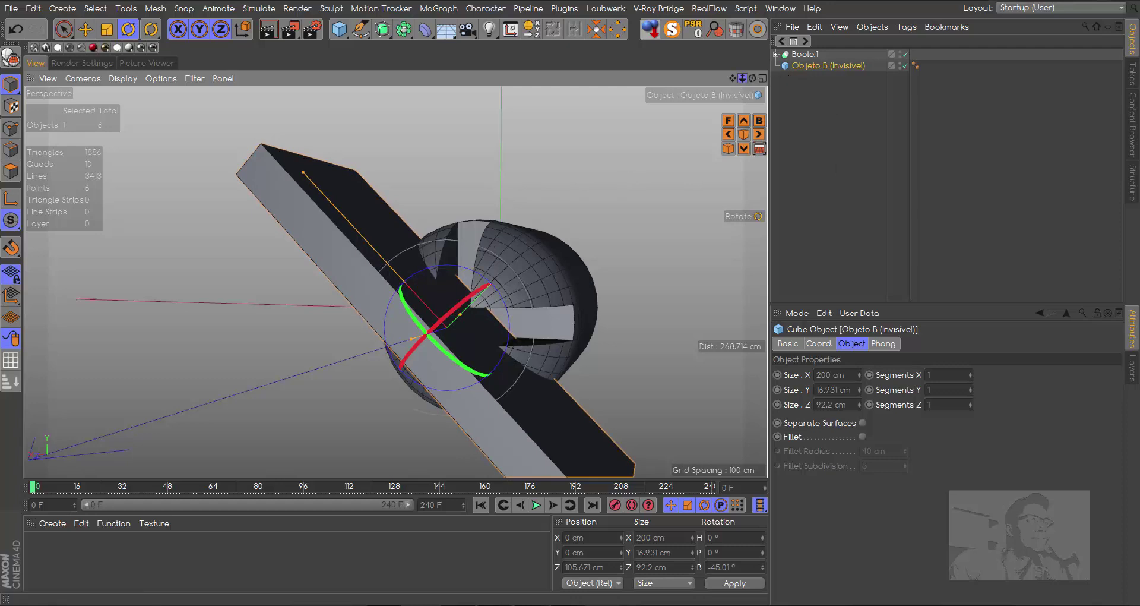
{"action": "left_click_drag", "start_coordinate": [742, 78], "coordinate": [832, 78]}
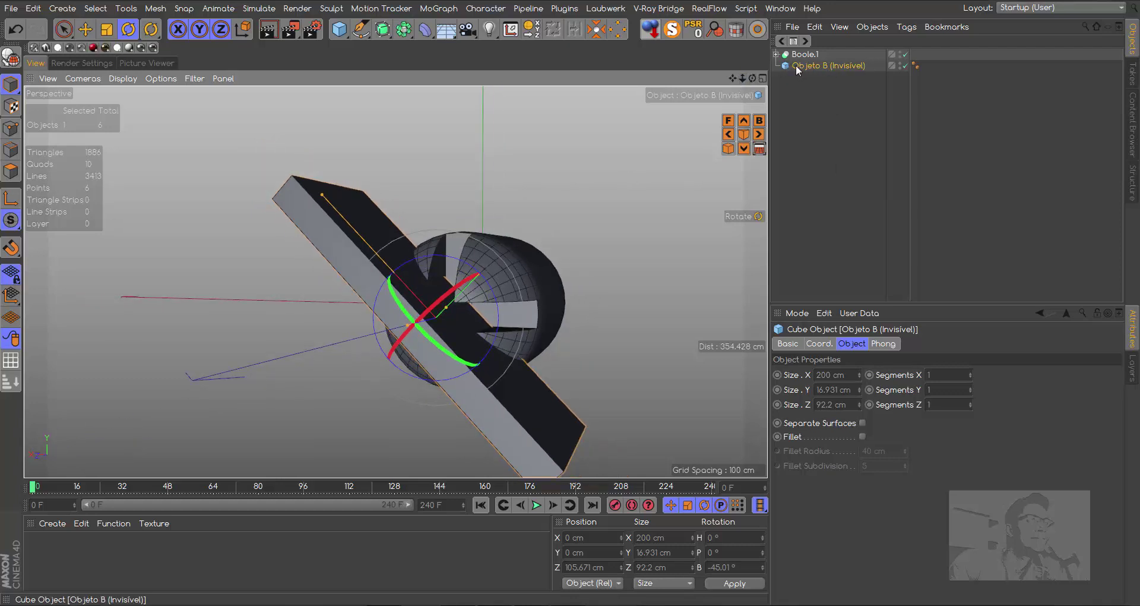
{"action": "left_click_drag", "start_coordinate": [752, 79], "coordinate": [398, 59]}
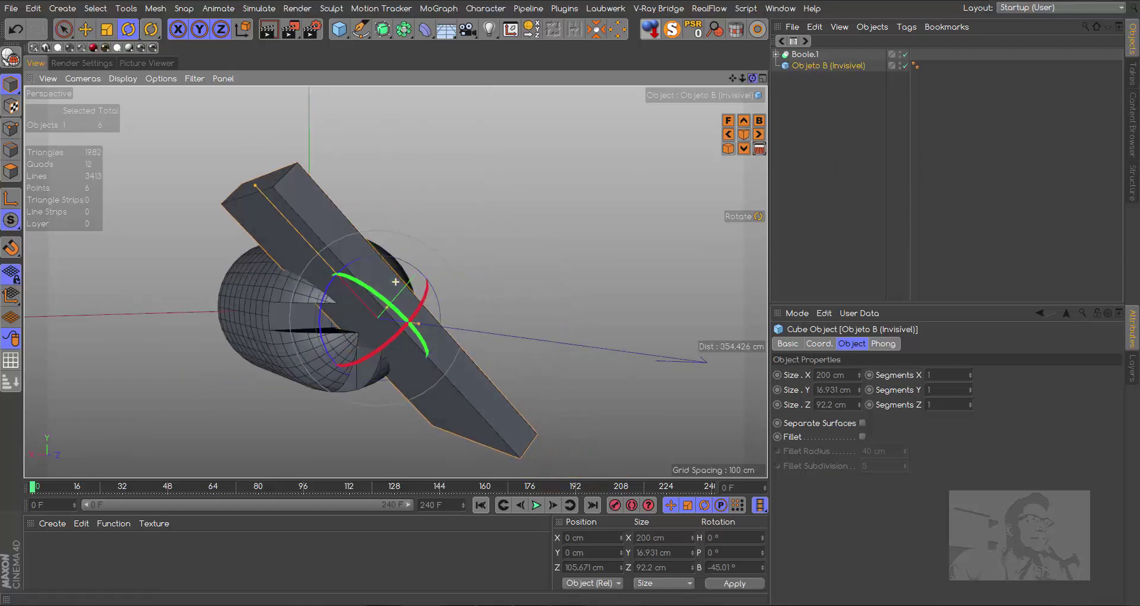
Step: Add a new Boole and nest Boole.1 and the diagonal Objeto B inside it
{"action": "left_click", "coordinate": [405, 31]}
{"action": "left_click", "coordinate": [651, 47]}
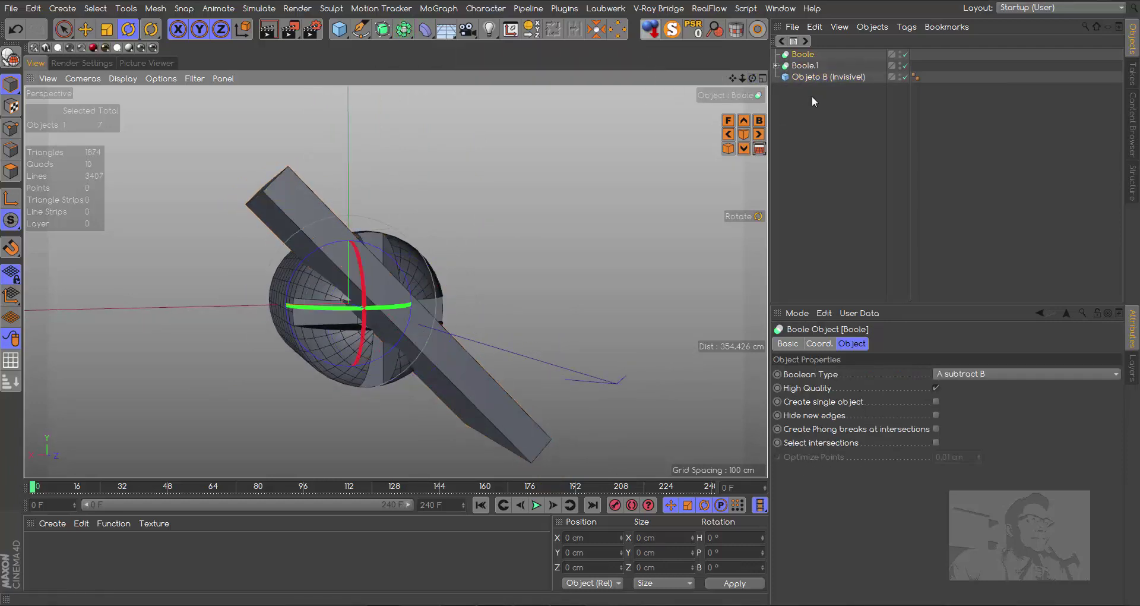
{"action": "left_click_drag", "start_coordinate": [812, 95], "coordinate": [806, 67]}
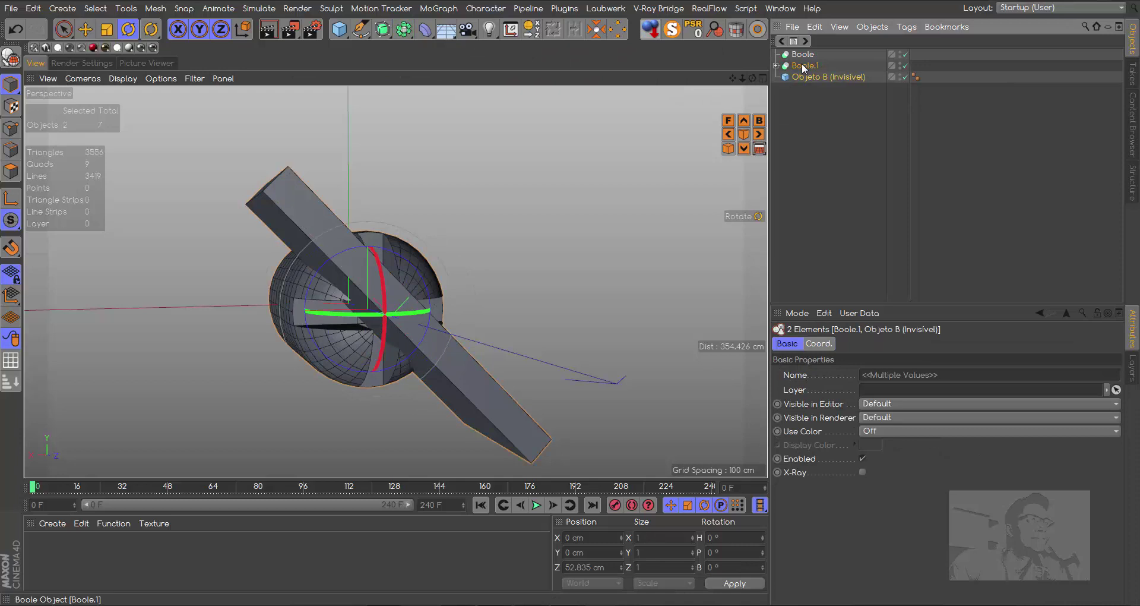
{"action": "left_click_drag", "start_coordinate": [809, 54], "coordinate": [809, 55]}
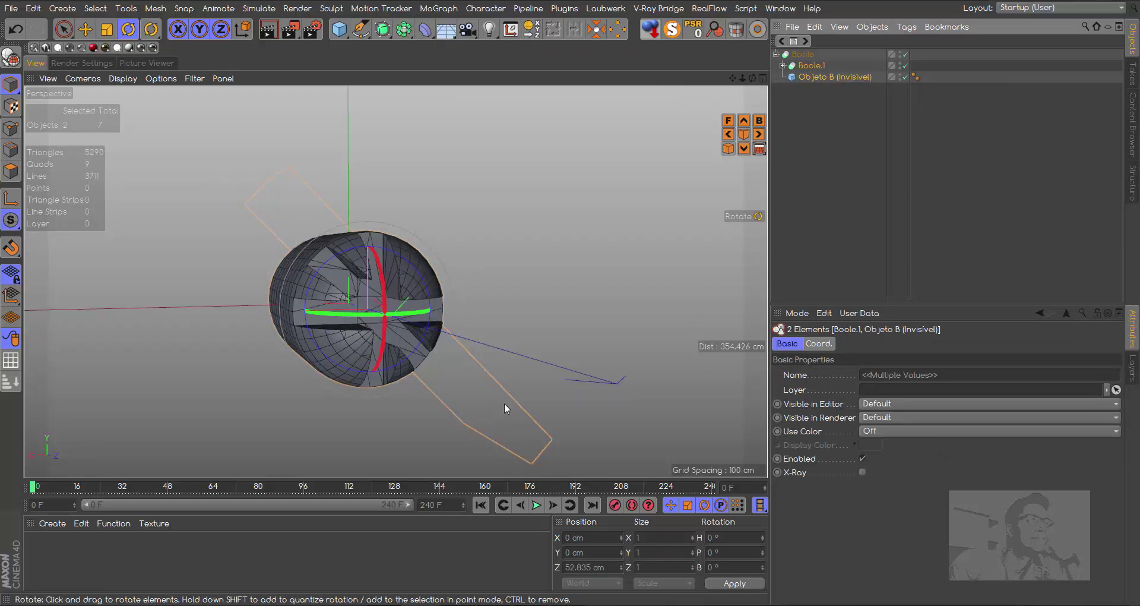
Step: Enable Hide new edges on the new outer Boole
{"action": "left_click", "coordinate": [803, 54]}
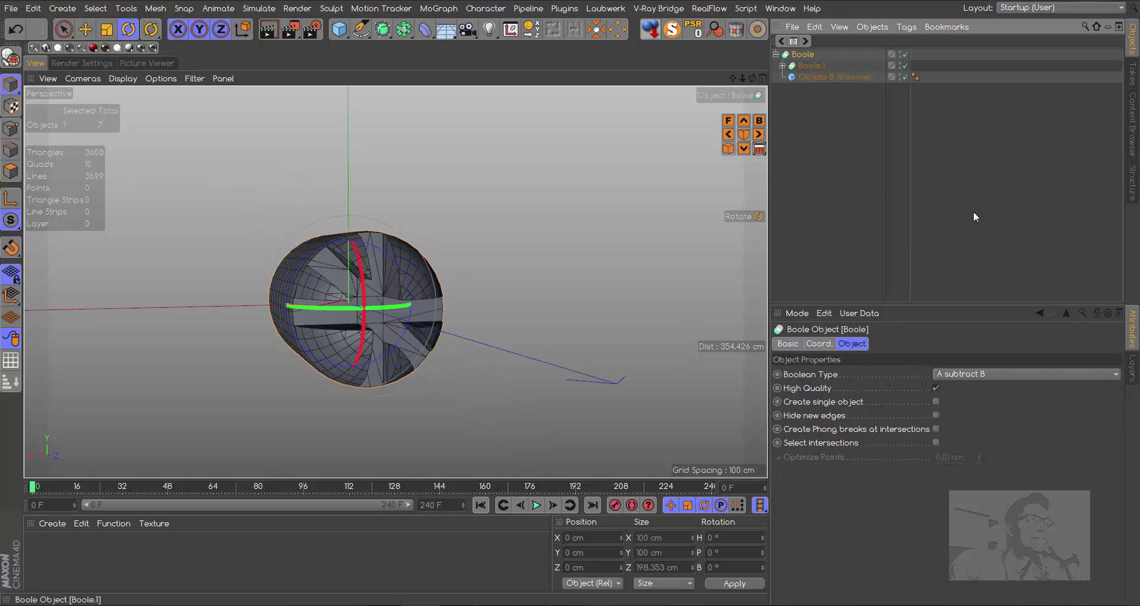
{"action": "left_click", "coordinate": [936, 415]}
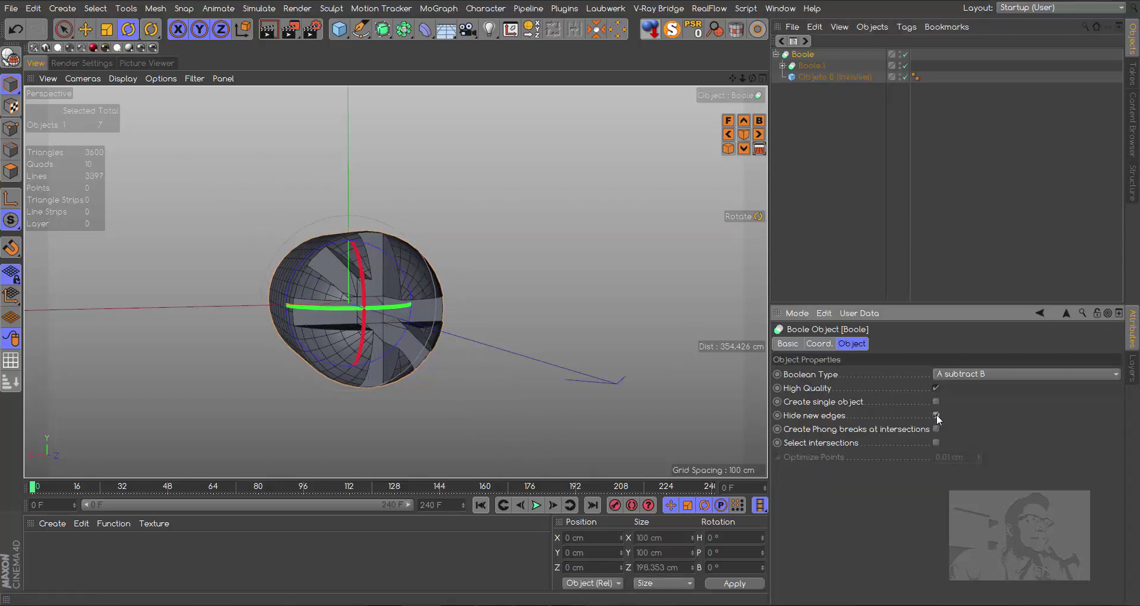
{"action": "left_click_drag", "start_coordinate": [753, 79], "coordinate": [807, 77]}
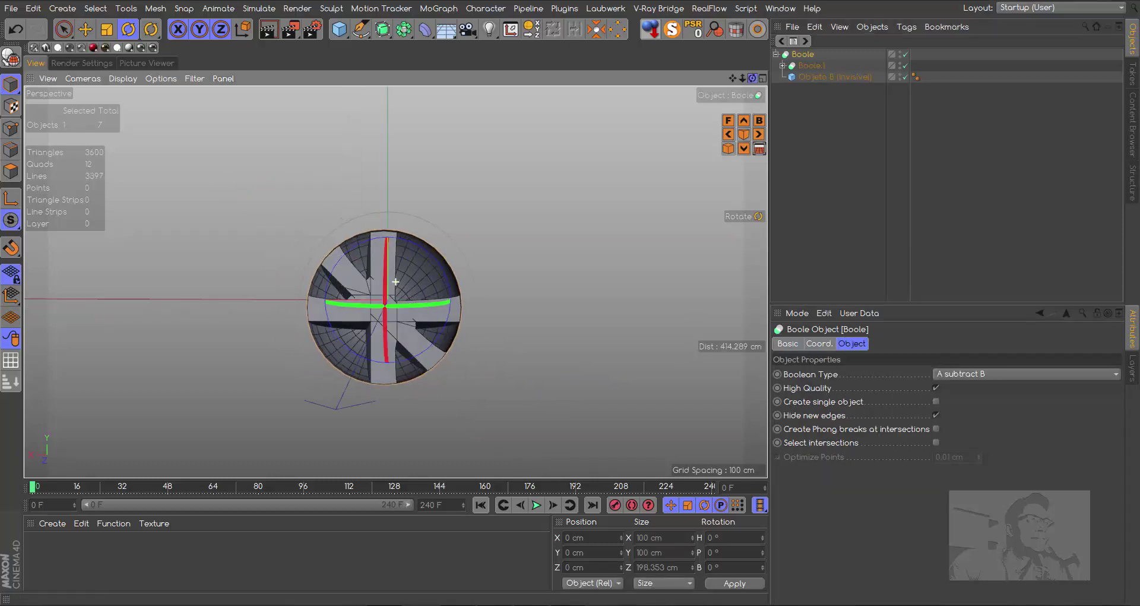
Step: Expand Boole.1 to check its nested Booles and cutters, then collapse it again
{"action": "left_click", "coordinate": [811, 65]}
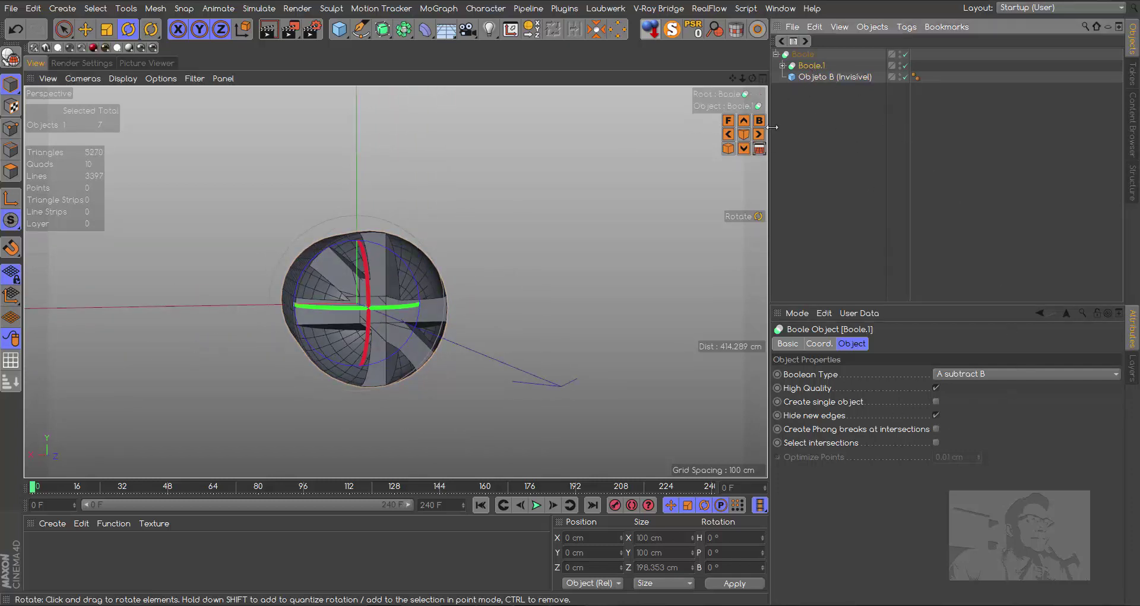
{"action": "mouse_move", "coordinate": [752, 78]}
{"action": "left_mouse_down"}
{"action": "mouse_move", "coordinate": [396, 282]}
{"action": "mouse_move", "coordinate": [356, 285]}
{"action": "left_mouse_up"}
{"action": "left_click", "coordinate": [783, 66]}
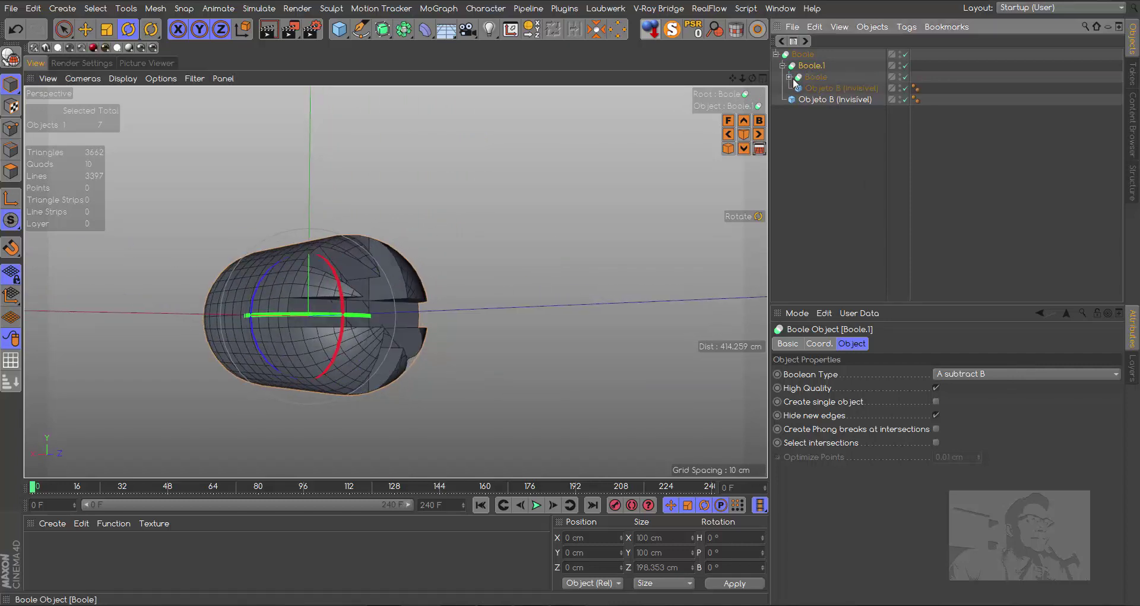
{"action": "left_click", "coordinate": [790, 77]}
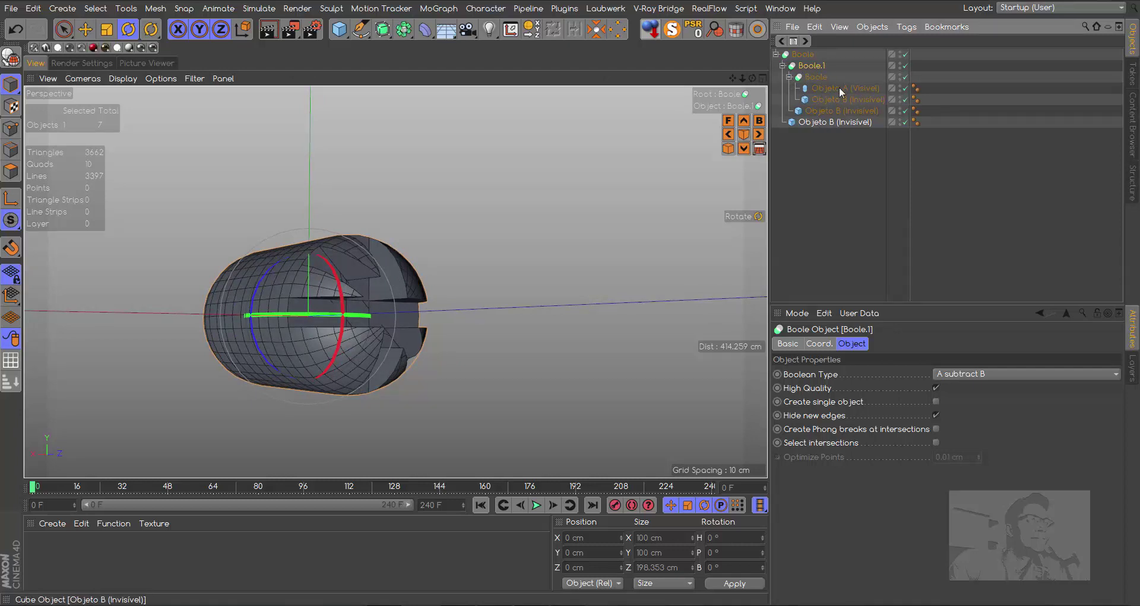
{"action": "left_click", "coordinate": [783, 66]}
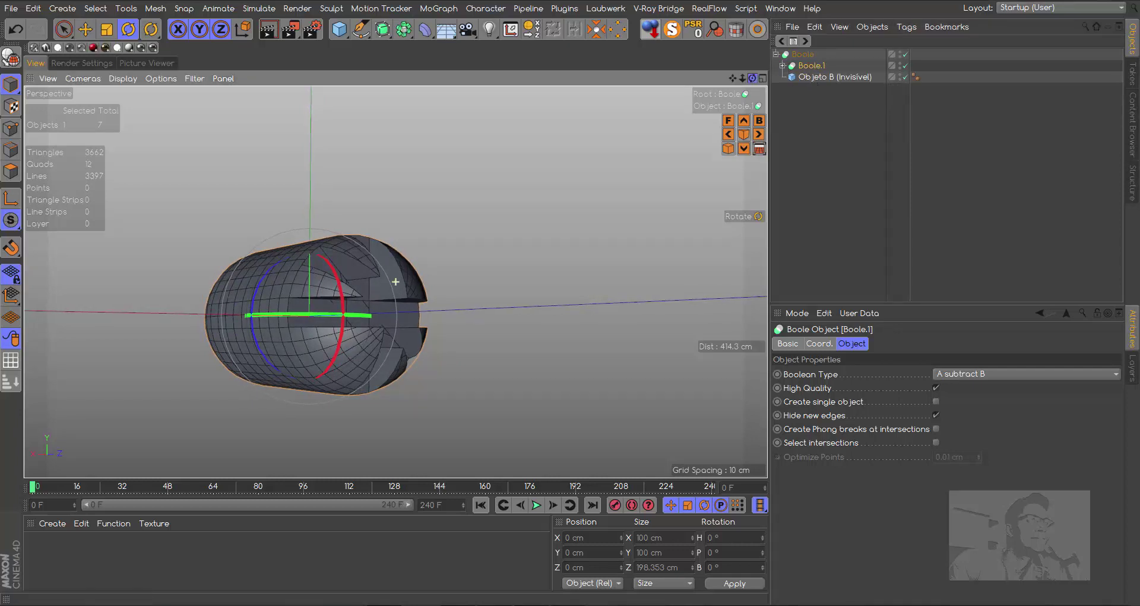
{"action": "left_click_drag", "start_coordinate": [752, 77], "coordinate": [701, 81]}
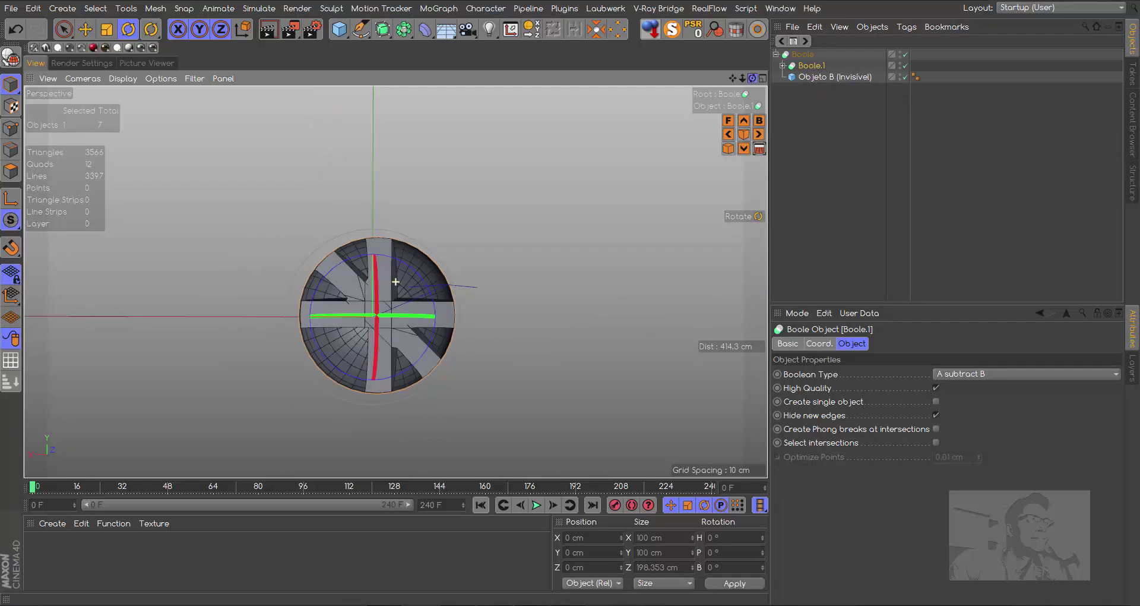
Step: Duplicate the diagonal Objeto B outside the top Boole and rotate the copy to B -135.01°
{"action": "left_click", "coordinate": [818, 76]}
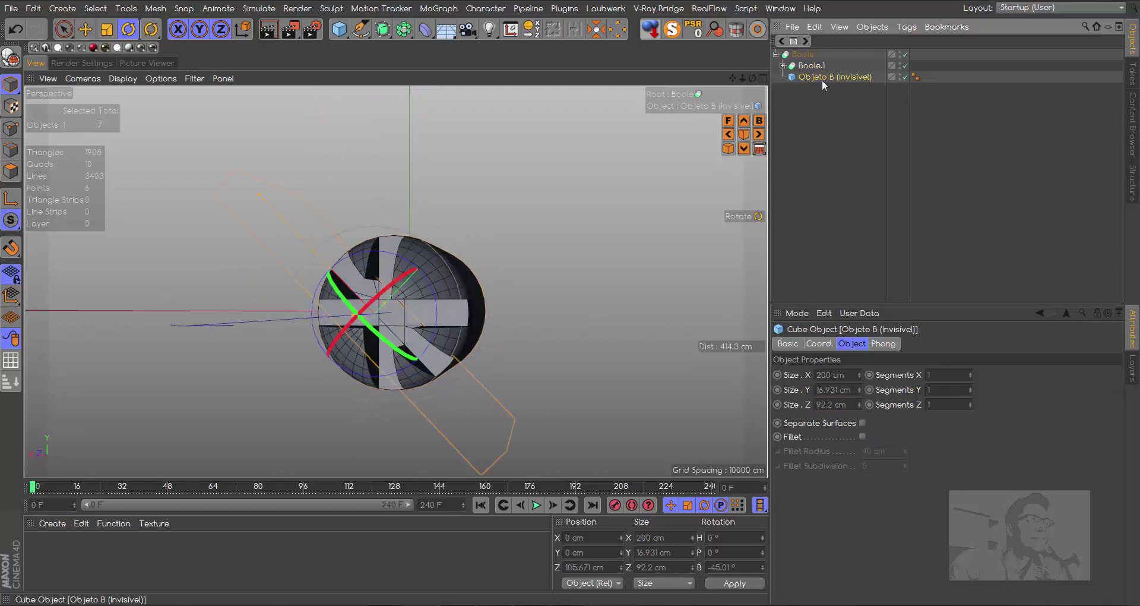
{"action": "left_click_drag", "start_coordinate": [822, 80], "coordinate": [824, 106], "text": "ctrl"}
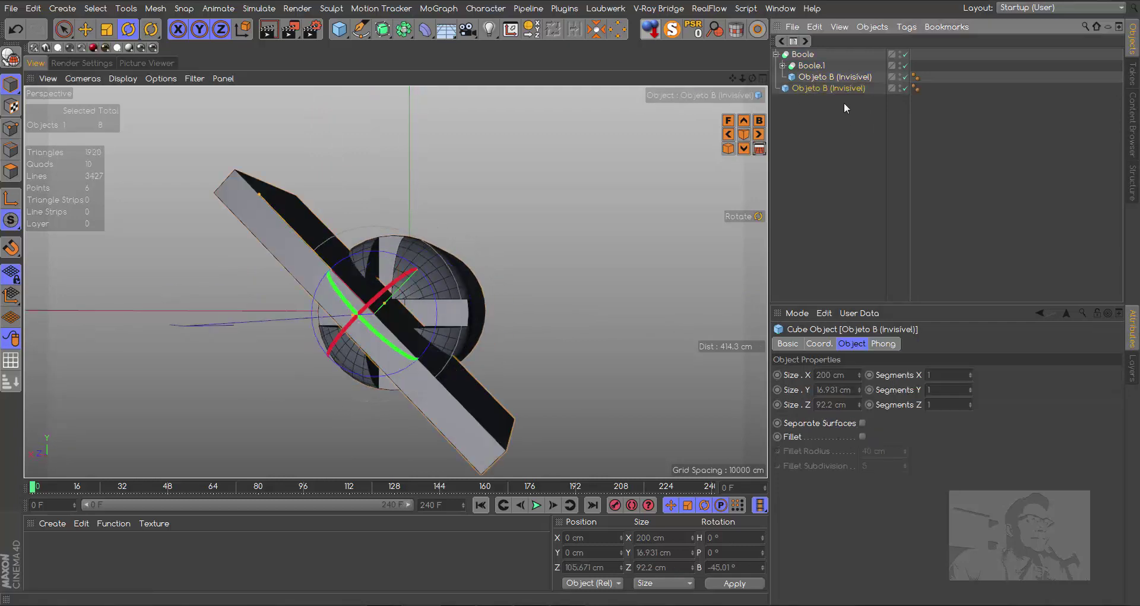
{"action": "left_click", "coordinate": [776, 54]}
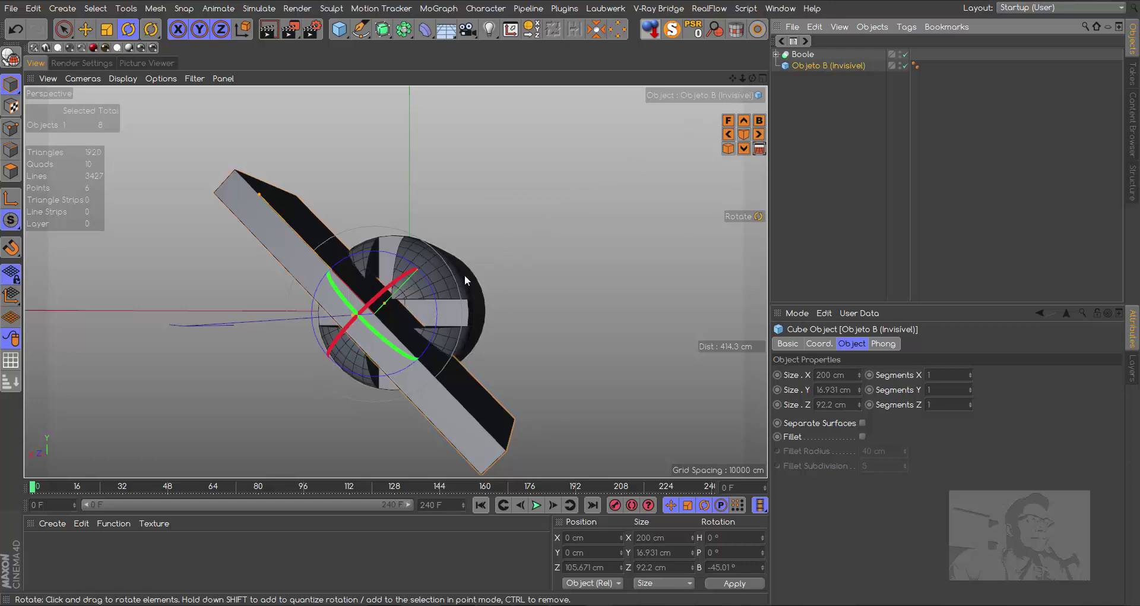
{"action": "mouse_move", "coordinate": [434, 291]}
{"action": "left_mouse_down"}
{"action": "mouse_move", "coordinate": [434, 311]}
{"action": "mouse_move", "coordinate": [393, 365]}
{"action": "left_mouse_up"}
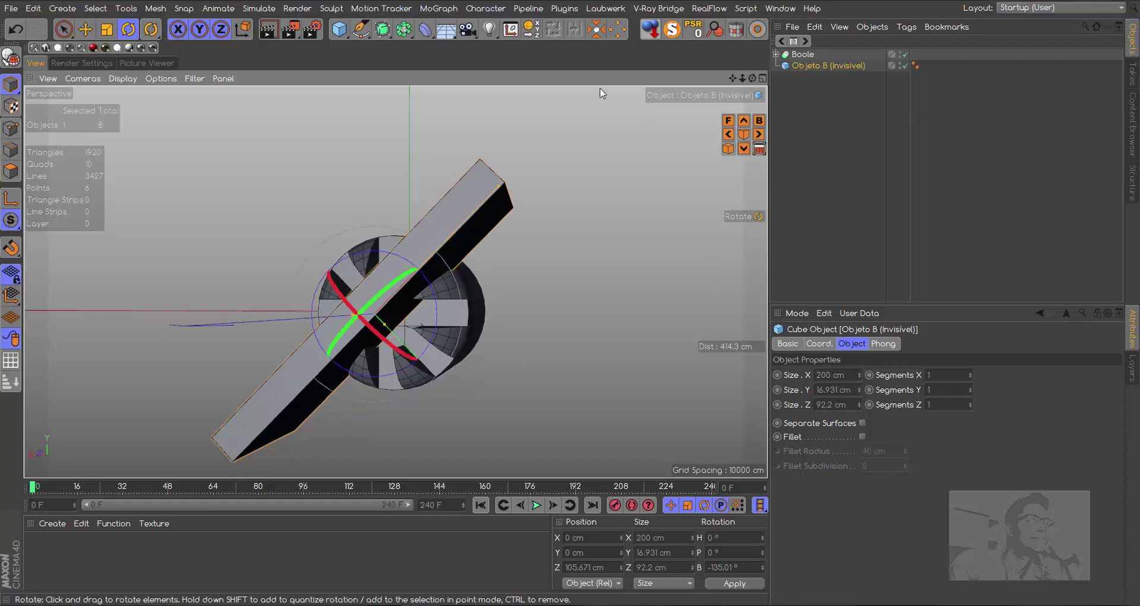
{"action": "left_click_drag", "start_coordinate": [403, 29], "coordinate": [583, 63]}
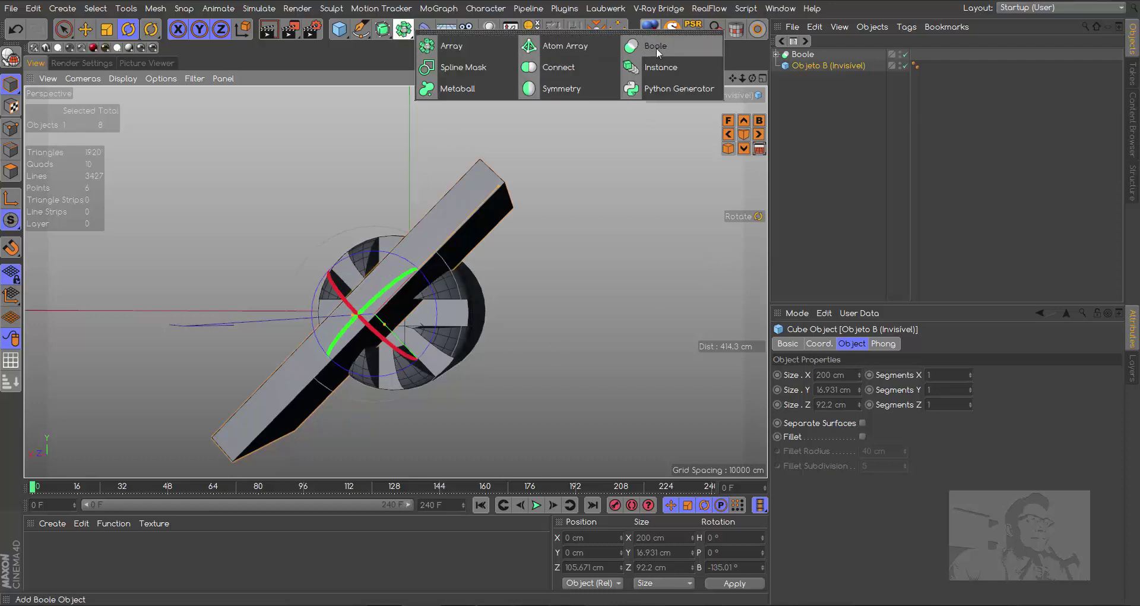
Step: Add a new Boole.1 and nest the previous Boole and the −135° Objeto B slab under it
{"action": "left_click", "coordinate": [656, 52]}
{"action": "left_click_drag", "start_coordinate": [797, 67], "coordinate": [808, 51]}
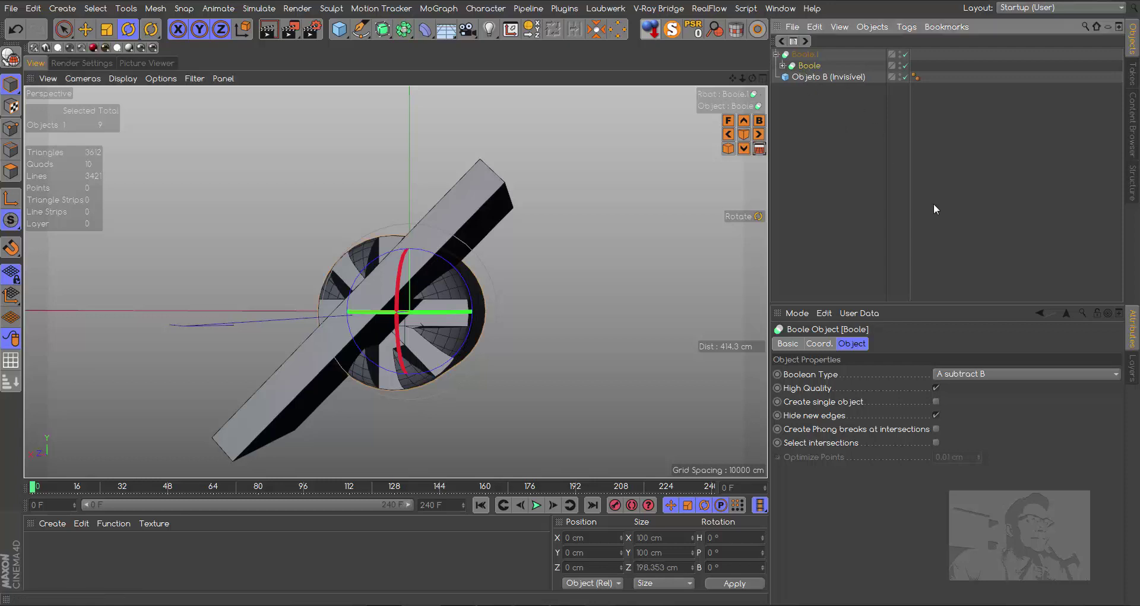
{"action": "left_click", "coordinate": [810, 109]}
{"action": "left_click", "coordinate": [810, 66]}
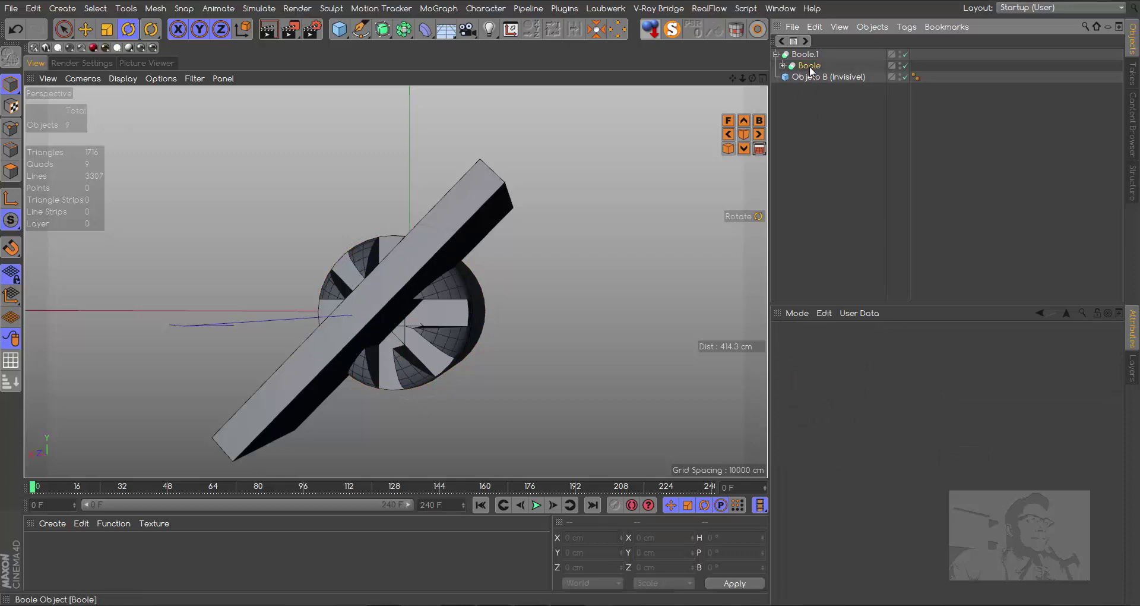
{"action": "left_click", "coordinate": [810, 75], "text": "ctrl"}
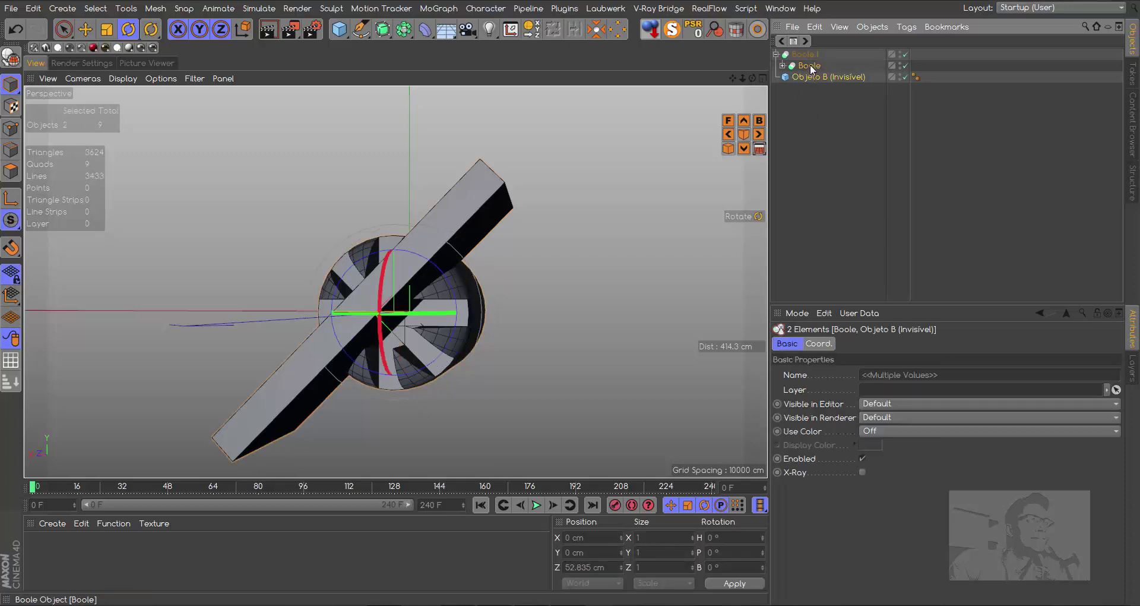
{"action": "left_click_drag", "start_coordinate": [810, 67], "coordinate": [836, 69]}
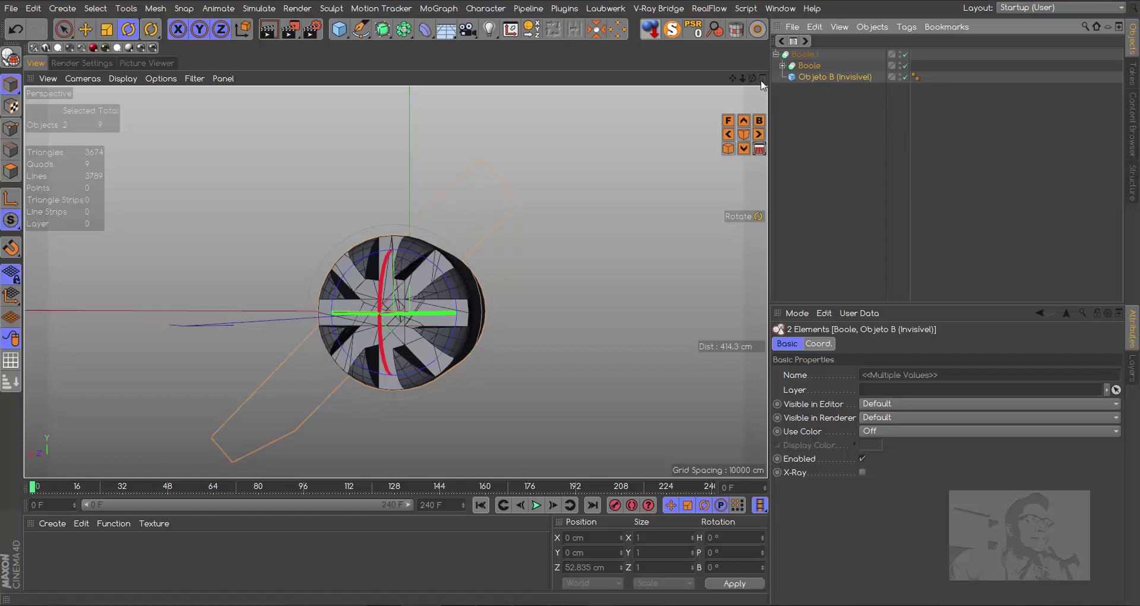
Step: Enable Hide new edges on the outer Boole.1
{"action": "mouse_move", "coordinate": [752, 78]}
{"action": "left_mouse_down"}
{"action": "mouse_move", "coordinate": [689, 80]}
{"action": "mouse_move", "coordinate": [831, 137]}
{"action": "left_mouse_up"}
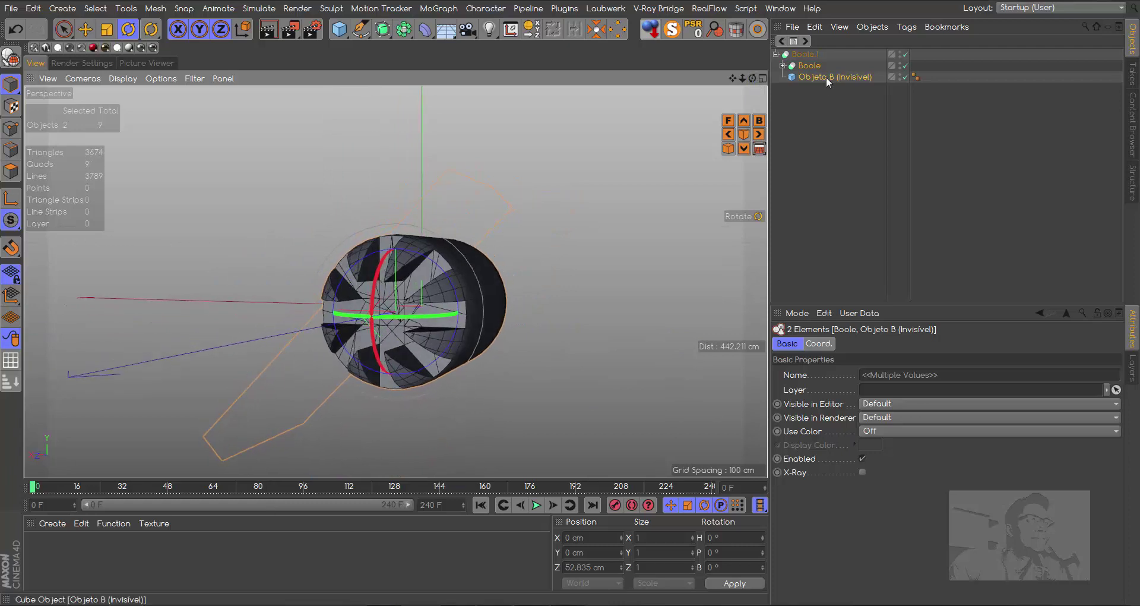
{"action": "left_click", "coordinate": [813, 55]}
{"action": "left_click", "coordinate": [936, 416]}
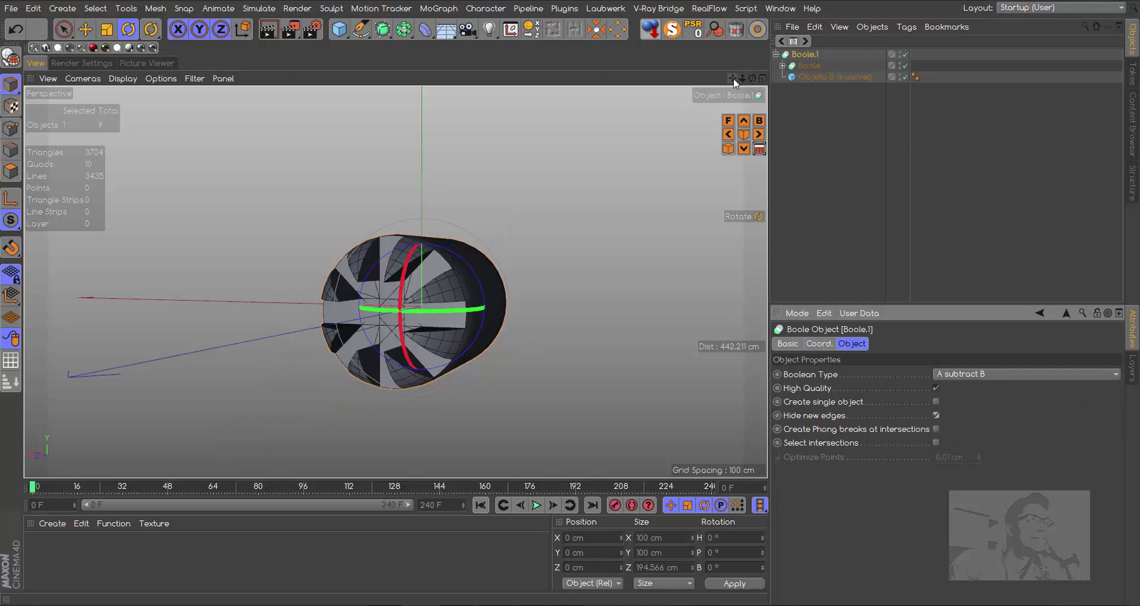
{"action": "mouse_move", "coordinate": [733, 77]}
{"action": "left_mouse_down"}
{"action": "mouse_move", "coordinate": [742, 78]}
{"action": "mouse_move", "coordinate": [722, 84]}
{"action": "left_mouse_up"}
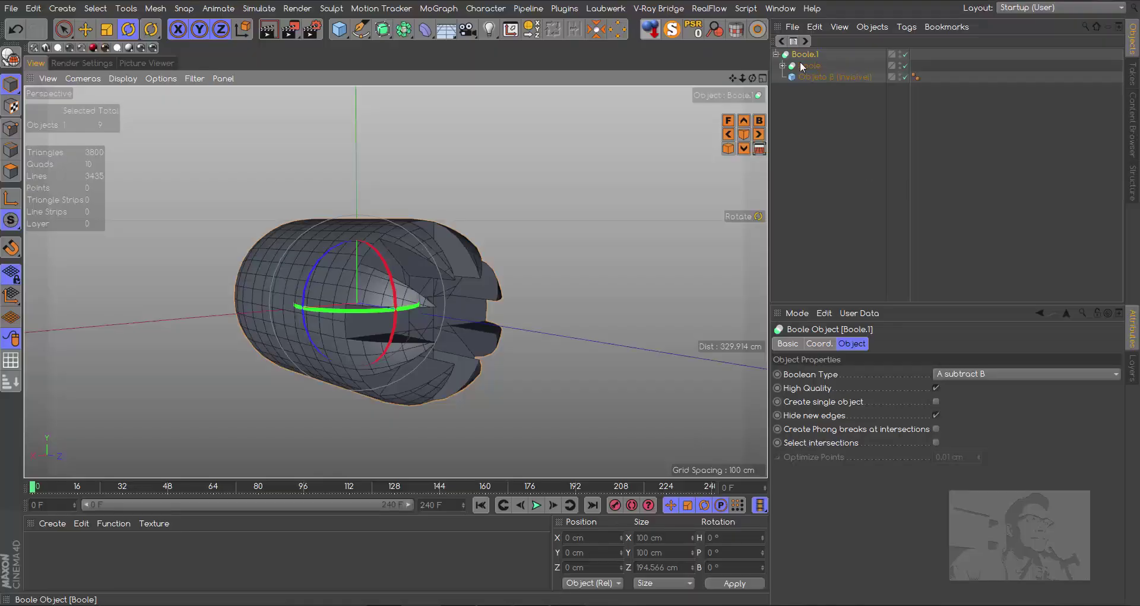
{"action": "left_click", "coordinate": [783, 66]}
{"action": "left_click", "coordinate": [789, 77]}
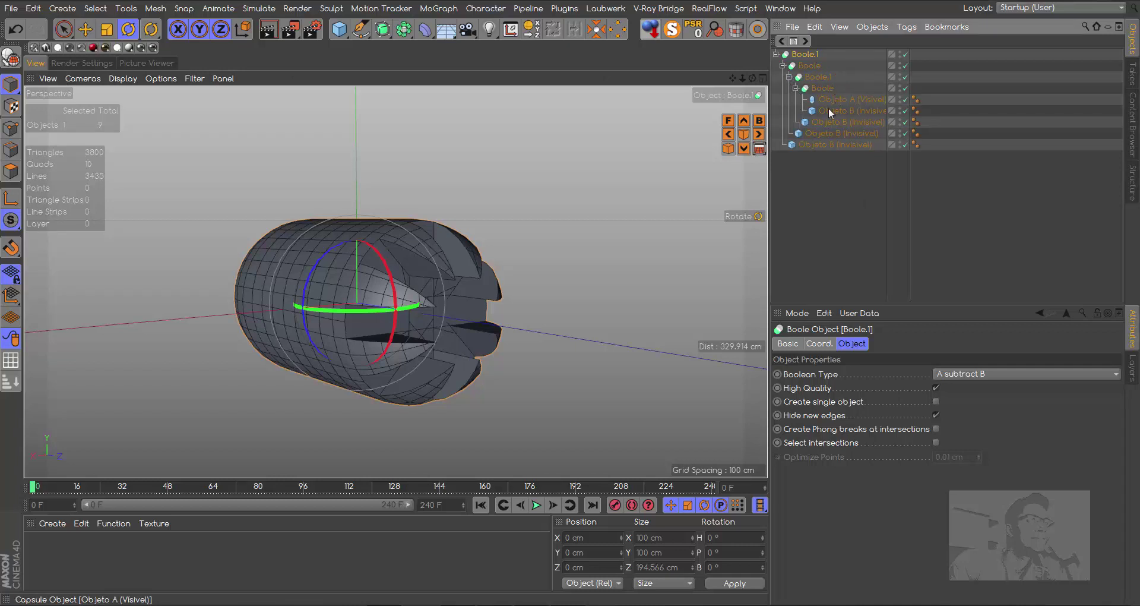
{"action": "left_click", "coordinate": [796, 88]}
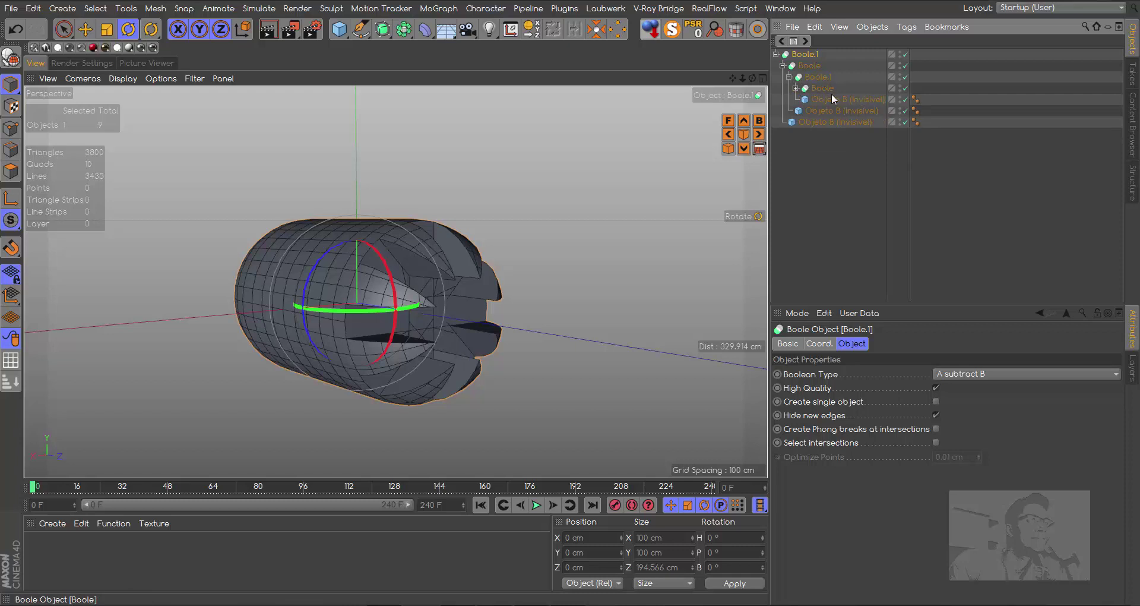
{"action": "left_click", "coordinate": [790, 78]}
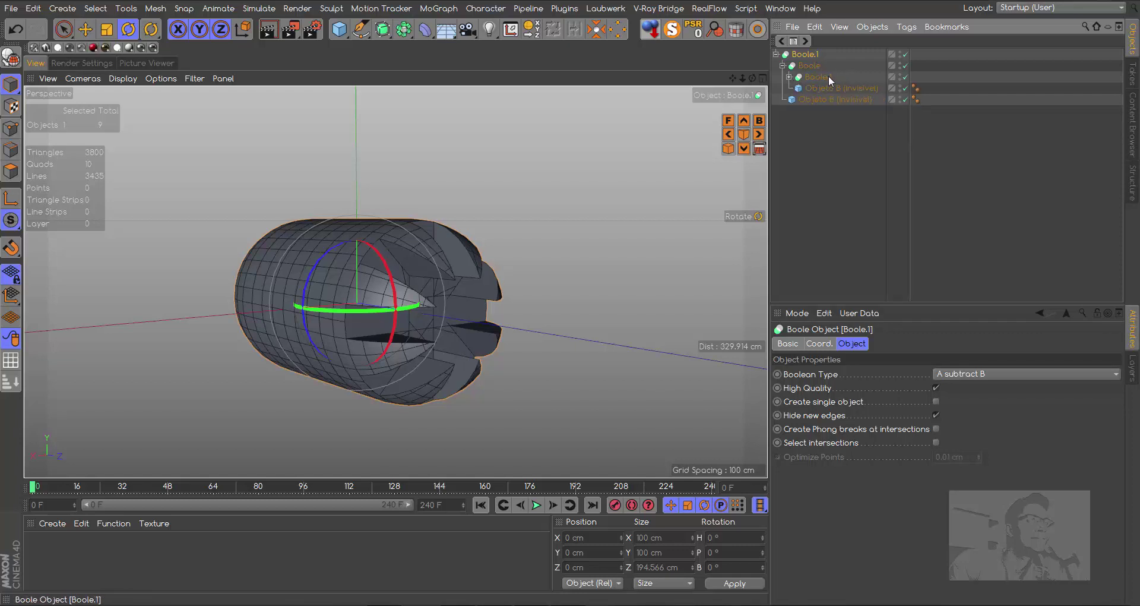
{"action": "left_click", "coordinate": [783, 66]}
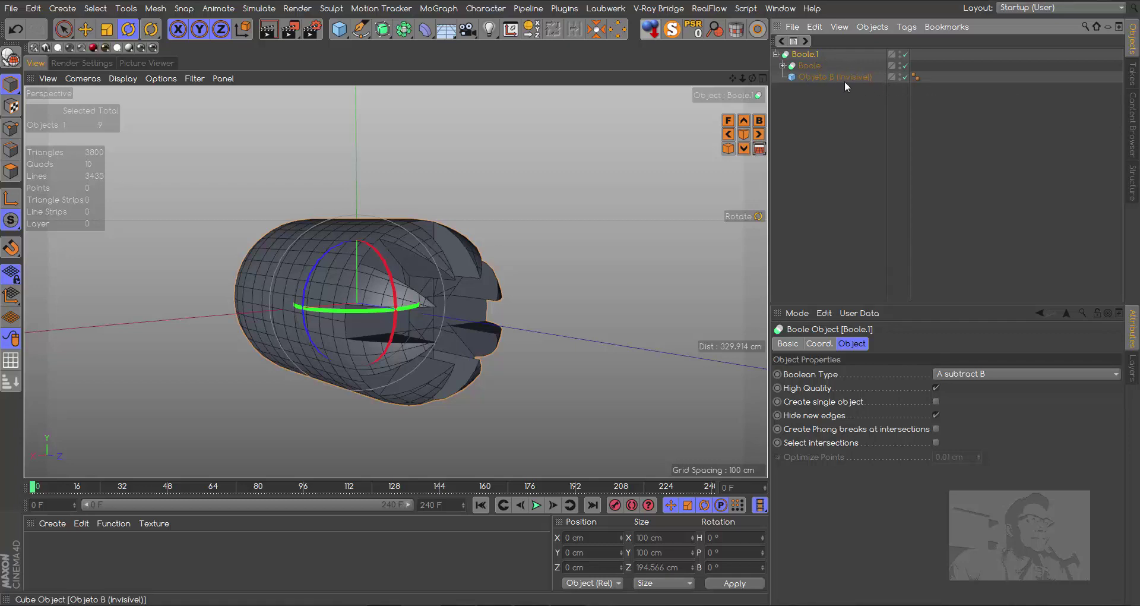
{"action": "left_click_drag", "start_coordinate": [752, 79], "coordinate": [620, 65]}
{"action": "left_click_drag", "start_coordinate": [755, 80], "coordinate": [395, 282]}
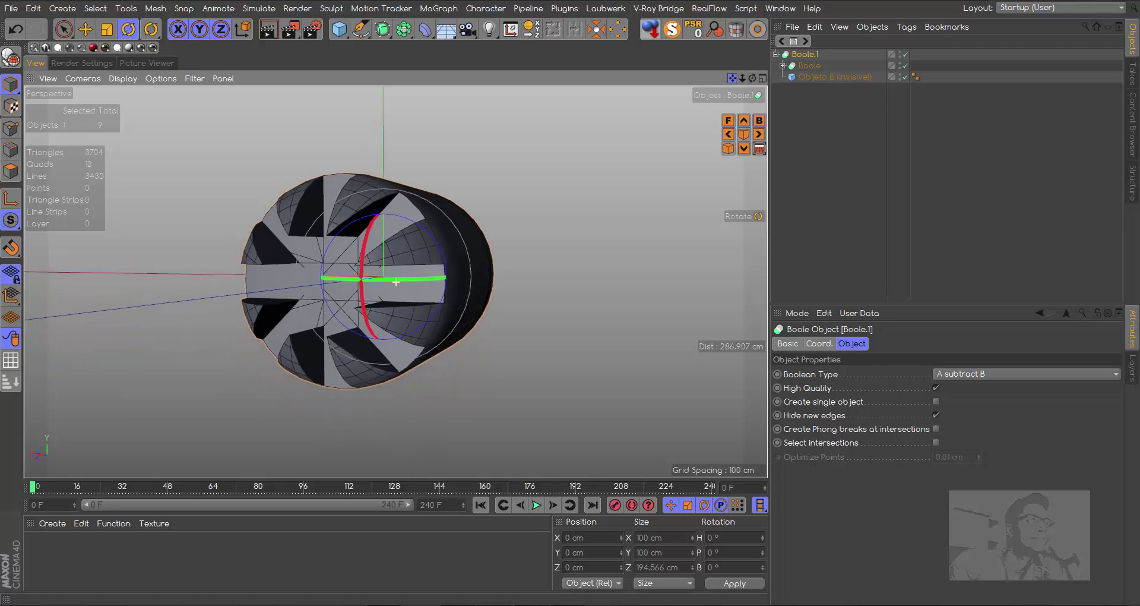
Step: Expand Boole, Boole.1 and the innermost Boole to list Objeto A and every Objeto B slab
{"action": "left_click", "coordinate": [249, 106]}
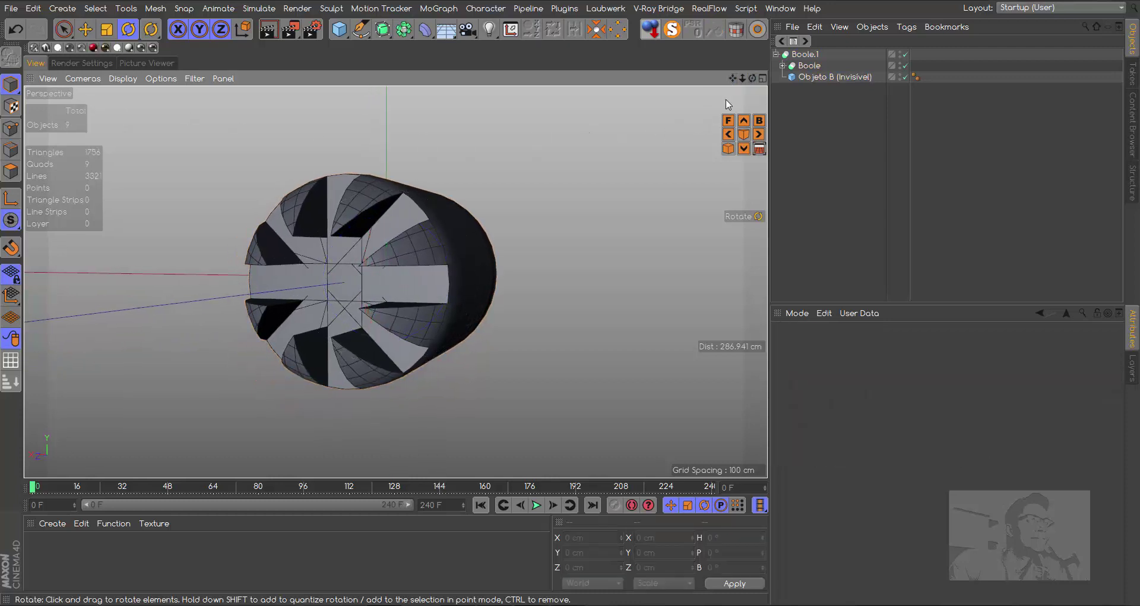
{"action": "left_click_drag", "start_coordinate": [752, 78], "coordinate": [396, 282]}
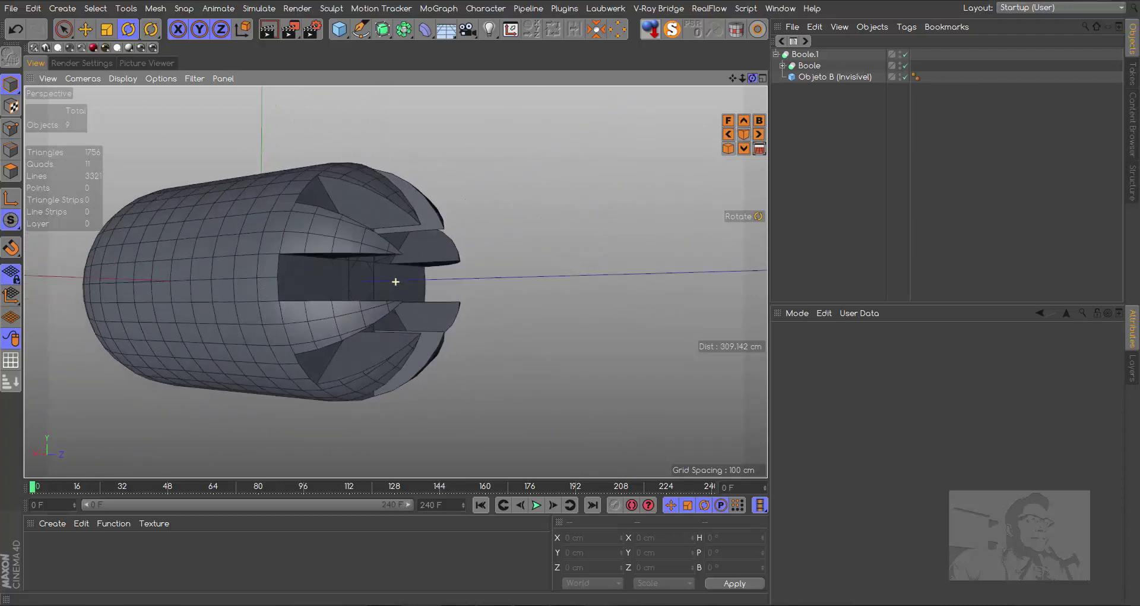
{"action": "left_click_drag", "start_coordinate": [396, 282], "coordinate": [295, 289]}
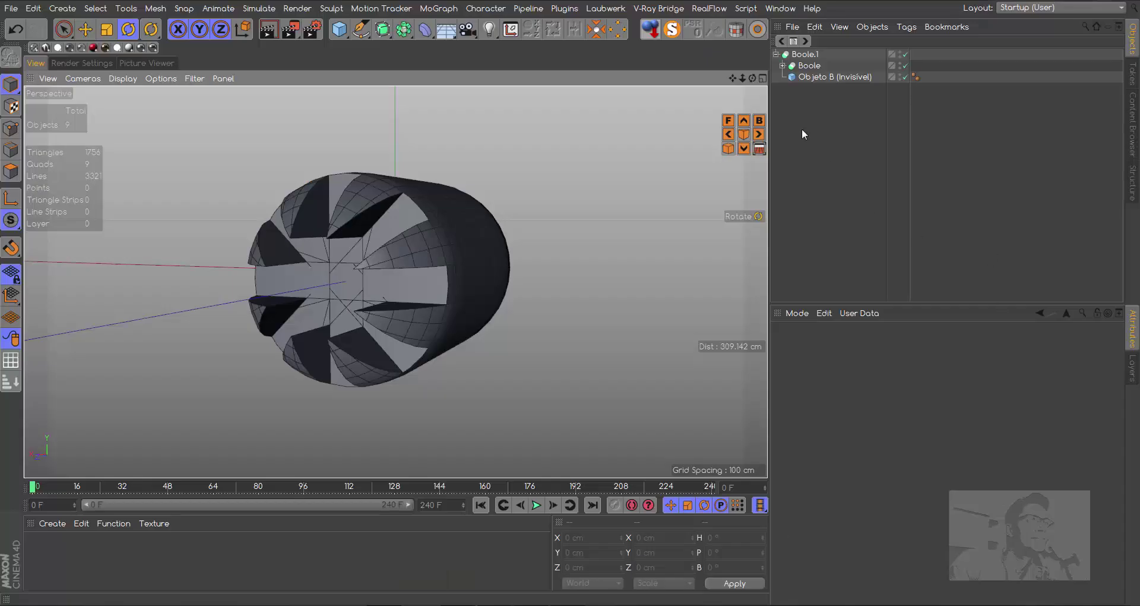
{"action": "mouse_move", "coordinate": [754, 79]}
{"action": "left_mouse_down"}
{"action": "mouse_move", "coordinate": [395, 281]}
{"action": "mouse_move", "coordinate": [752, 78]}
{"action": "mouse_move", "coordinate": [763, 87]}
{"action": "mouse_move", "coordinate": [734, 81]}
{"action": "mouse_move", "coordinate": [752, 79]}
{"action": "mouse_move", "coordinate": [673, 138]}
{"action": "left_mouse_up"}
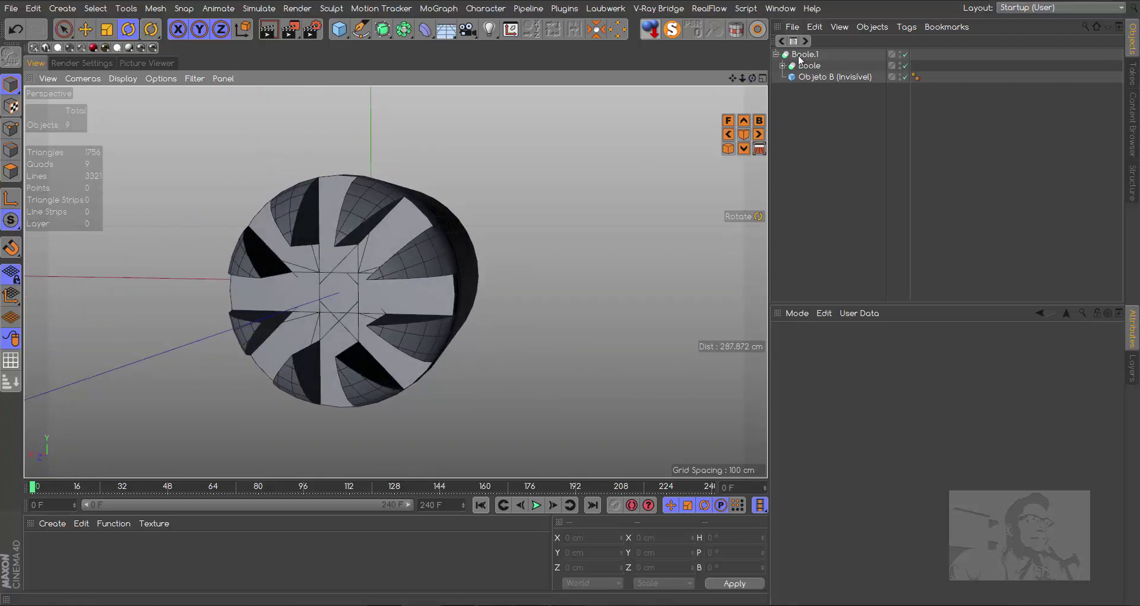
{"action": "left_click", "coordinate": [783, 66]}
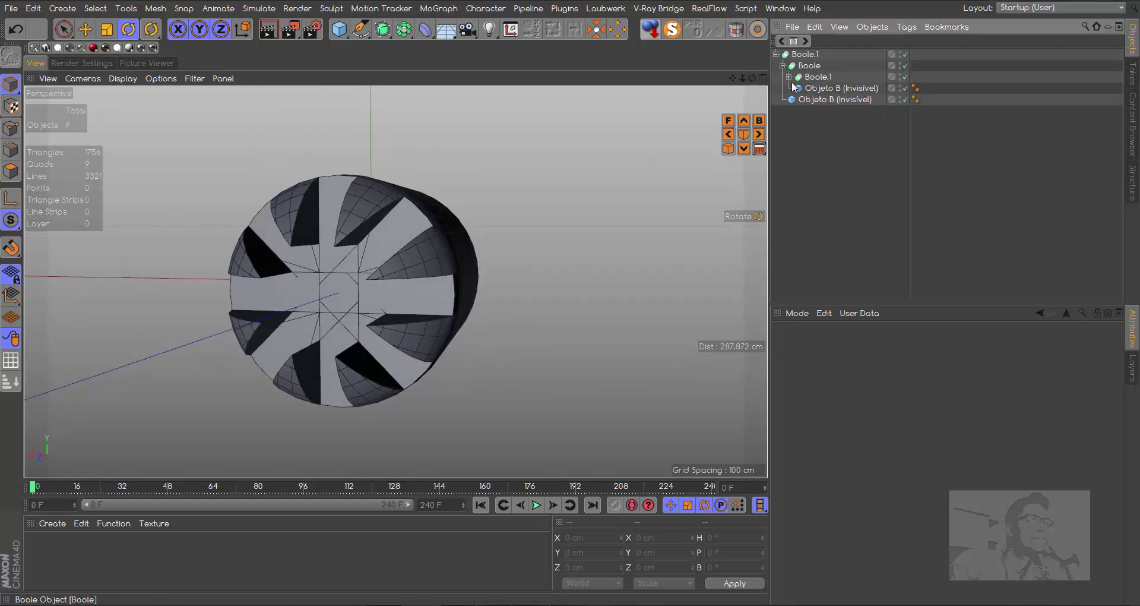
{"action": "left_click", "coordinate": [789, 77]}
{"action": "left_click", "coordinate": [796, 88]}
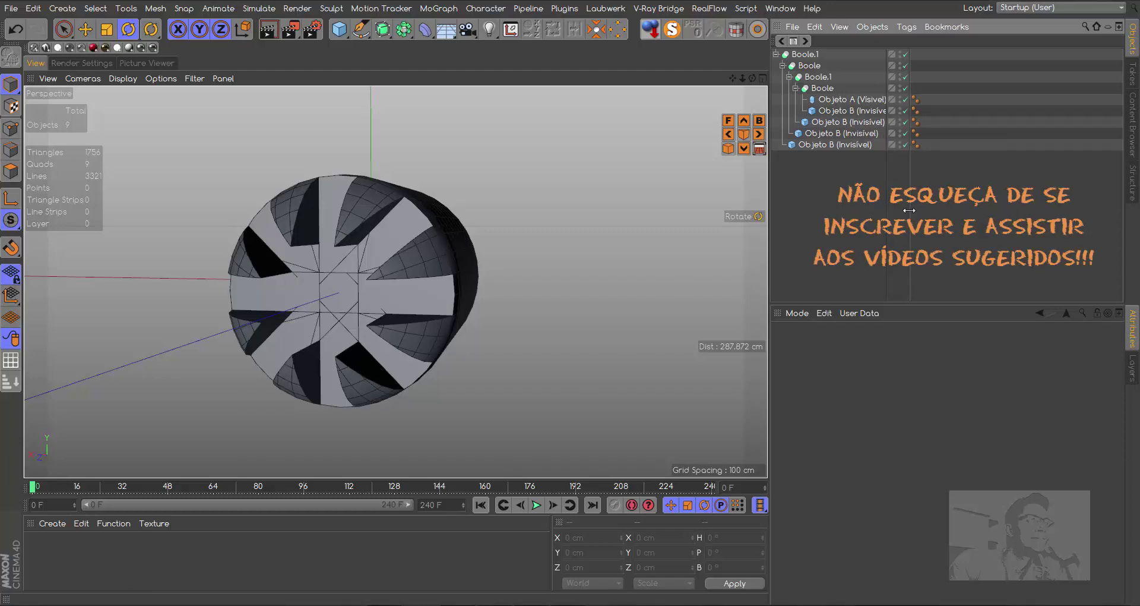
Step: Widen the Object Manager name column and turn the capsule's slotted end toward the camera
{"action": "left_click_drag", "start_coordinate": [910, 210], "coordinate": [938, 213]}
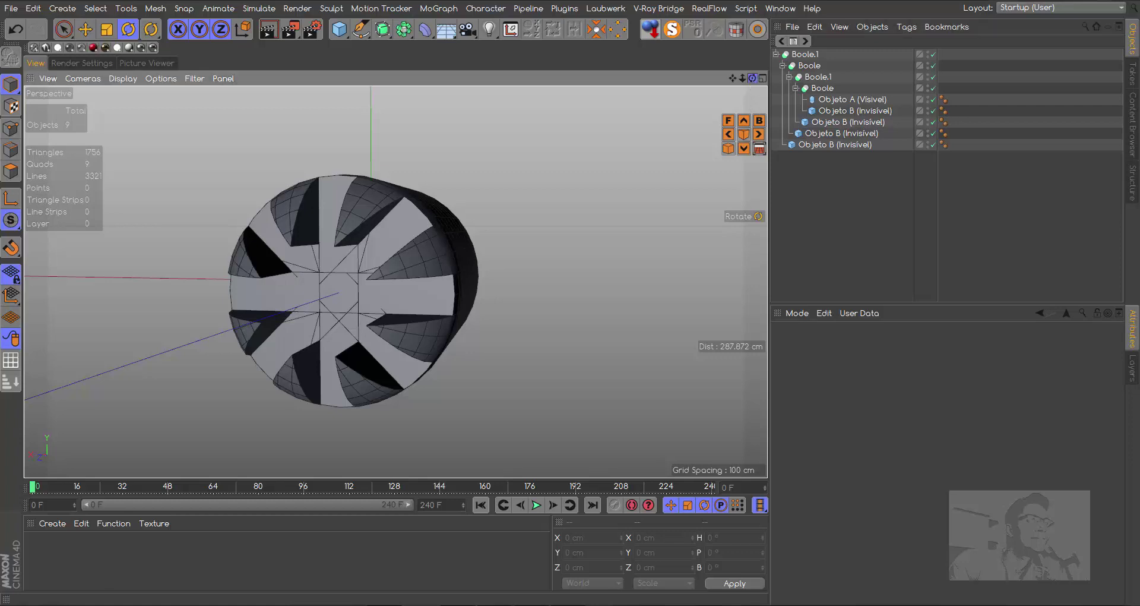
{"action": "mouse_move", "coordinate": [752, 78]}
{"action": "left_mouse_down"}
{"action": "mouse_move", "coordinate": [683, 83]}
{"action": "mouse_move", "coordinate": [742, 80]}
{"action": "mouse_move", "coordinate": [682, 166]}
{"action": "left_mouse_up"}
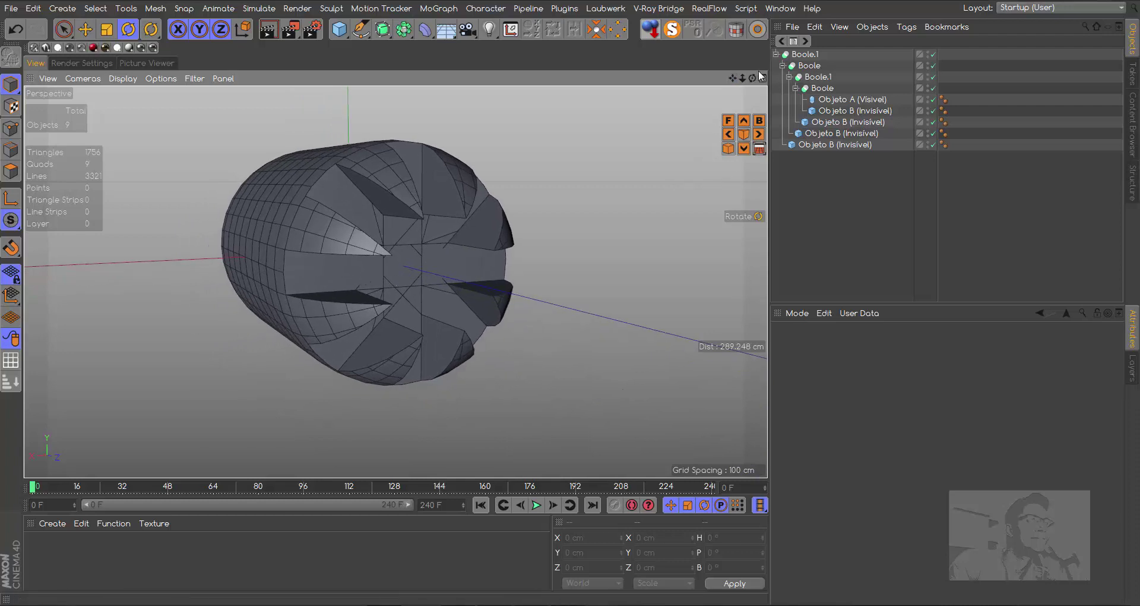
{"action": "left_click_drag", "start_coordinate": [752, 78], "coordinate": [713, 84]}
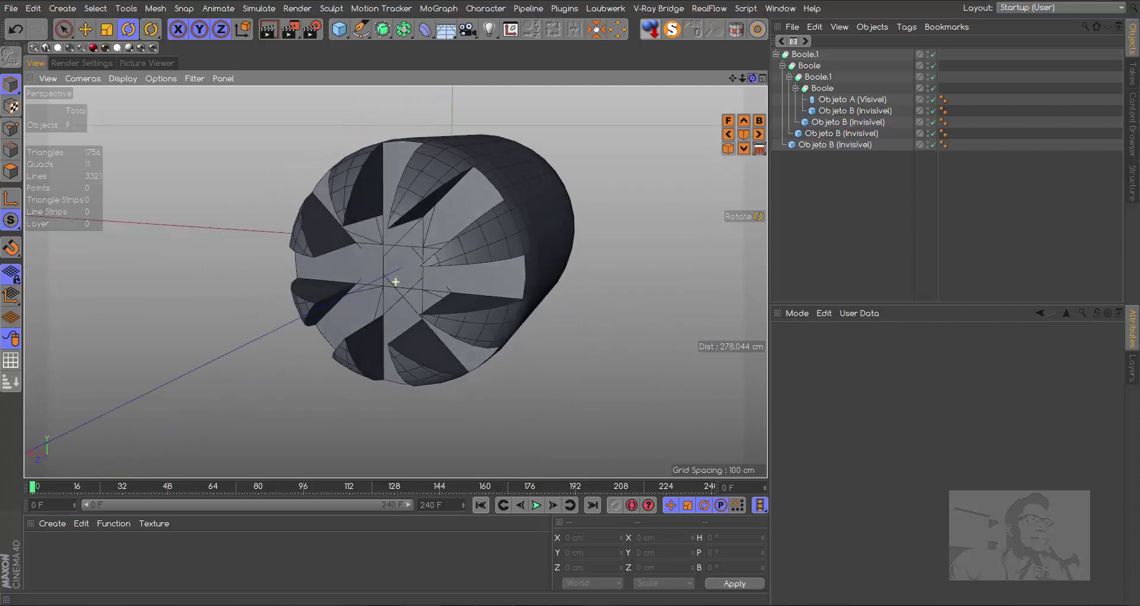
{"action": "left_click", "coordinate": [822, 88]}
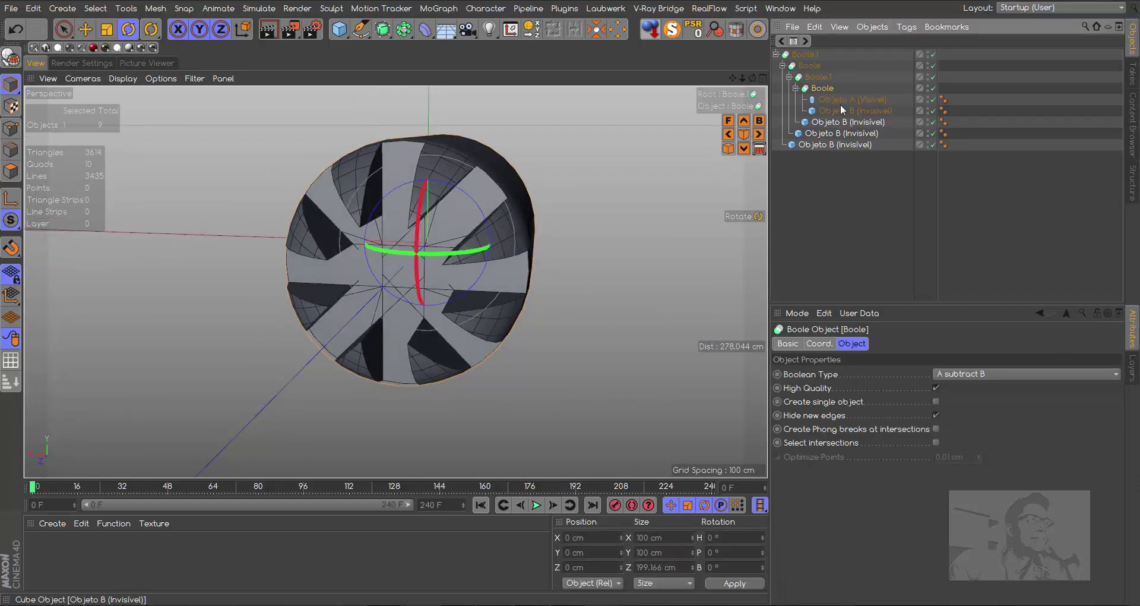
{"action": "left_click", "coordinate": [825, 77]}
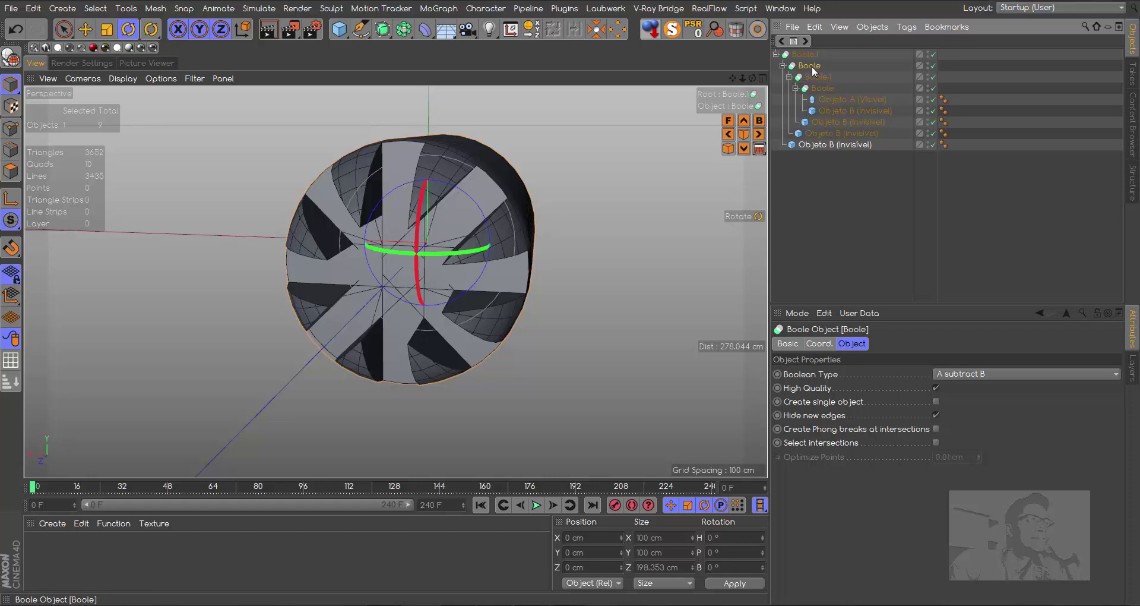
{"action": "left_click", "coordinate": [808, 54]}
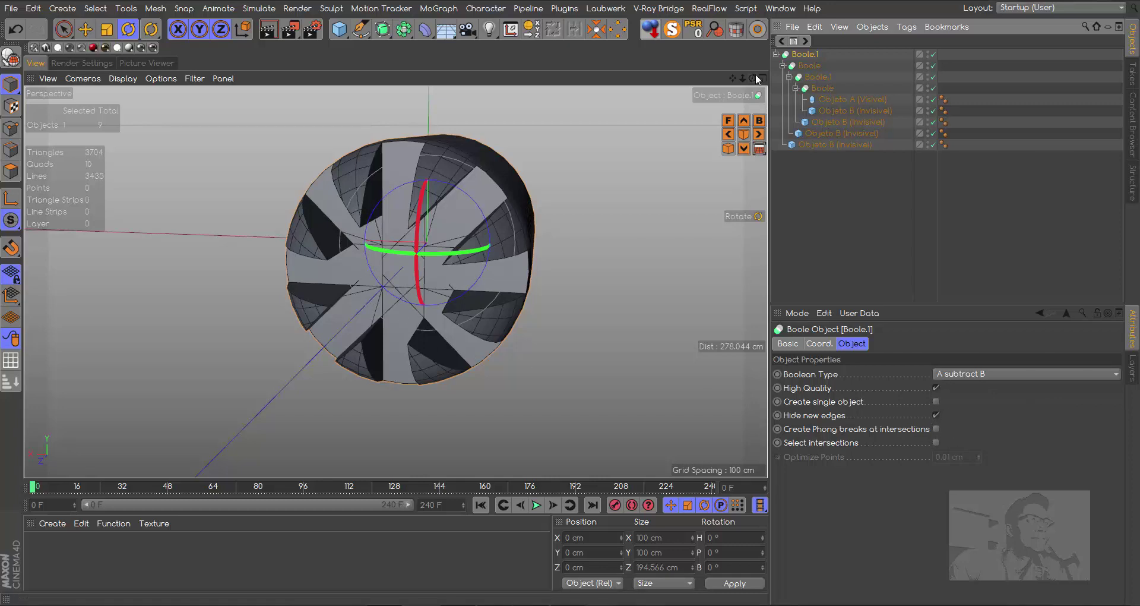
{"action": "mouse_move", "coordinate": [752, 77]}
{"action": "left_mouse_down"}
{"action": "mouse_move", "coordinate": [395, 282]}
{"action": "mouse_move", "coordinate": [535, 182]}
{"action": "left_mouse_up"}
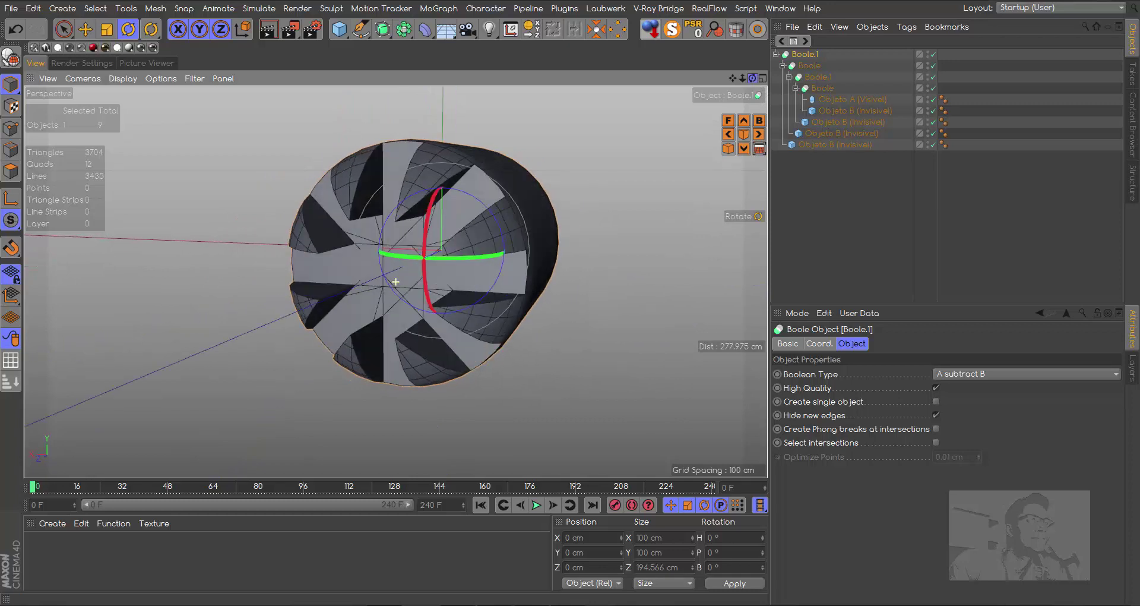
{"action": "left_click", "coordinate": [535, 182]}
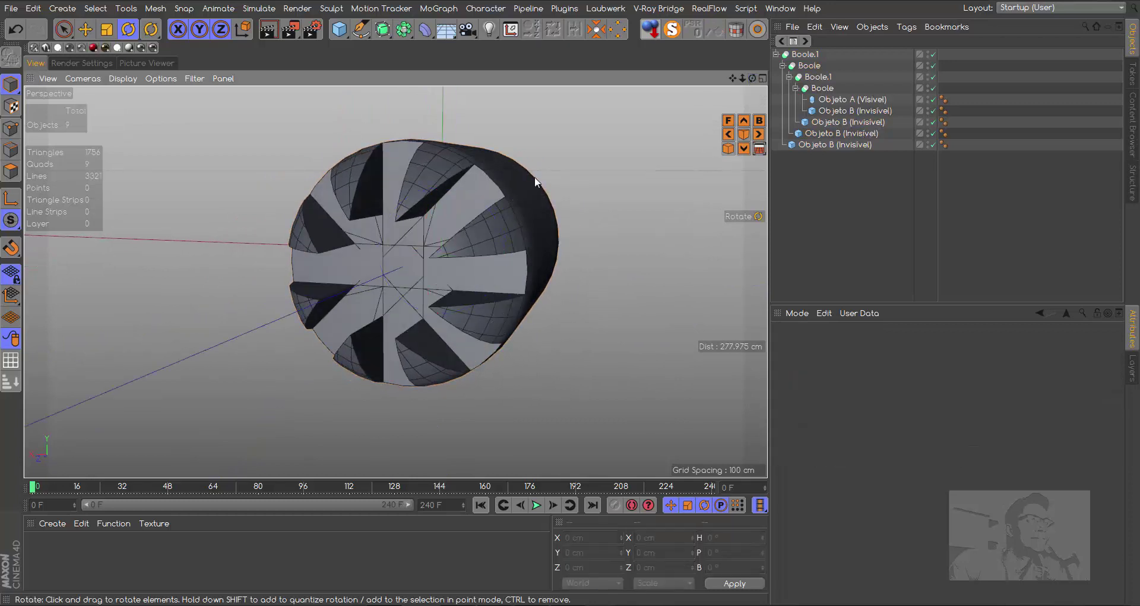
Step: Render the eight-slot capsule end head-on and from an angle, then return to the shaded view
{"action": "left_click", "coordinate": [268, 30]}
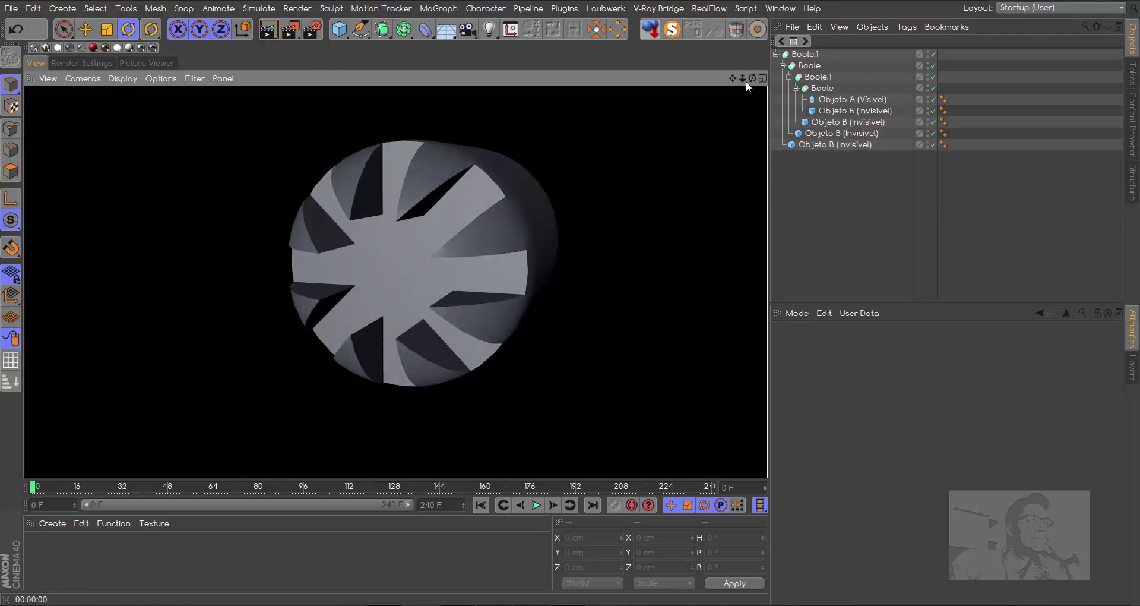
{"action": "mouse_move", "coordinate": [752, 77]}
{"action": "left_mouse_down"}
{"action": "mouse_move", "coordinate": [396, 282]}
{"action": "mouse_move", "coordinate": [272, 47]}
{"action": "left_mouse_up"}
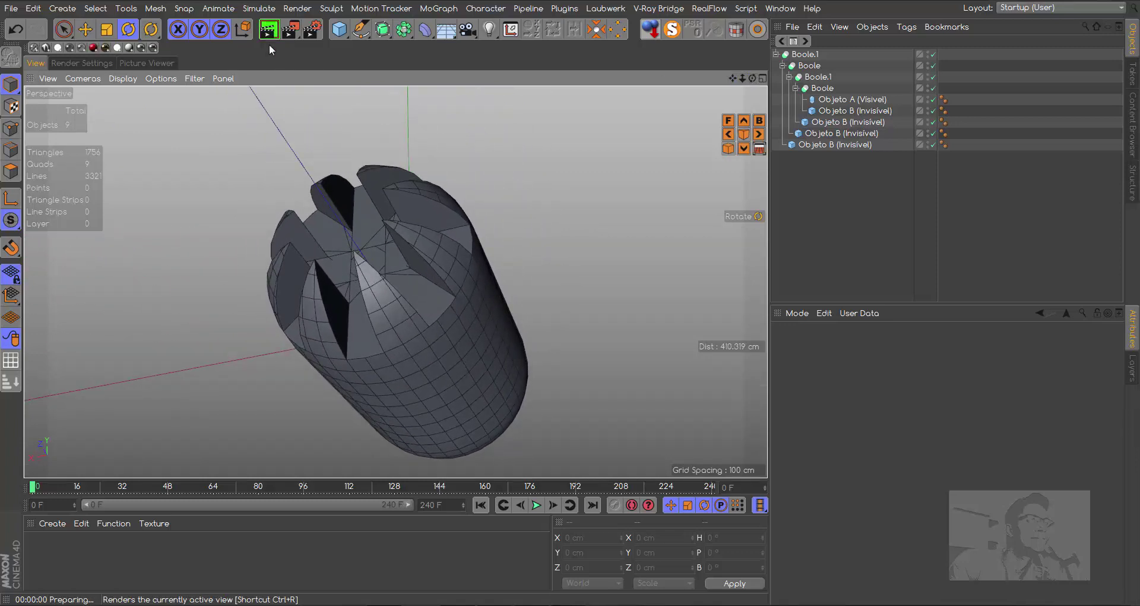
{"action": "left_click", "coordinate": [268, 31]}
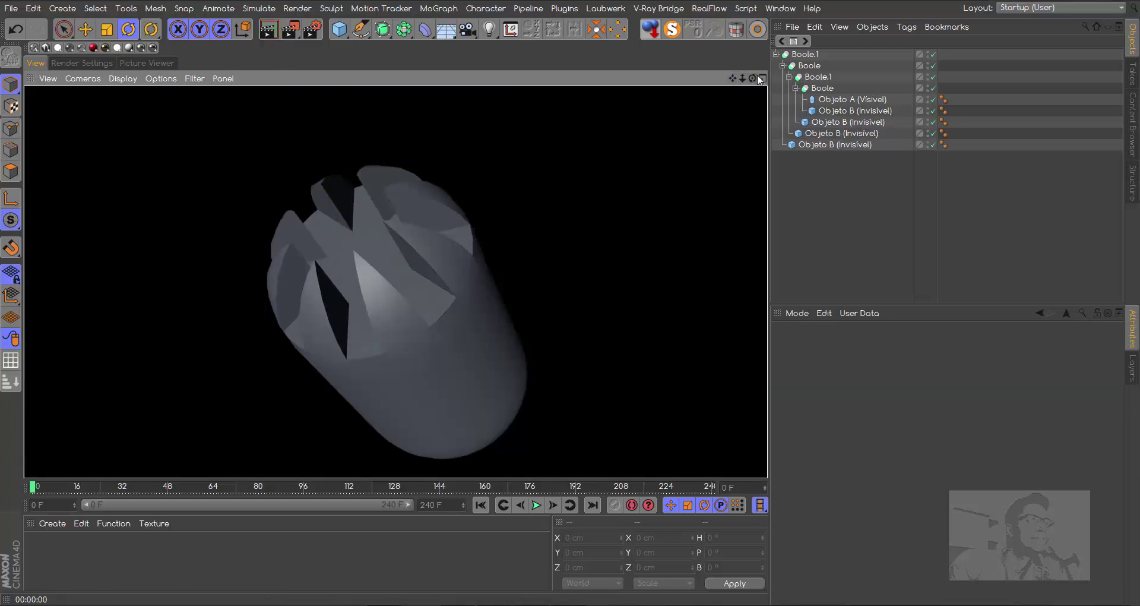
{"action": "left_click_drag", "start_coordinate": [752, 77], "coordinate": [396, 282]}
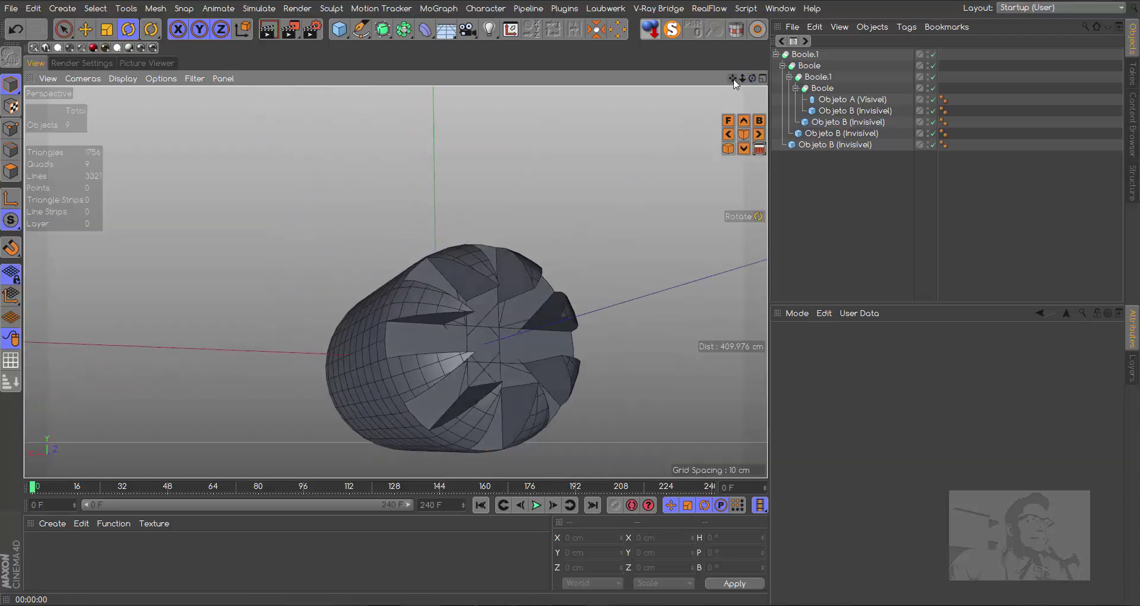
{"action": "left_click_drag", "start_coordinate": [752, 77], "coordinate": [752, 81]}
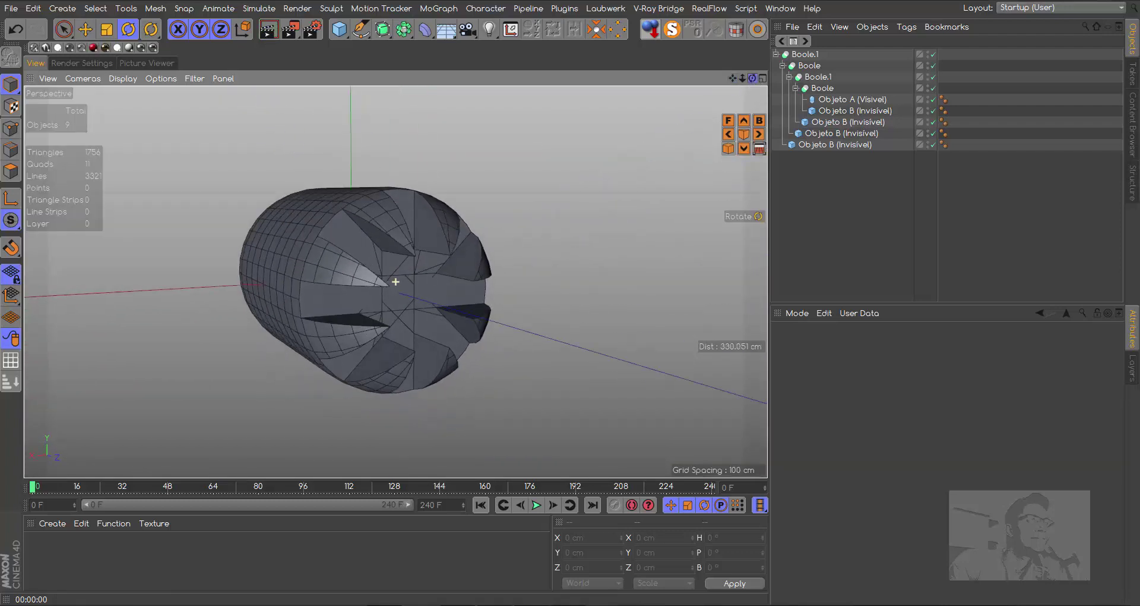